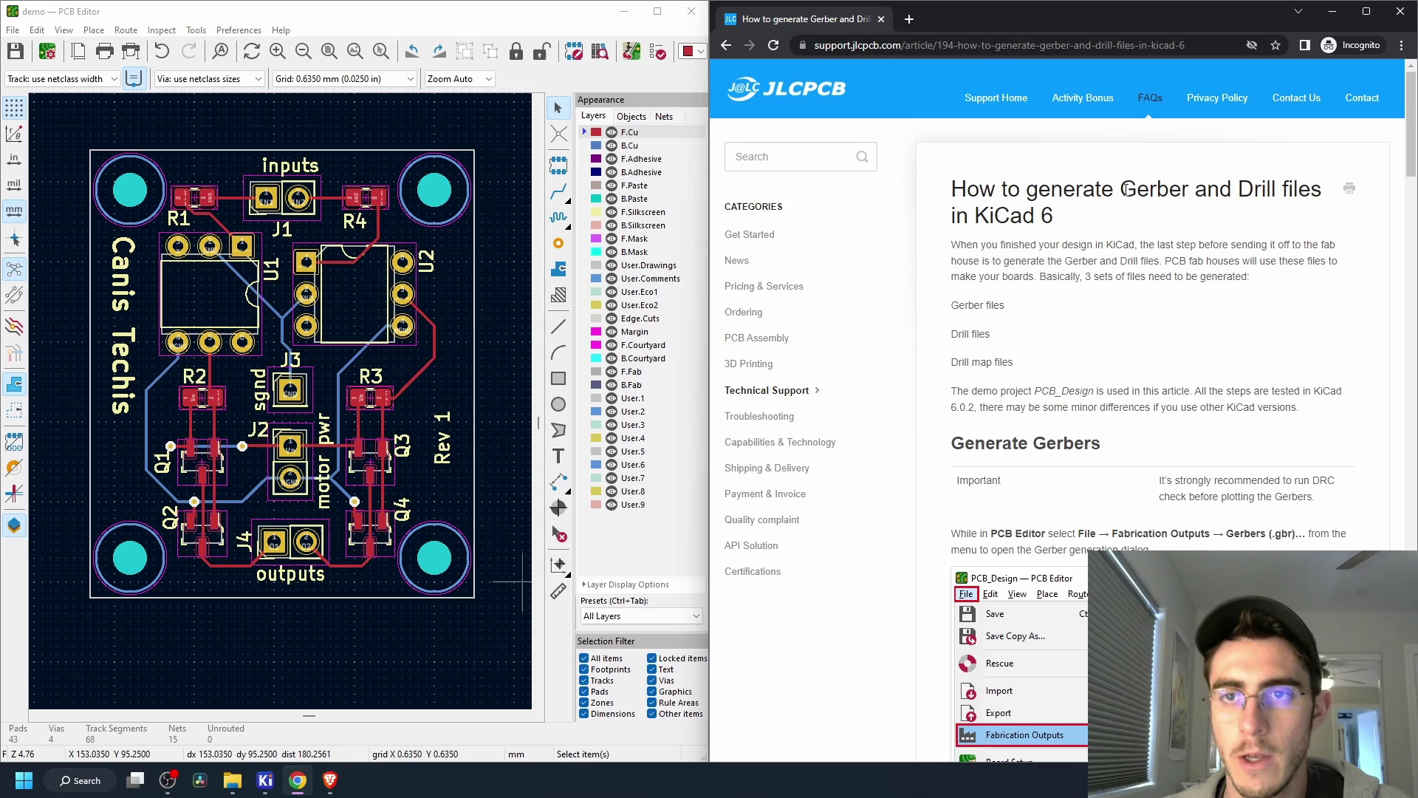
# Read the guide's Gerber introduction and the list of files the fab needs
pyautogui.moveTo(1120, 191); pyautogui.dragTo(1209, 192)
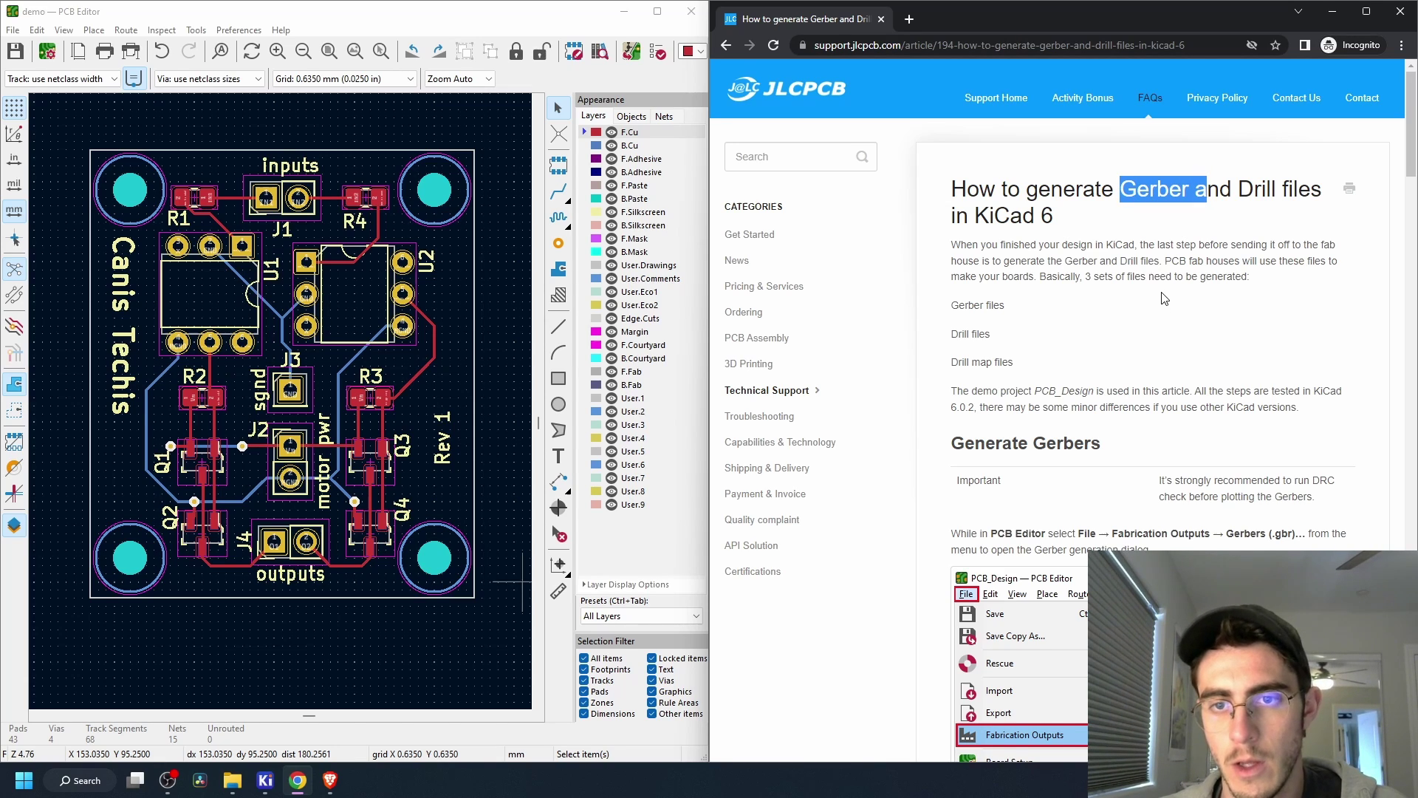
pyautogui.moveTo(996, 248); pyautogui.dragTo(1295, 248)
pyautogui.click(1294, 248)
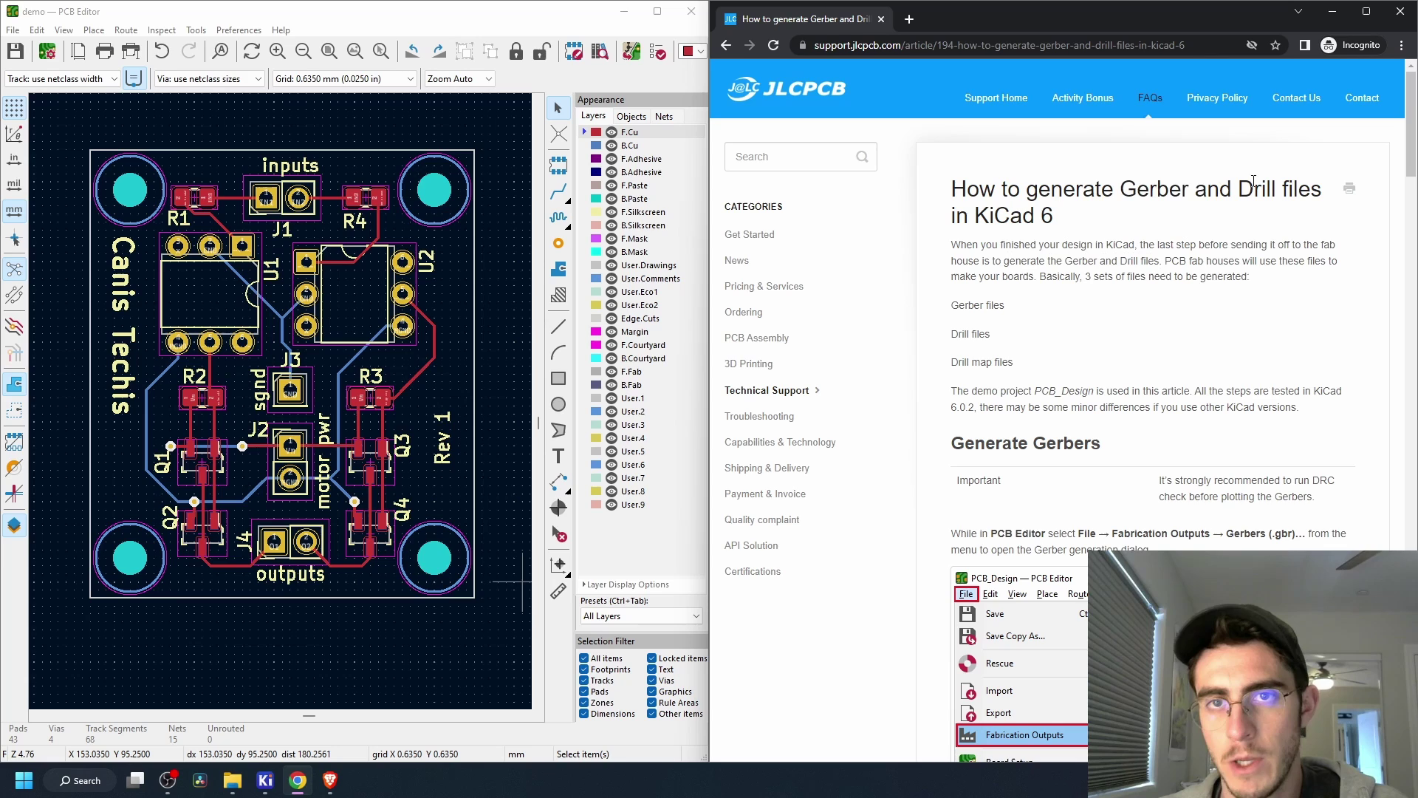
pyautogui.scroll(-1, 1243, 250)
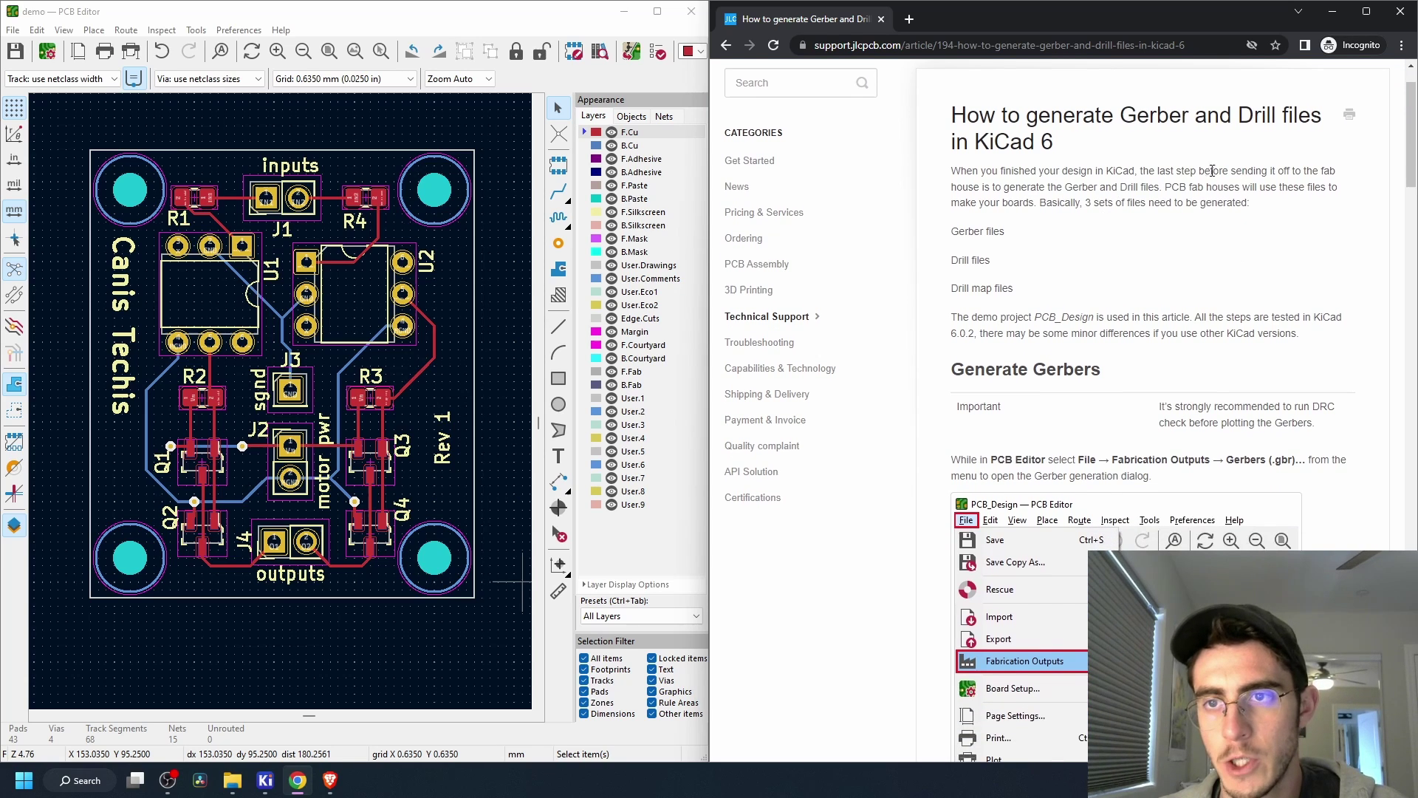
pyautogui.moveTo(950, 232); pyautogui.dragTo(953, 323)
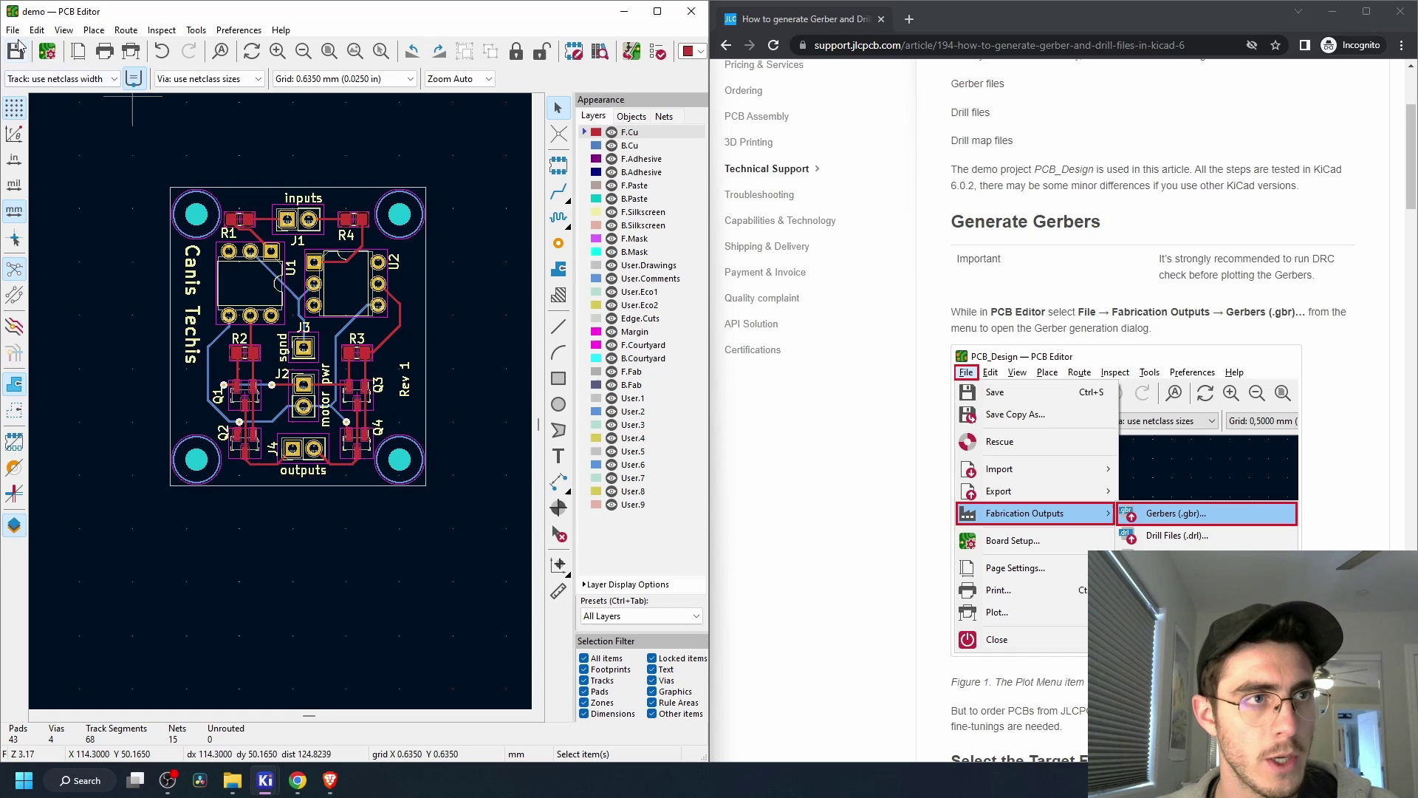
# Open the Gerber plot settings from Fabrication Outputs and move the window lower
pyautogui.click(13, 30)
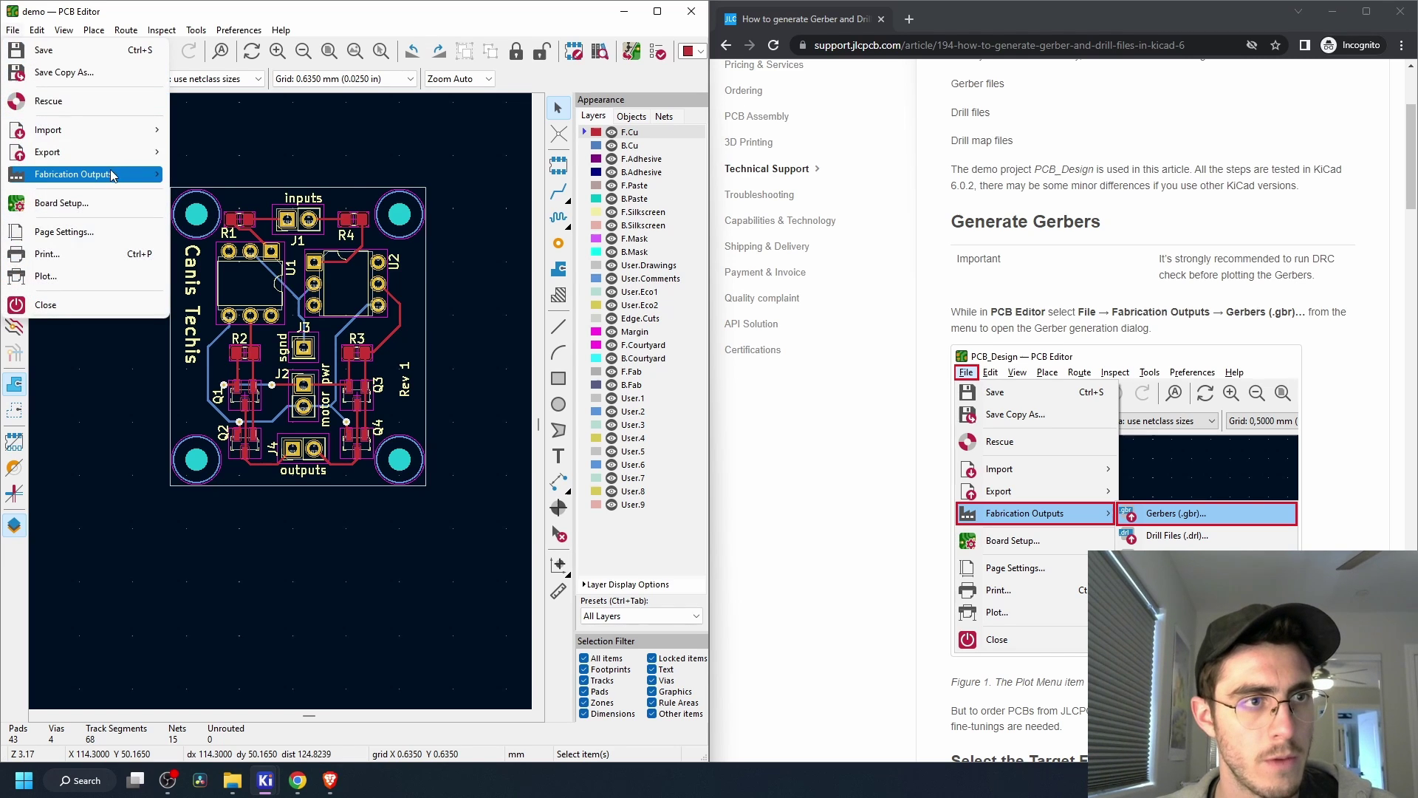
pyautogui.moveTo(74, 174)
pyautogui.click(236, 174)
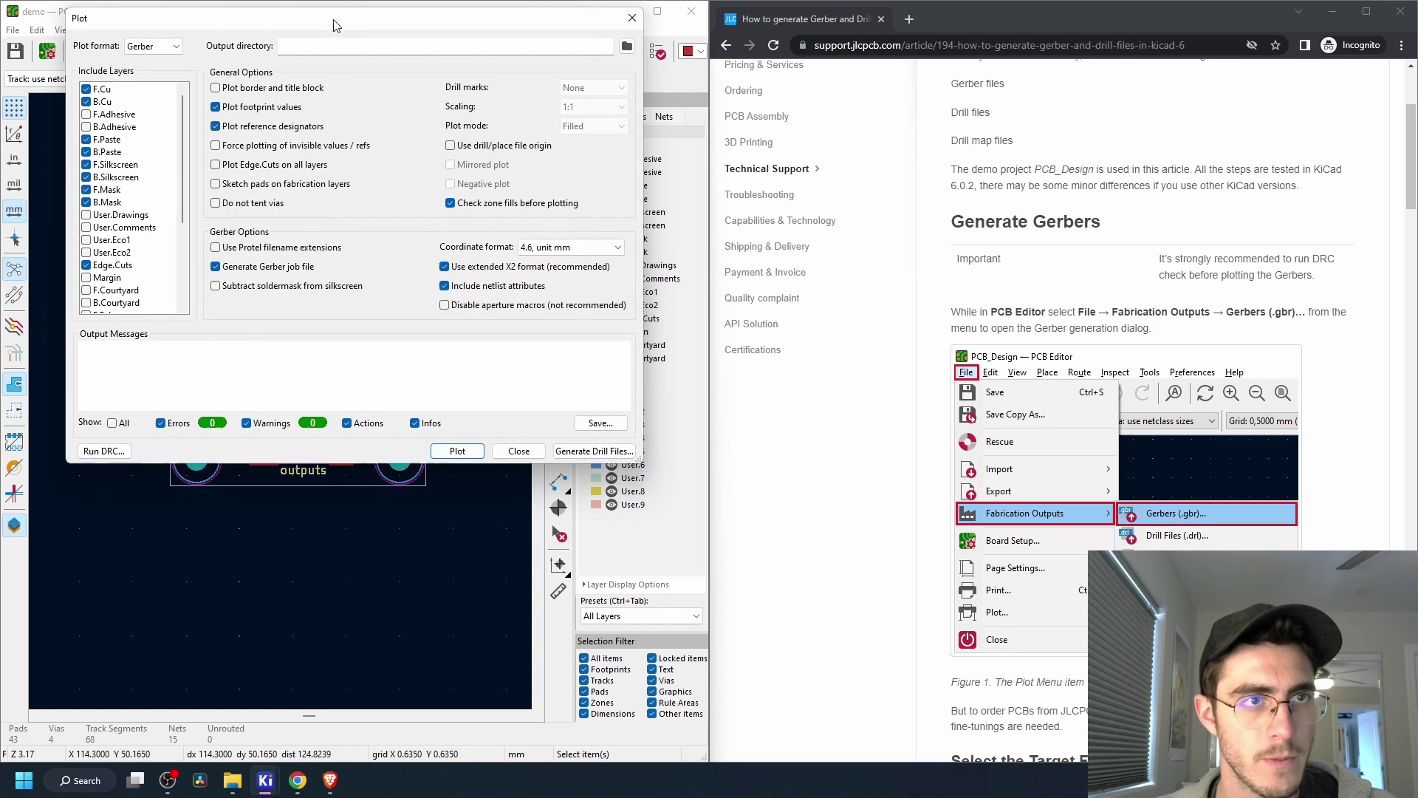
pyautogui.moveTo(333, 26); pyautogui.dragTo(309, 84)
# Create an empty 'fab' folder in the demo project and pick it as output directory
pyautogui.click(602, 104)
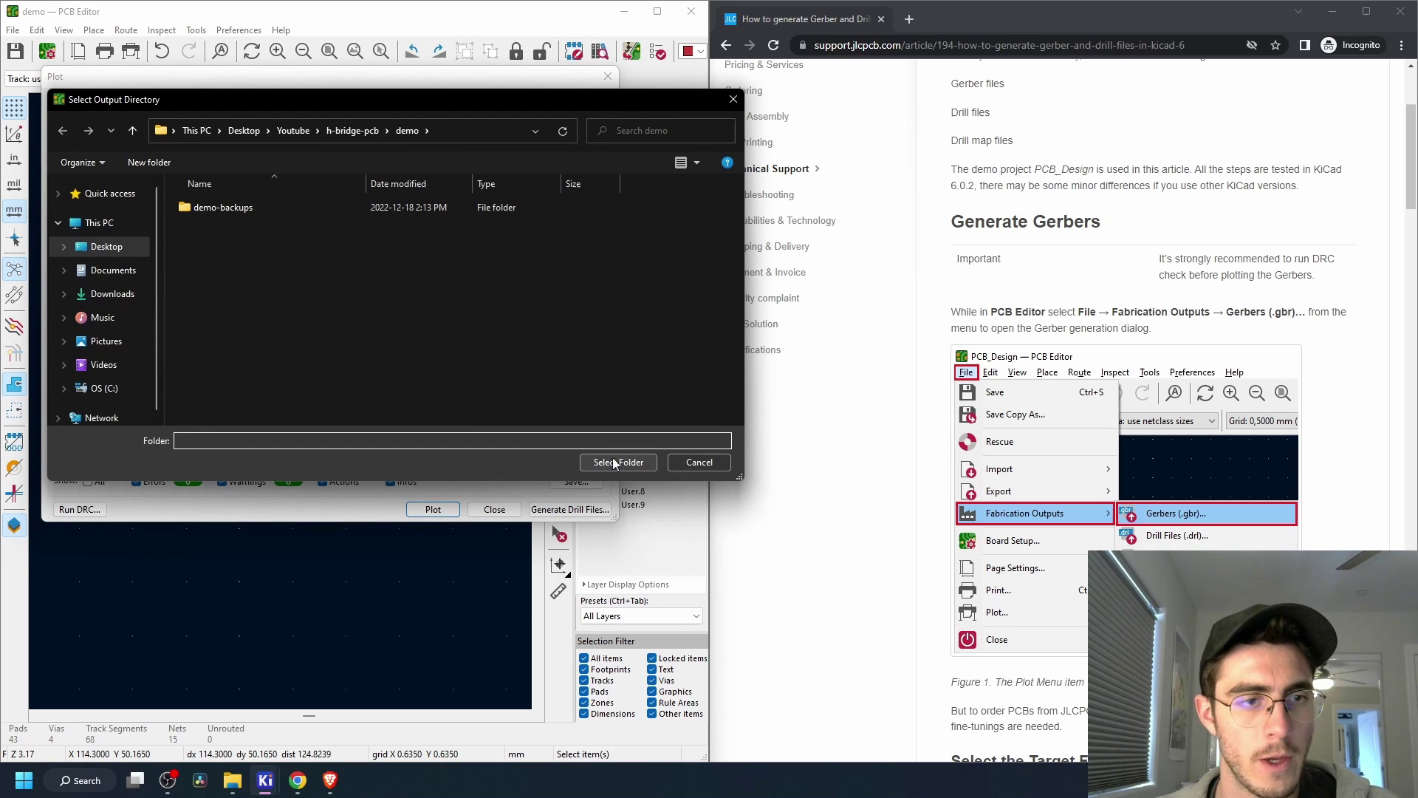
pyautogui.click(136, 166)
pyautogui.write('fab')
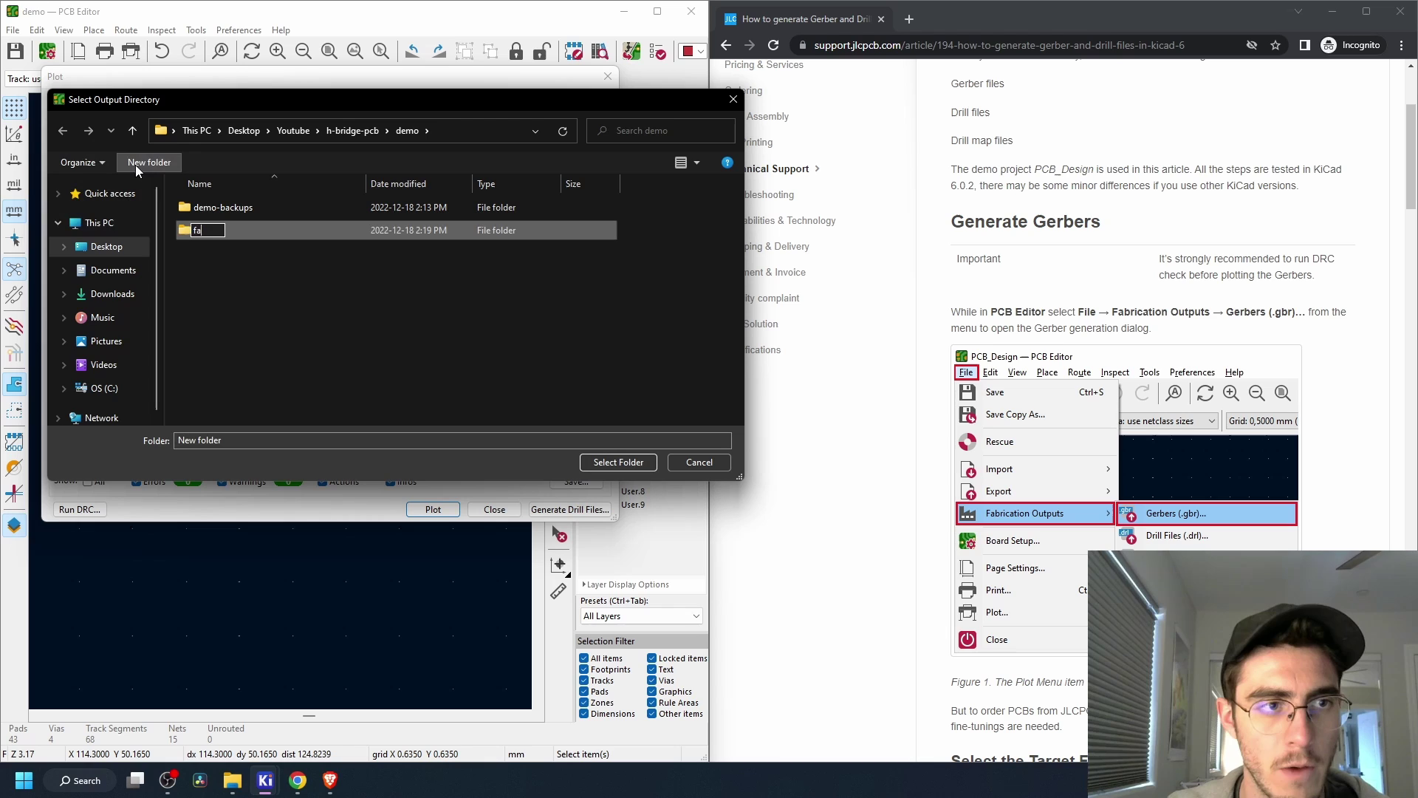
pyautogui.click(619, 463)
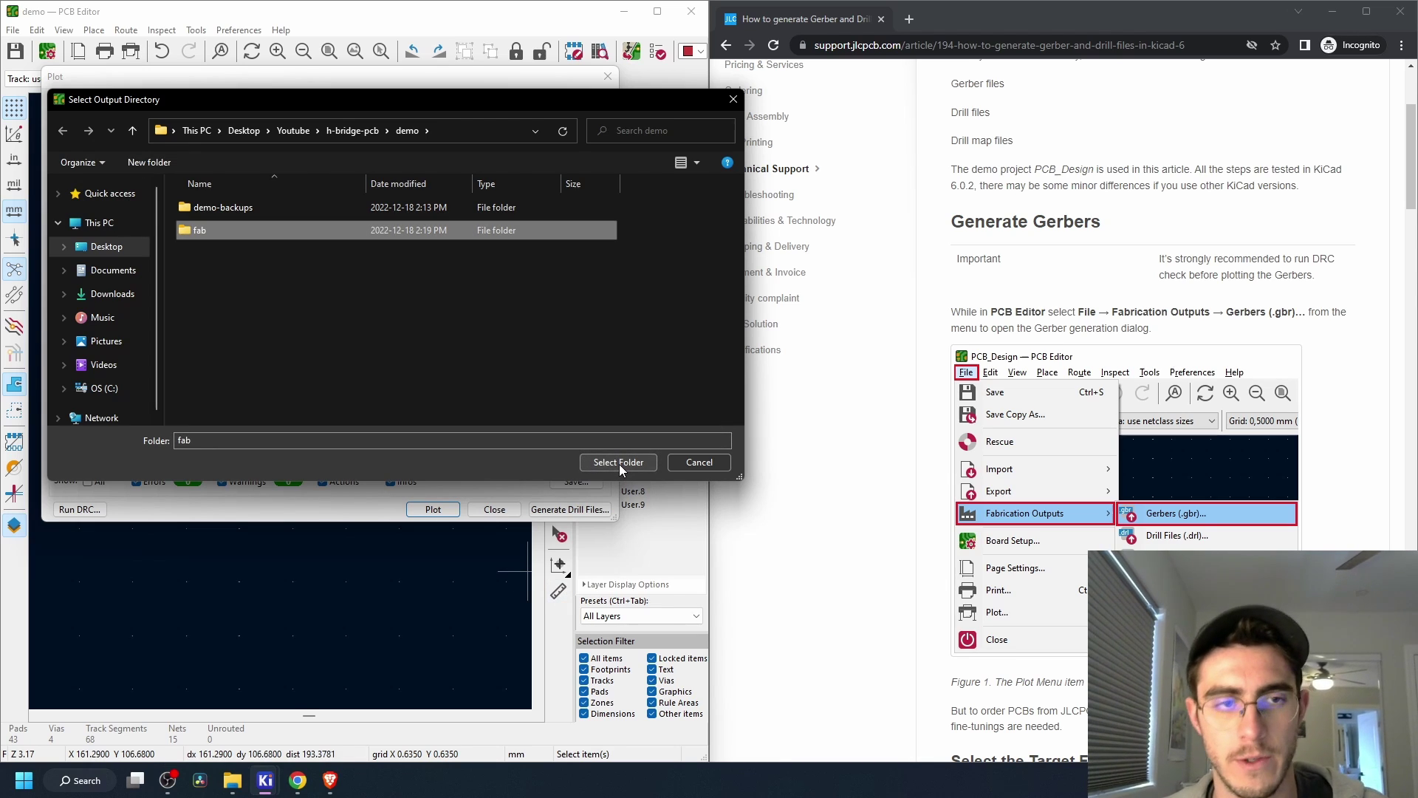
pyautogui.doubleClick(304, 230)
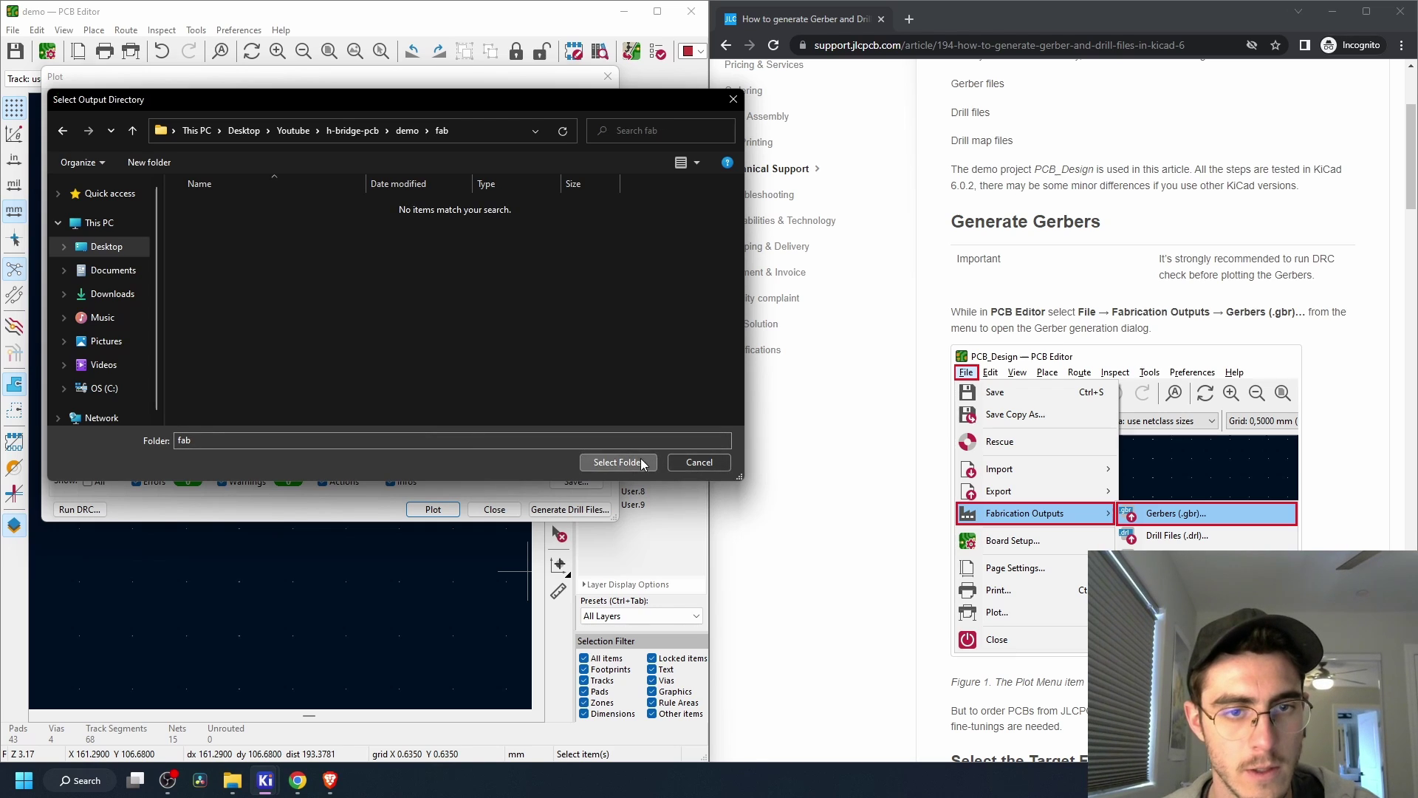
pyautogui.click(618, 462)
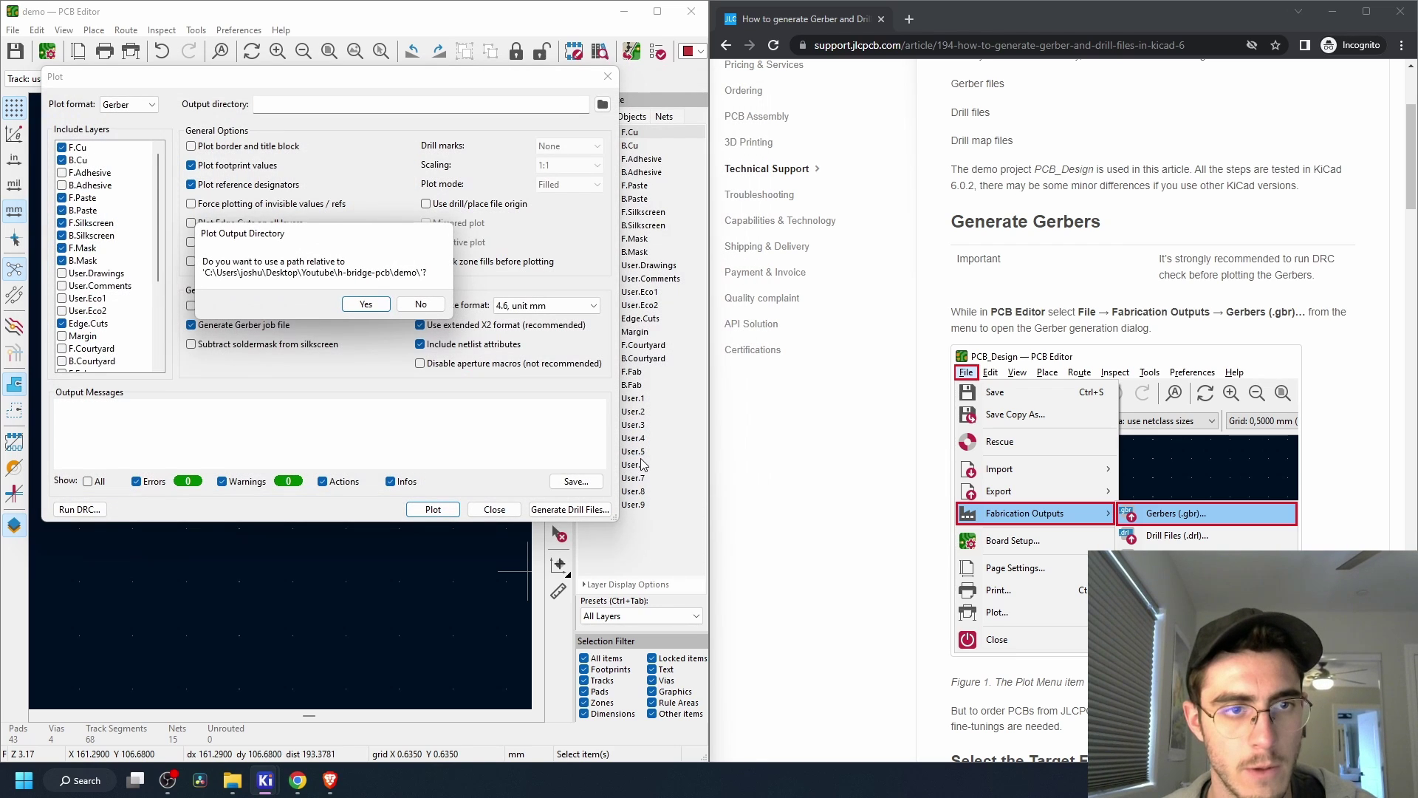
# Keep the fab output path relative and review the guide's target-folder instructions
pyautogui.click(373, 308)
pyautogui.scroll(-5, 1263, 378)
pyautogui.moveTo(1144, 341); pyautogui.dragTo(1346, 339)
pyautogui.scroll(-2, 1030, 315)
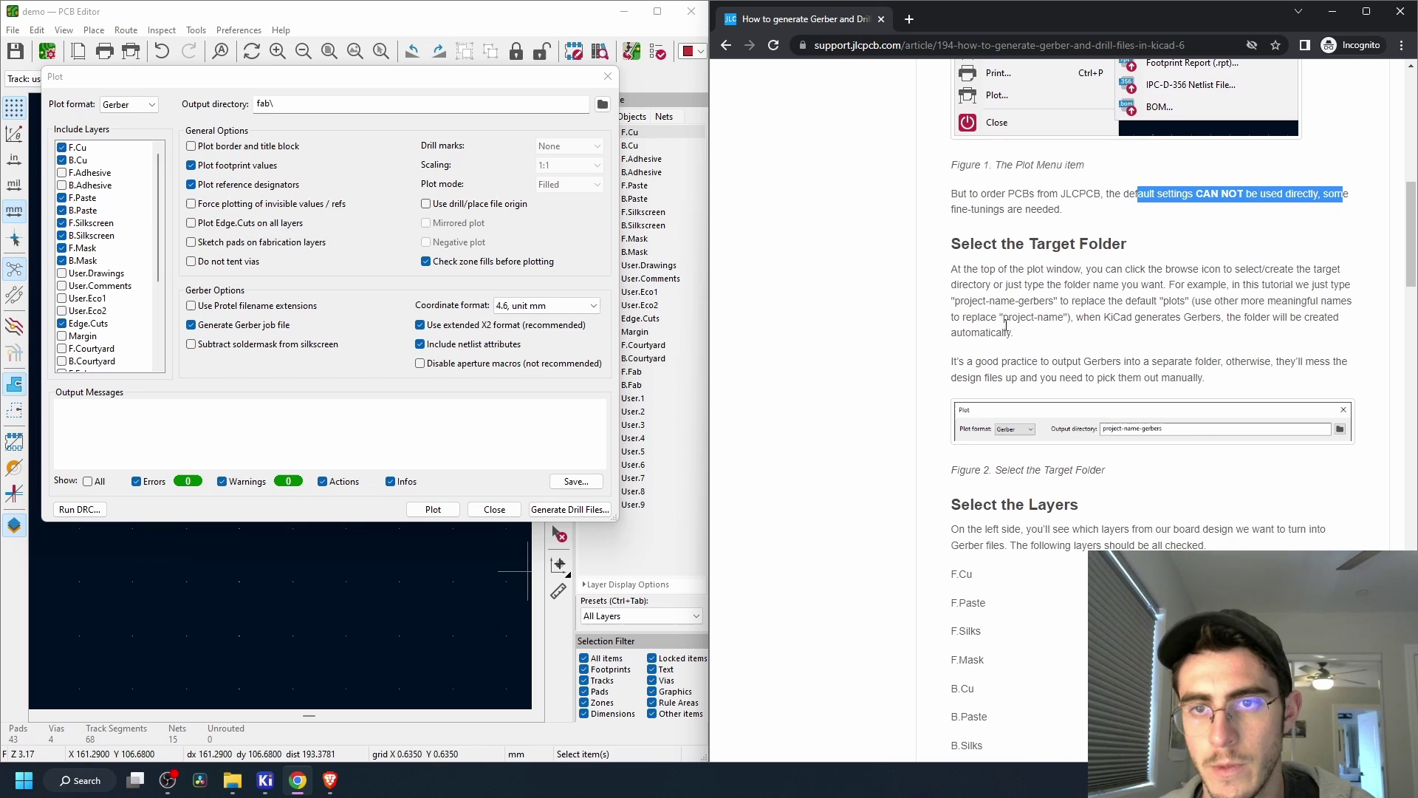
pyautogui.moveTo(968, 242); pyautogui.dragTo(1113, 261)
pyautogui.scroll(-4, 1101, 254)
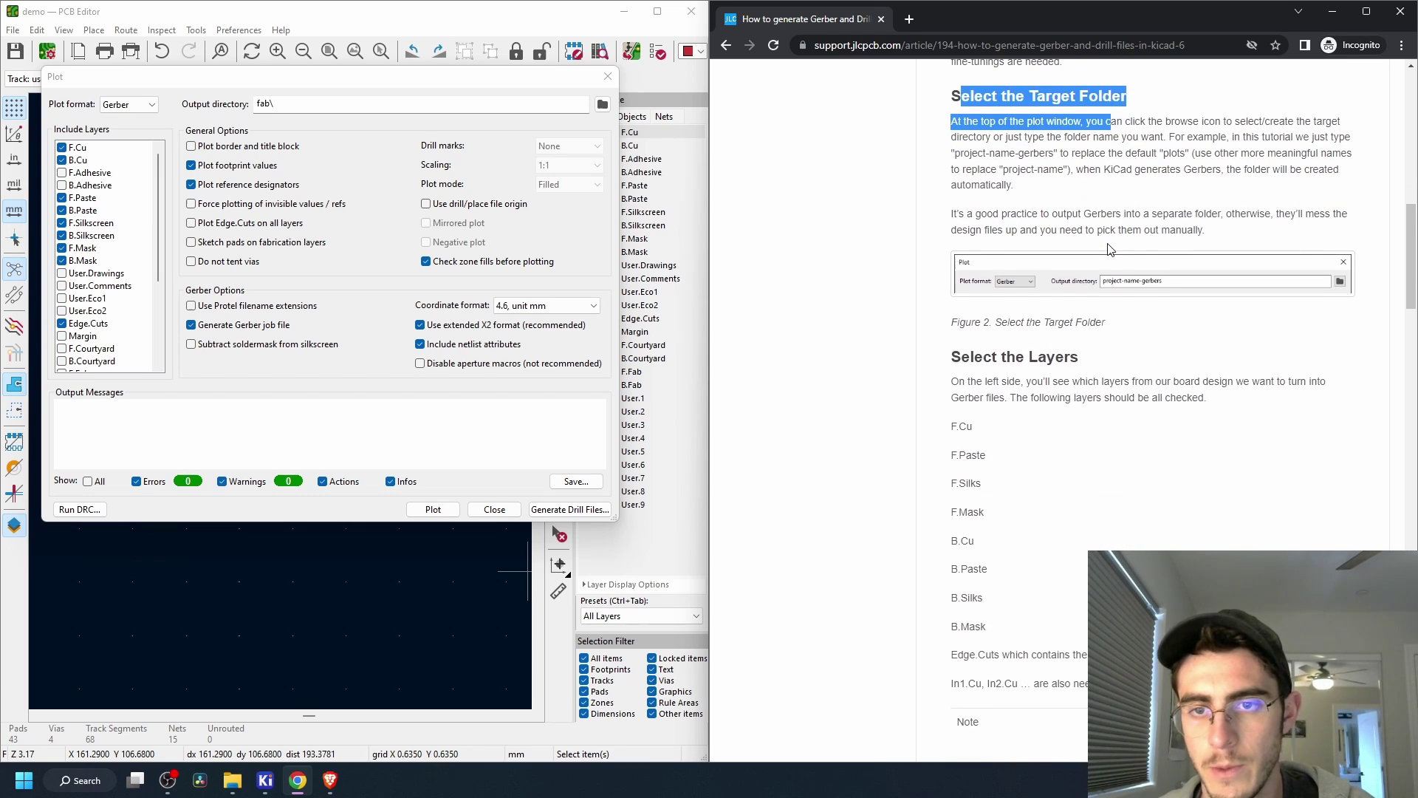
# Review the guide's note that all listed layers must be checked
pyautogui.moveTo(974, 234); pyautogui.dragTo(1309, 238)
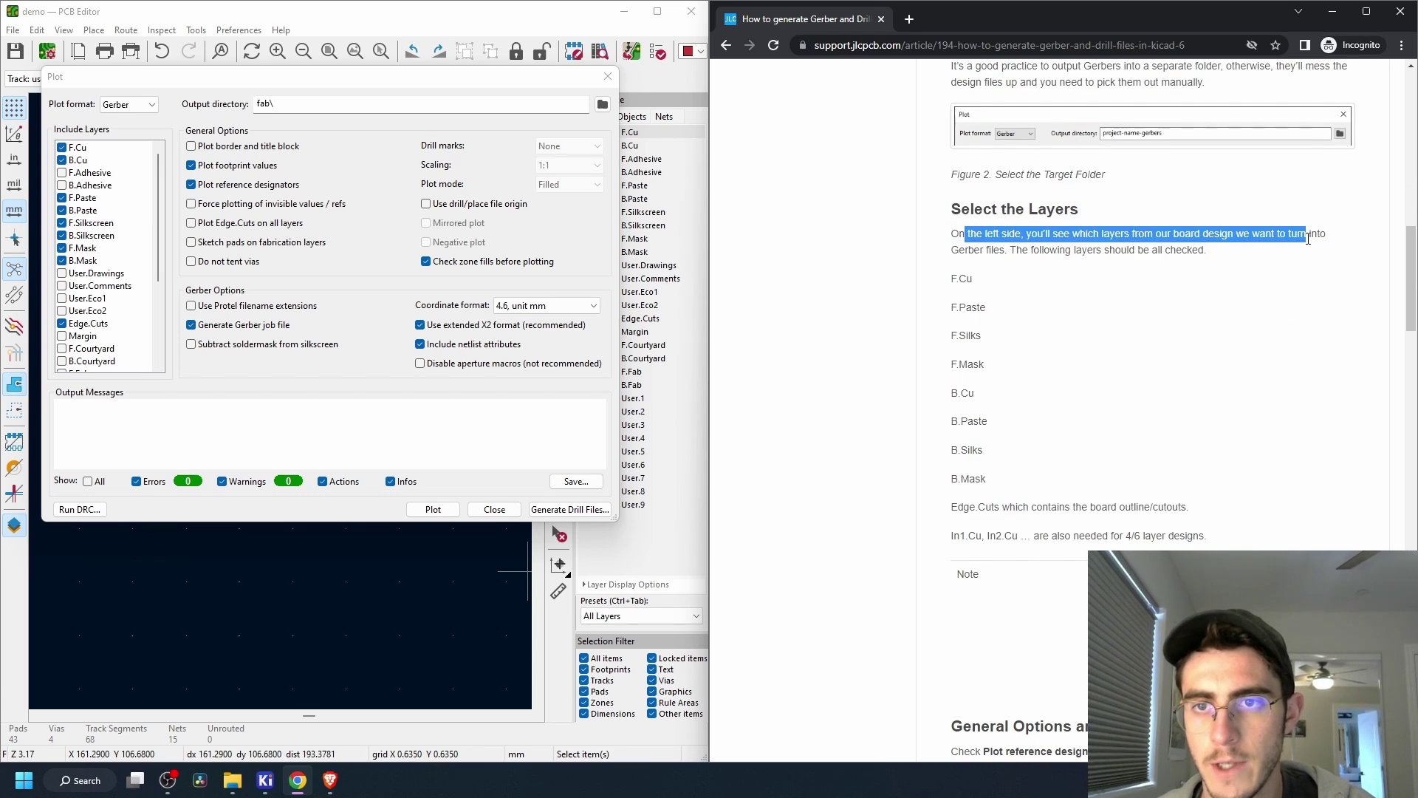
pyautogui.click(1308, 238)
pyautogui.moveTo(1030, 233); pyautogui.dragTo(1378, 241)
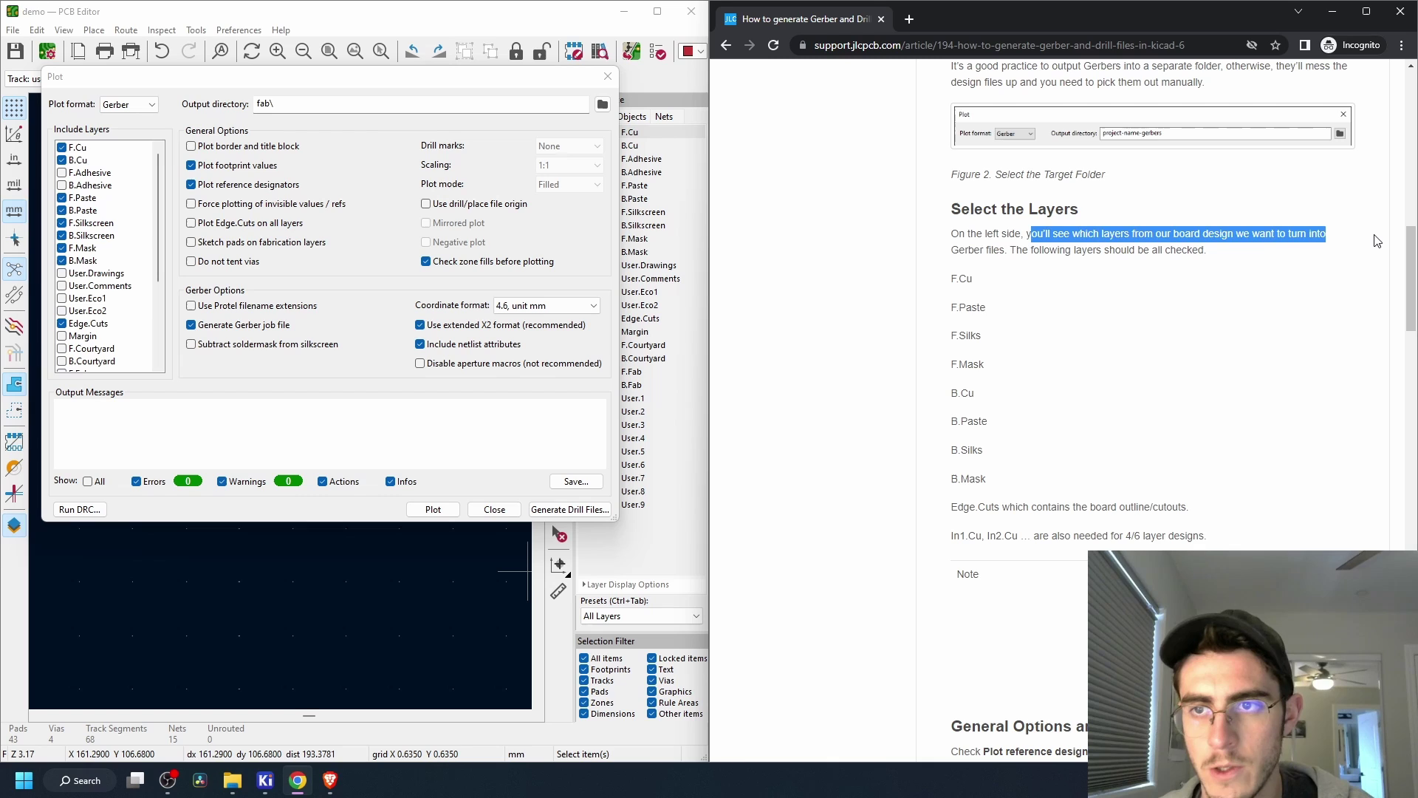
pyautogui.moveTo(957, 246); pyautogui.dragTo(1205, 290)
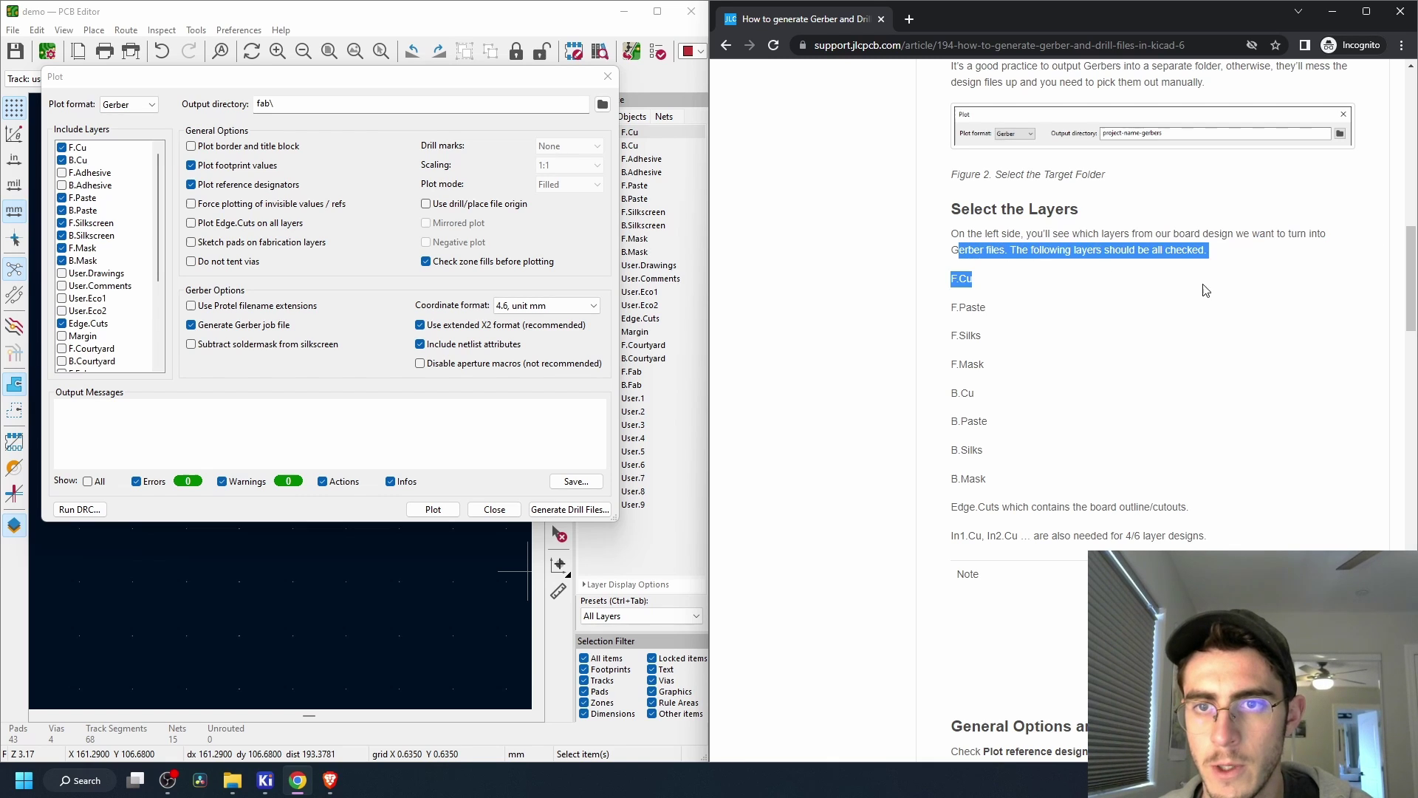
pyautogui.click(1224, 258)
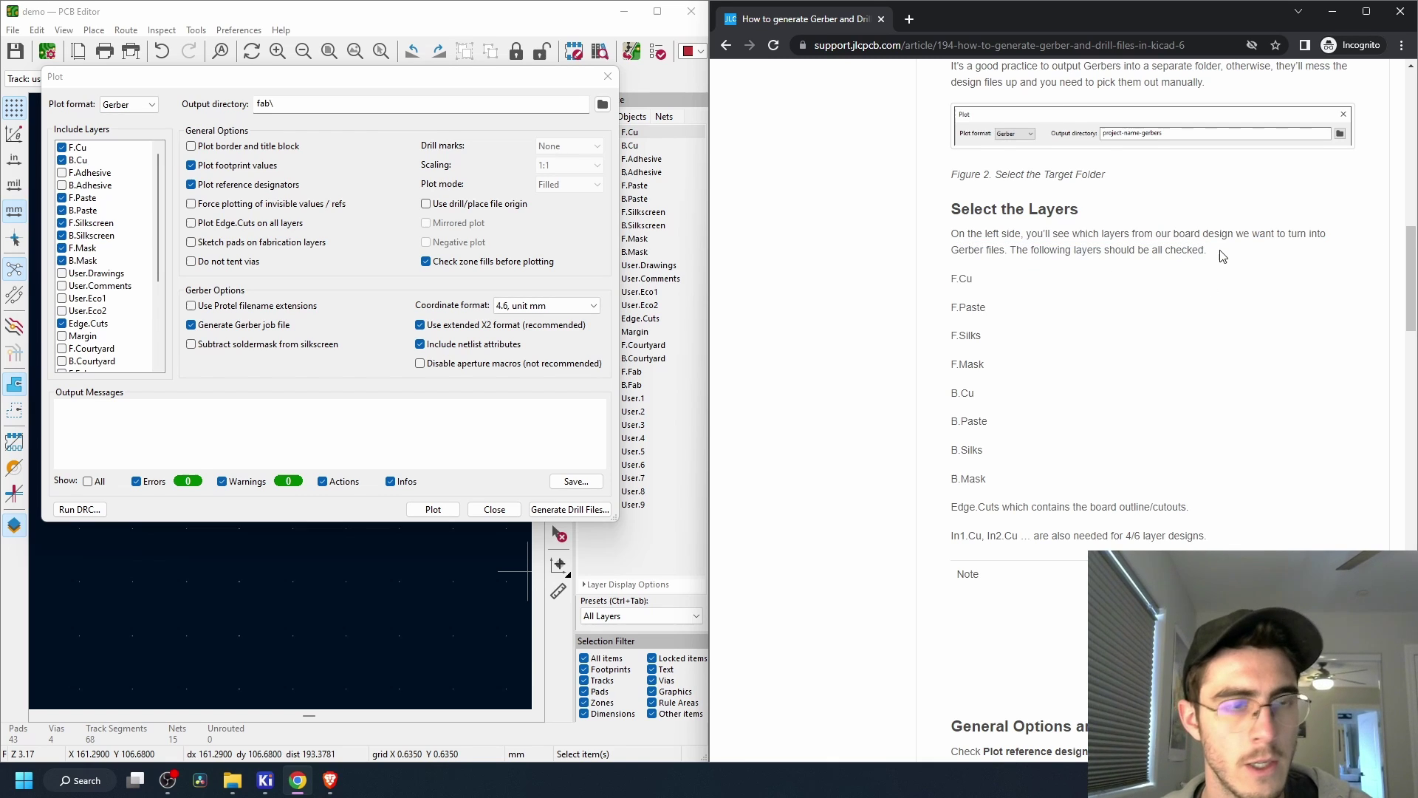
pyautogui.scroll(-4, 1223, 256)
pyautogui.scroll(-6, 1224, 256)
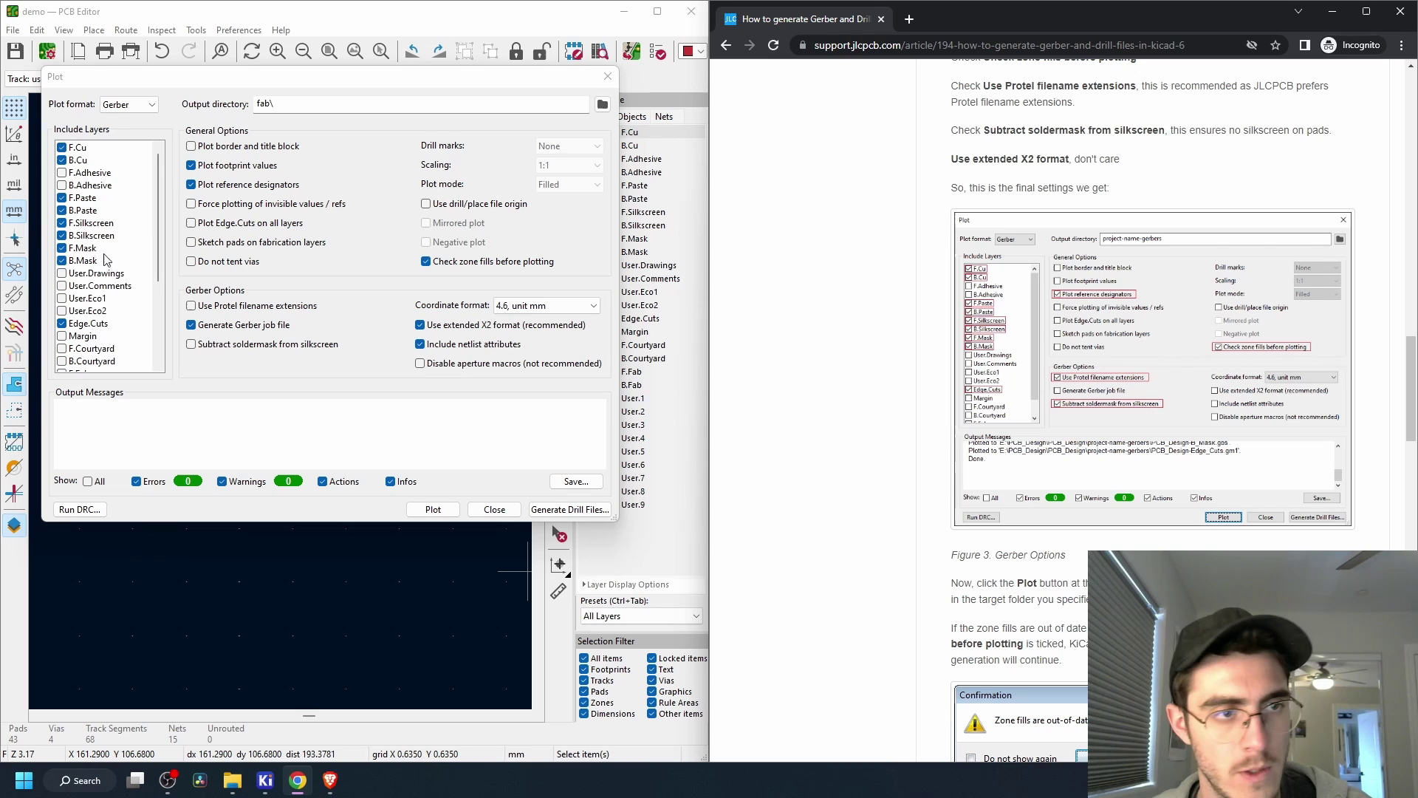
pyautogui.scroll(-4, 104, 260)
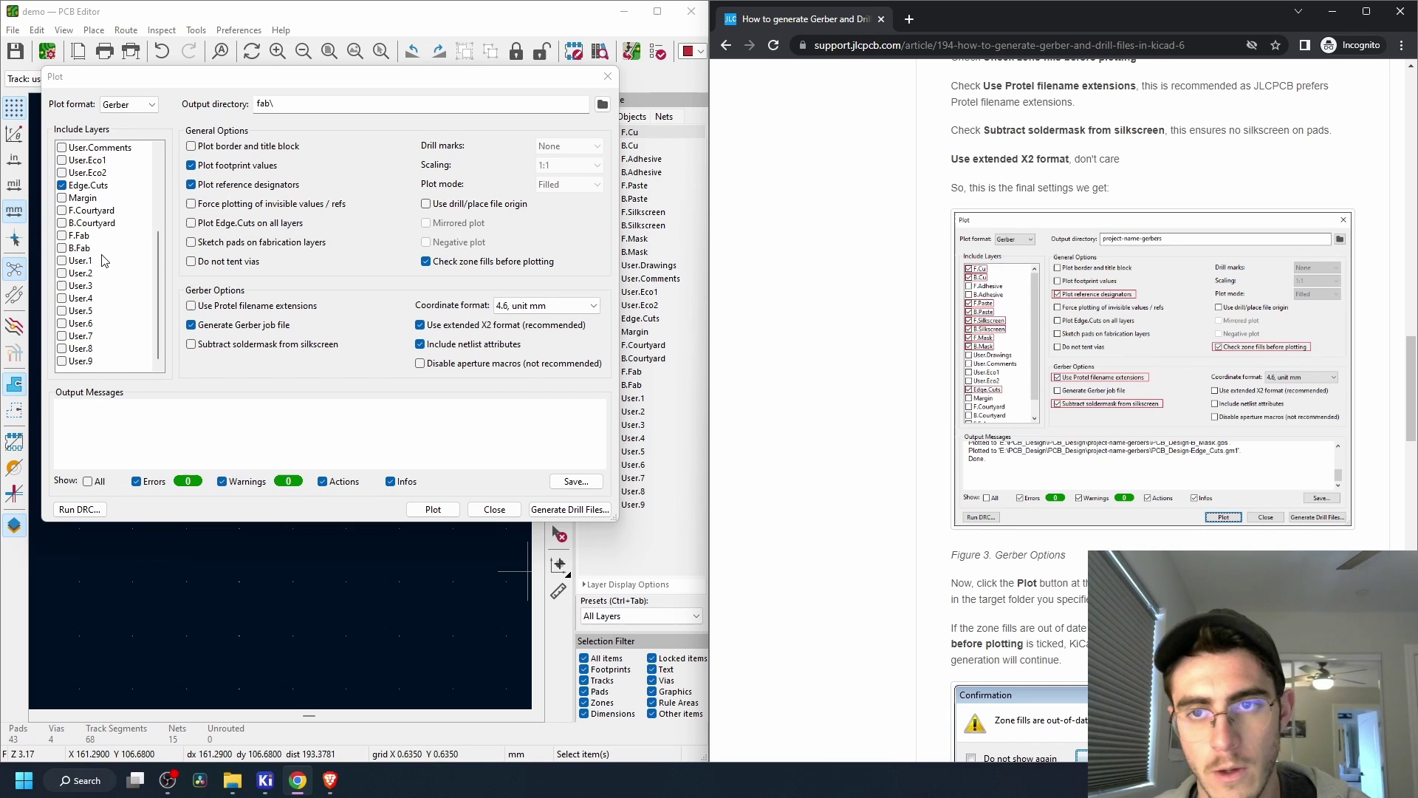
# Drop footprint values, job file, X2 and netlist attributes; add Protel extensions and soldermask subtraction; plot
pyautogui.click(260, 170)
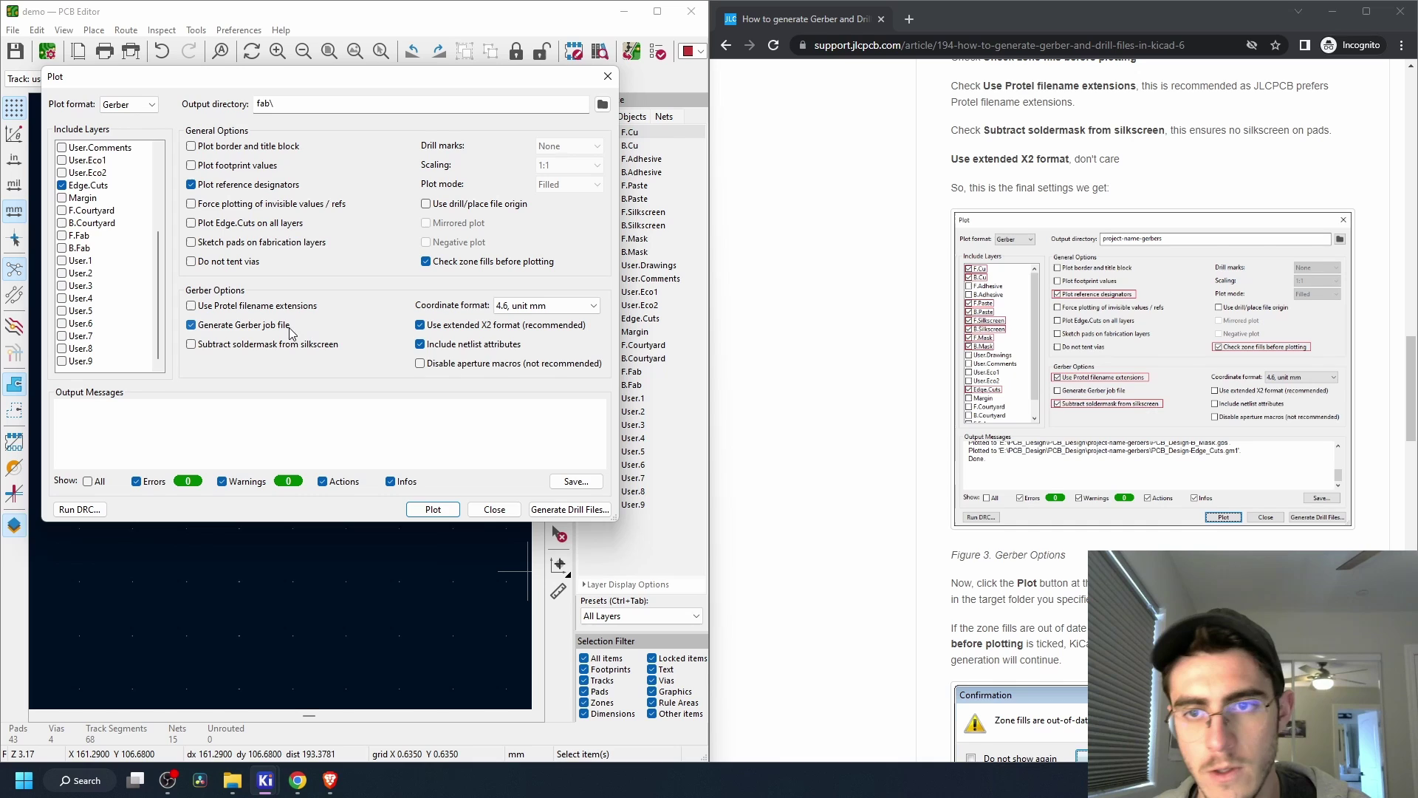
pyautogui.click(240, 306)
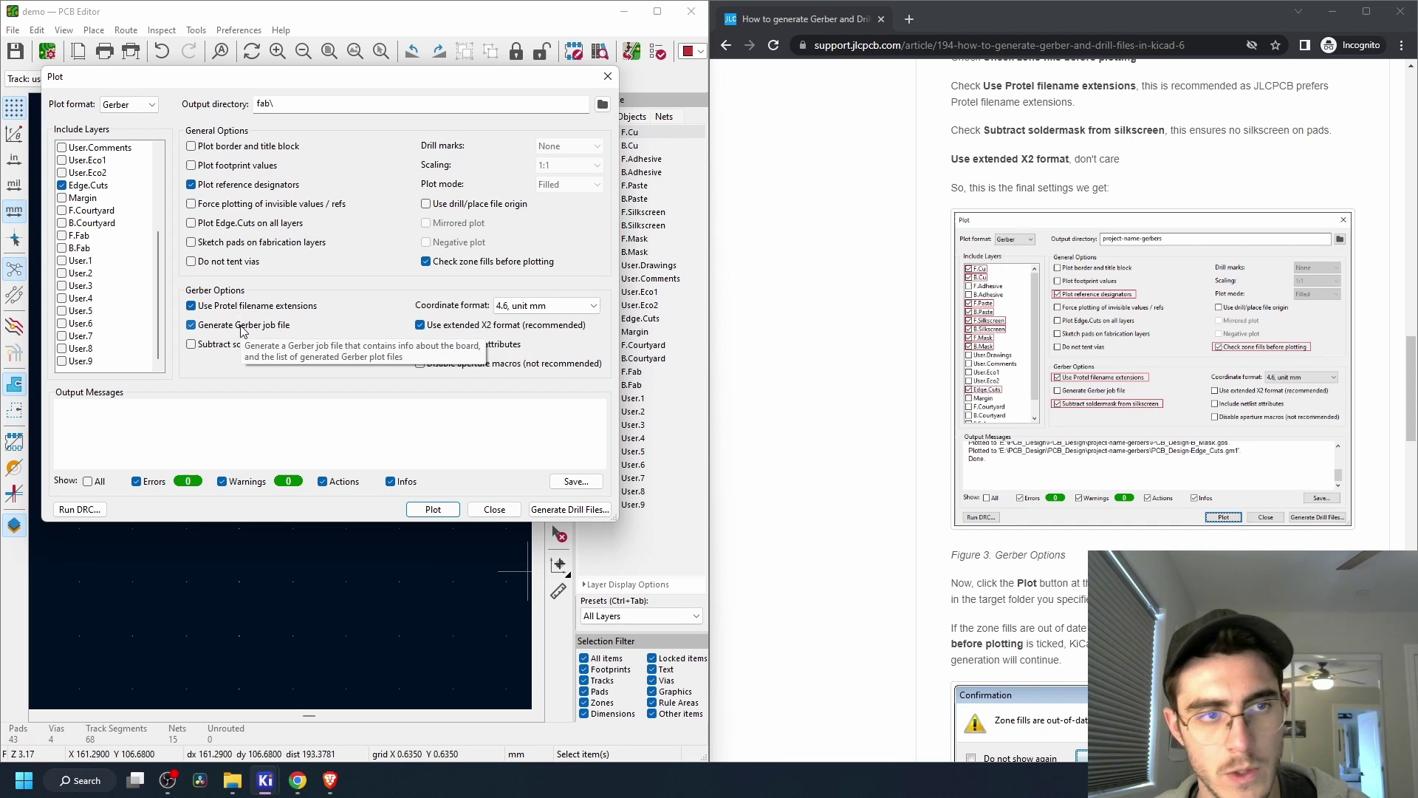
pyautogui.click(243, 327)
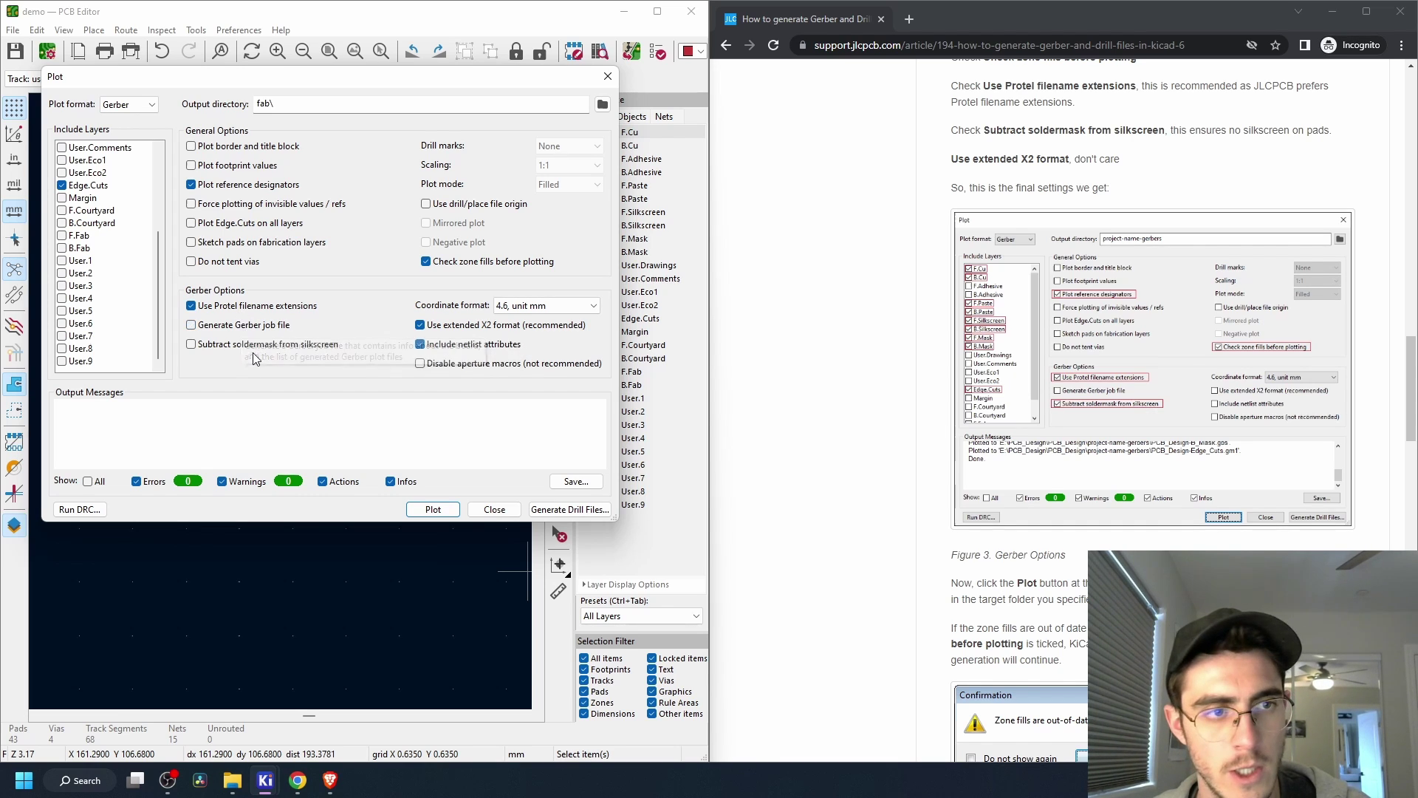
pyautogui.click(320, 342)
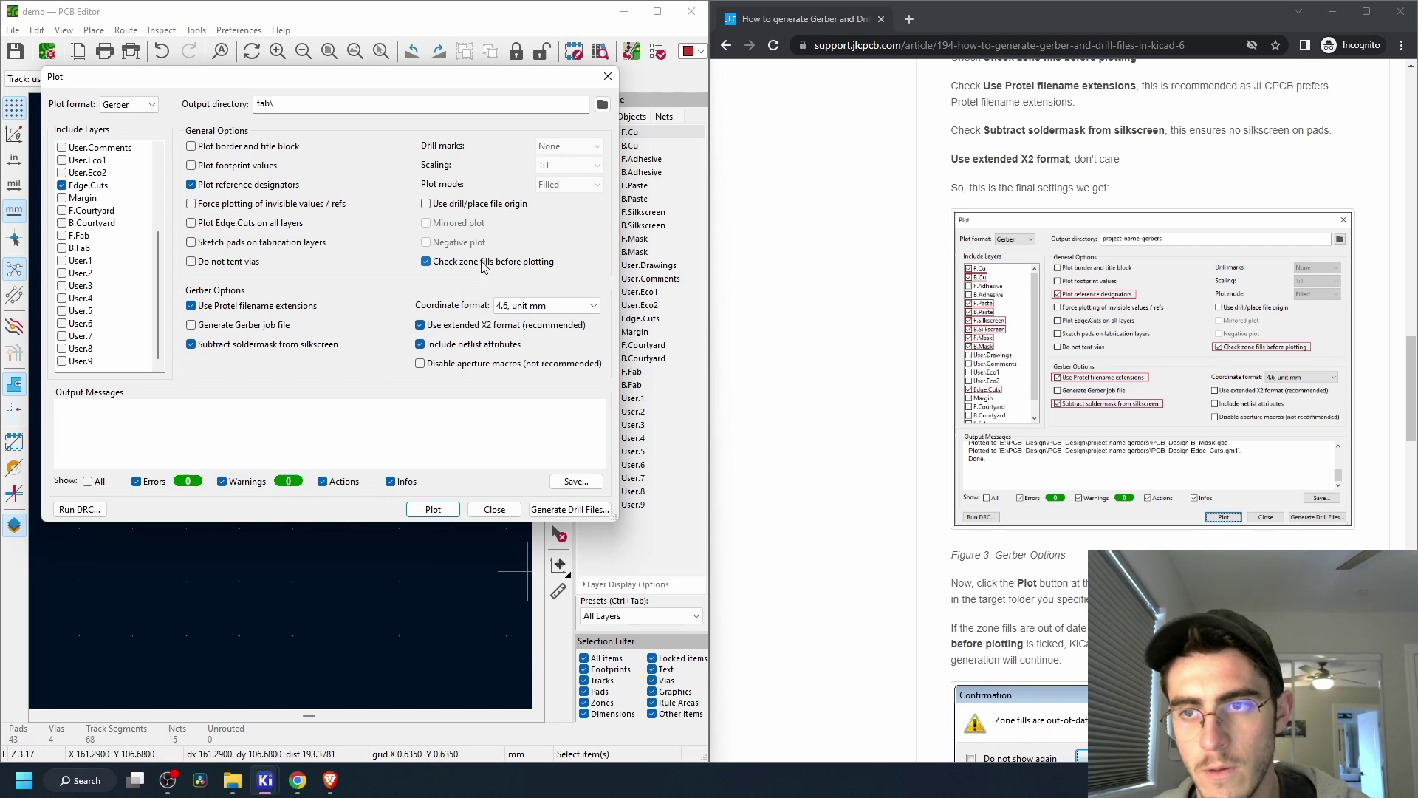
pyautogui.click(481, 328)
pyautogui.click(480, 346)
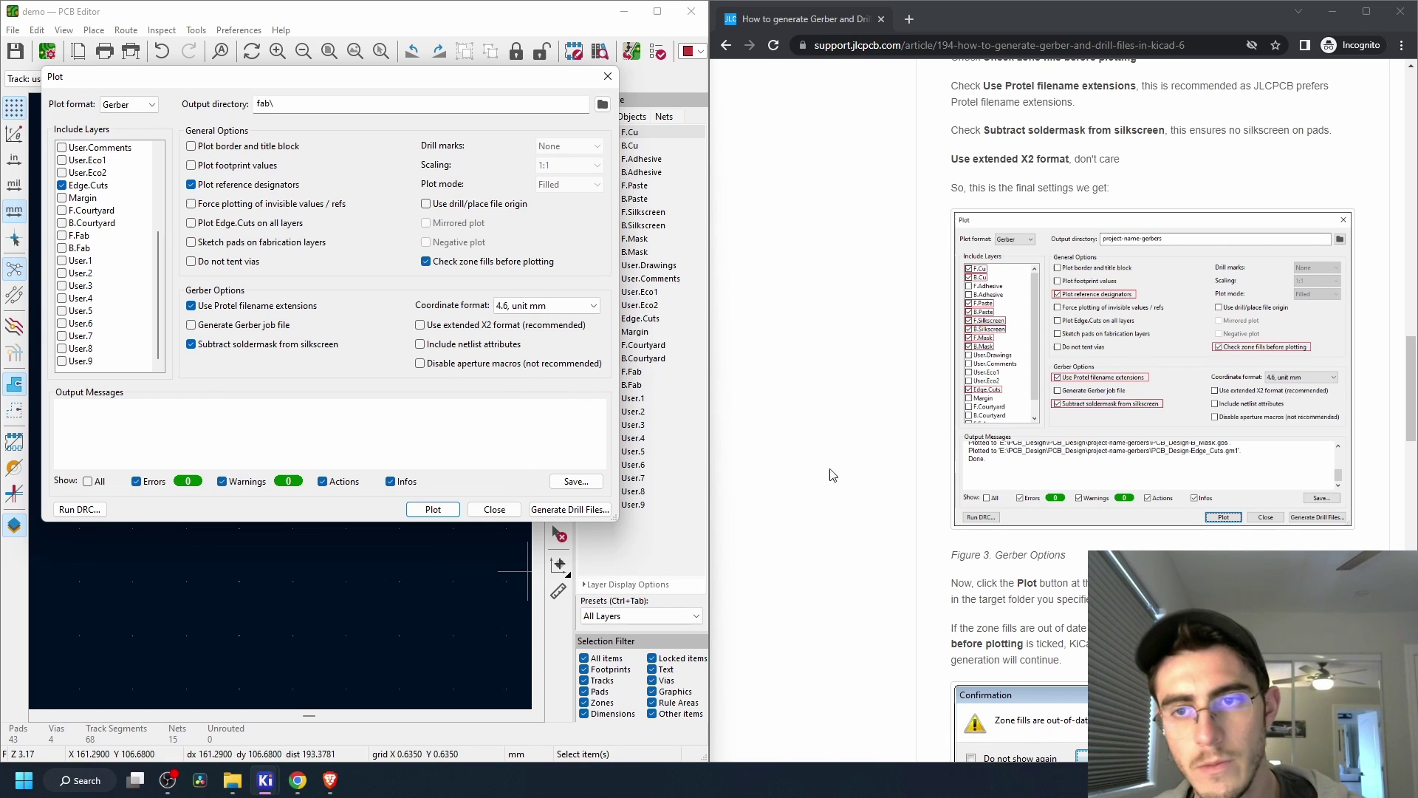
pyautogui.scroll(-4, 829, 474)
pyautogui.click(452, 509)
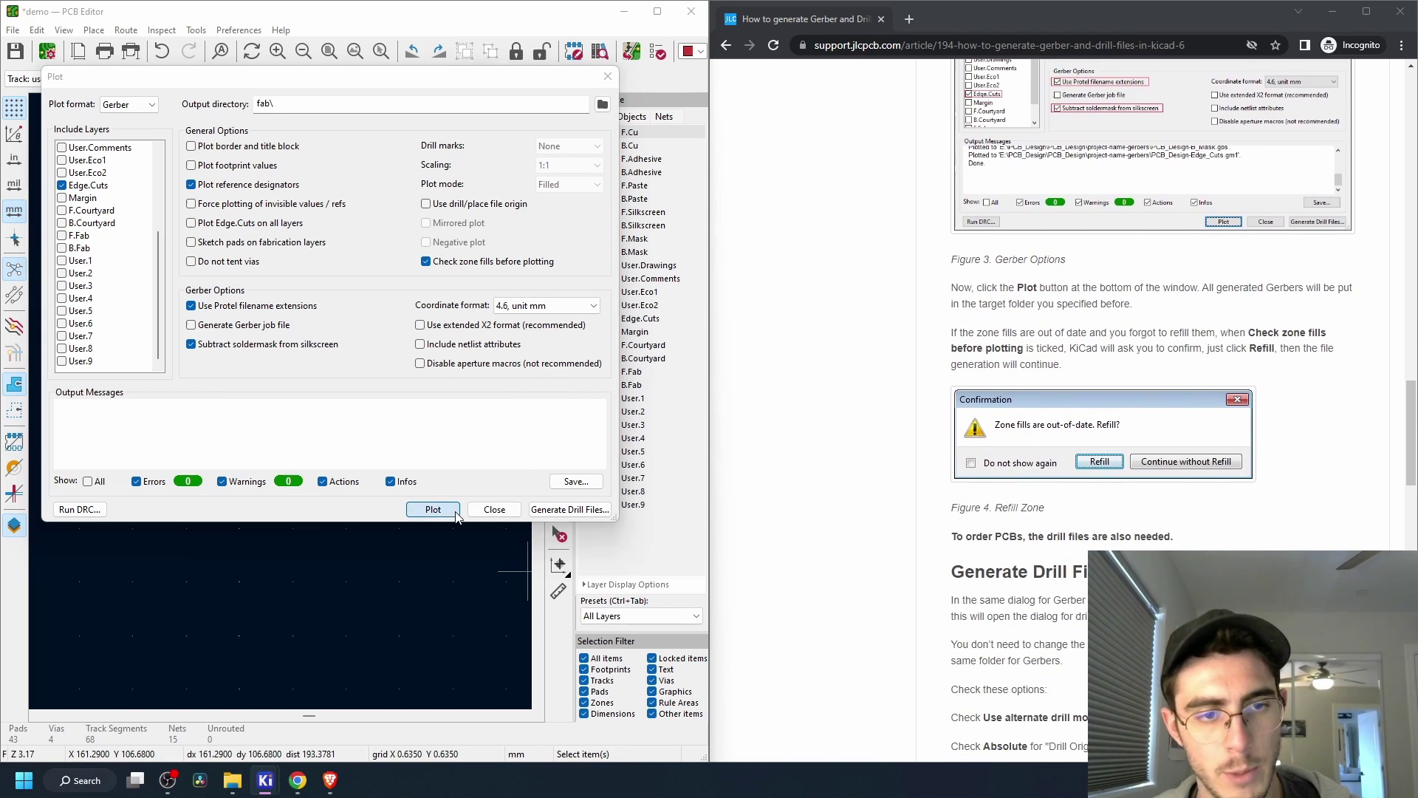
pyautogui.click(232, 780)
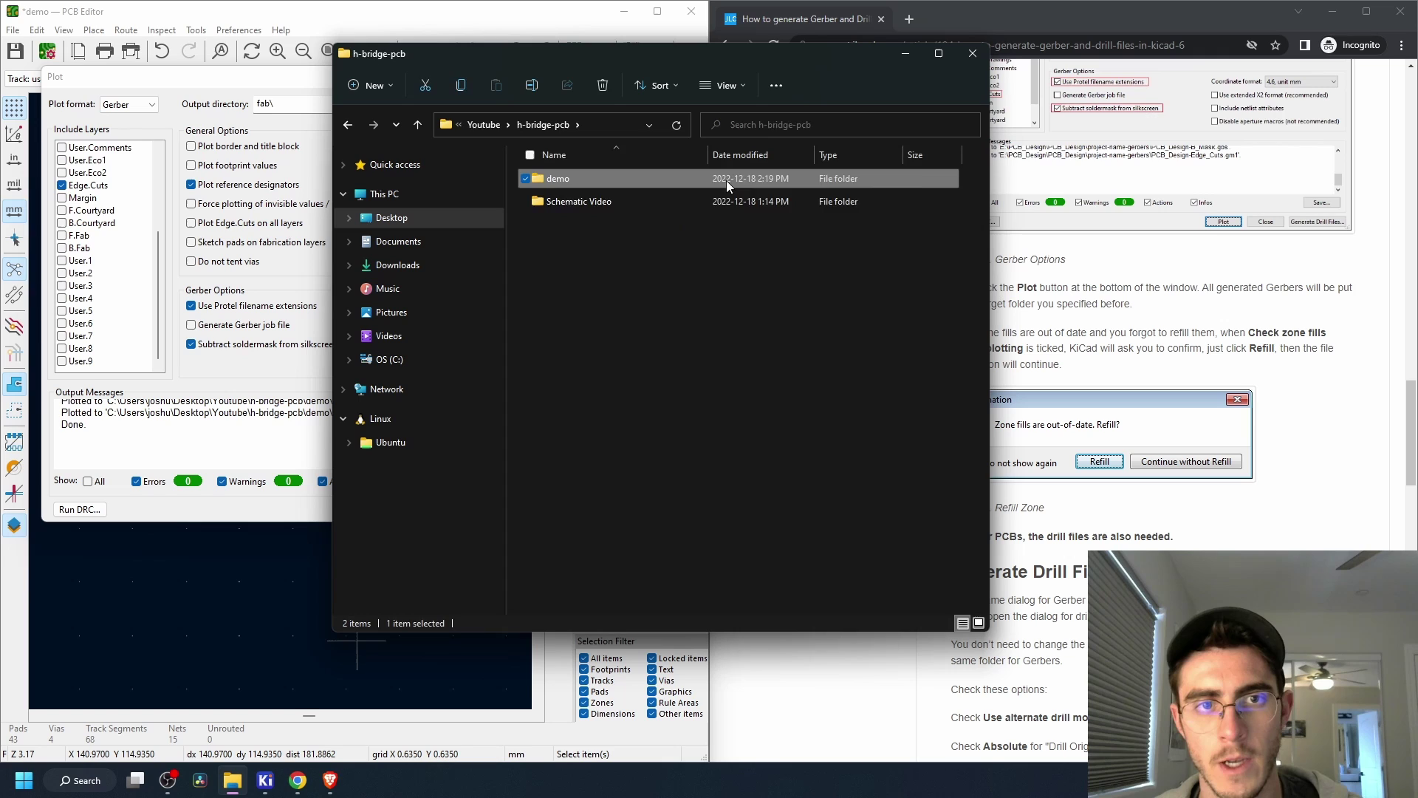
pyautogui.doubleClick(725, 180)
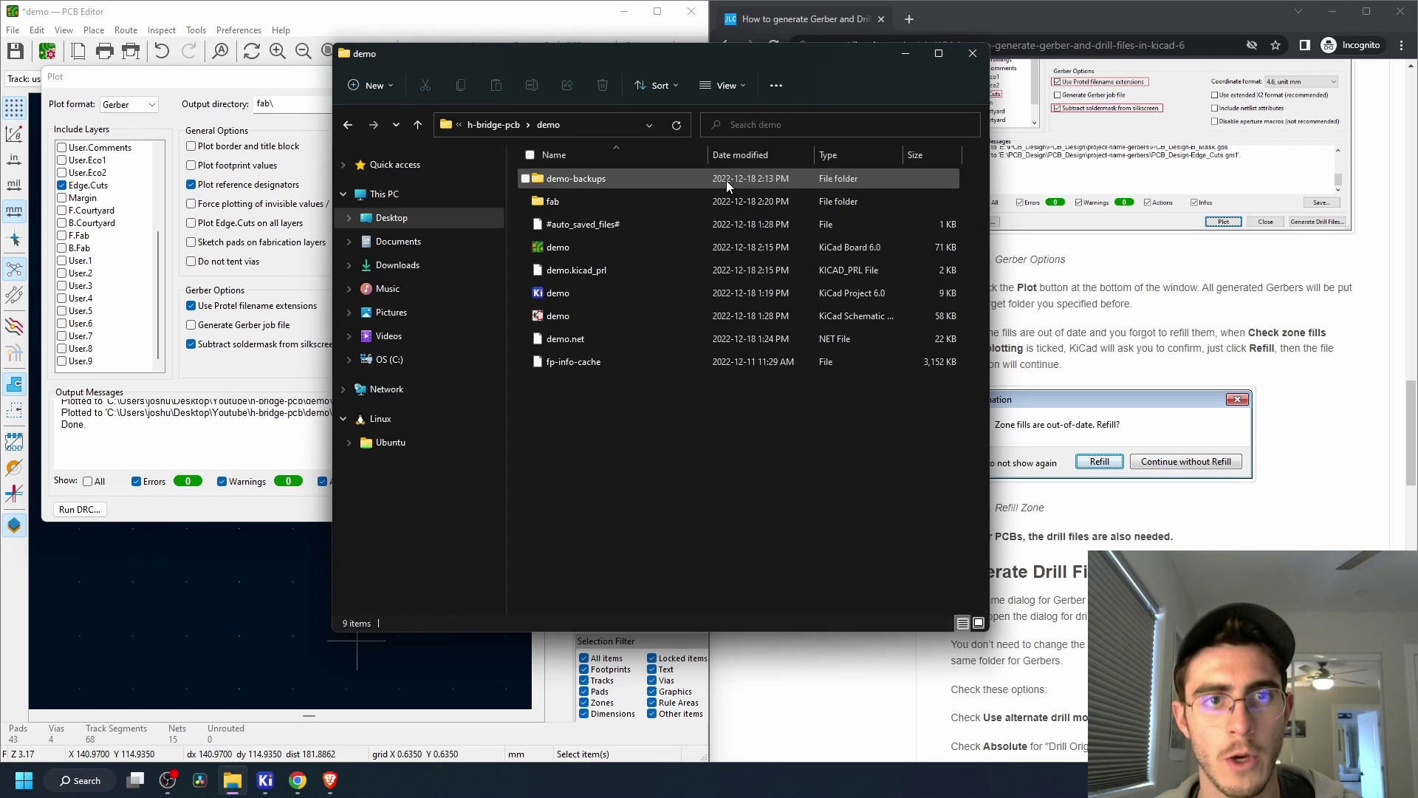
pyautogui.doubleClick(663, 204)
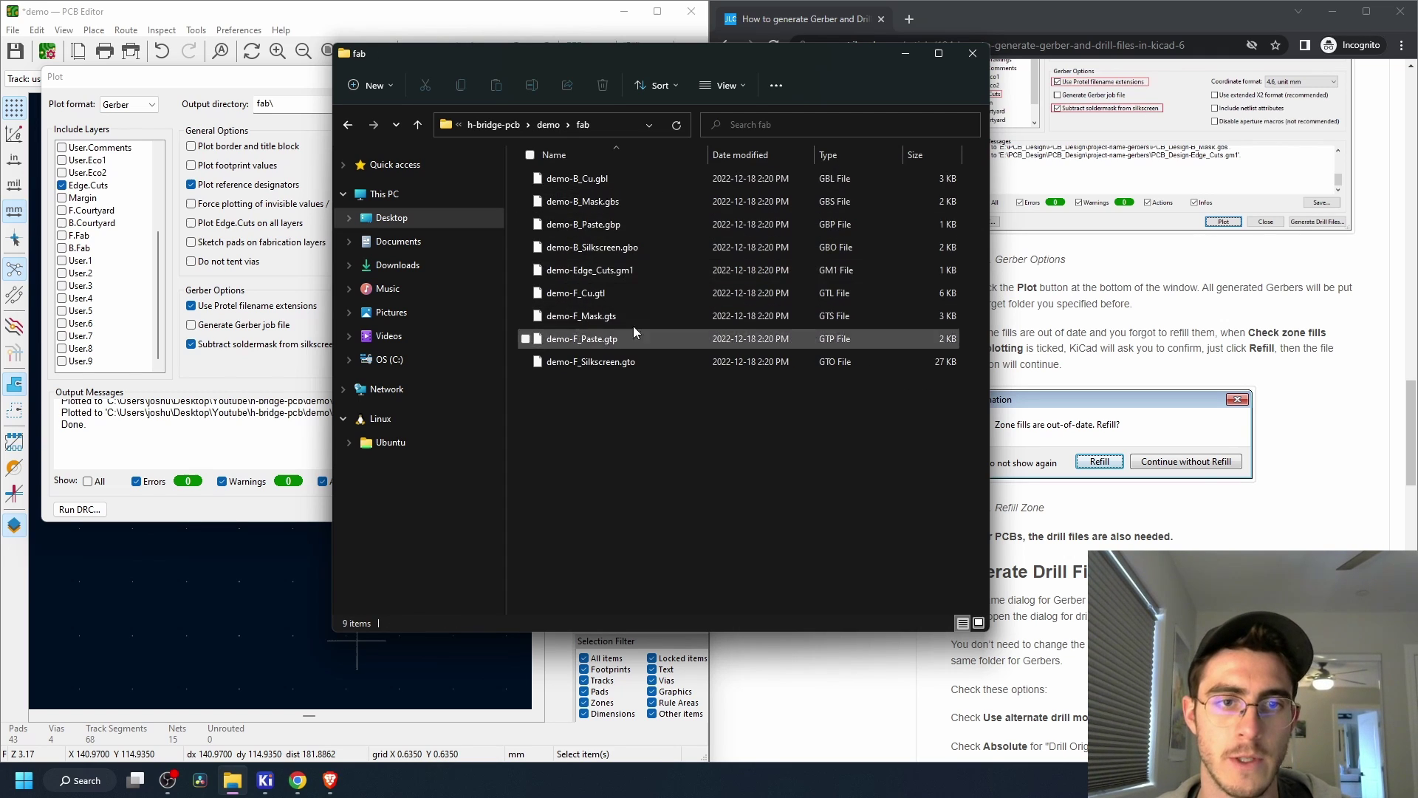
pyautogui.click(897, 52)
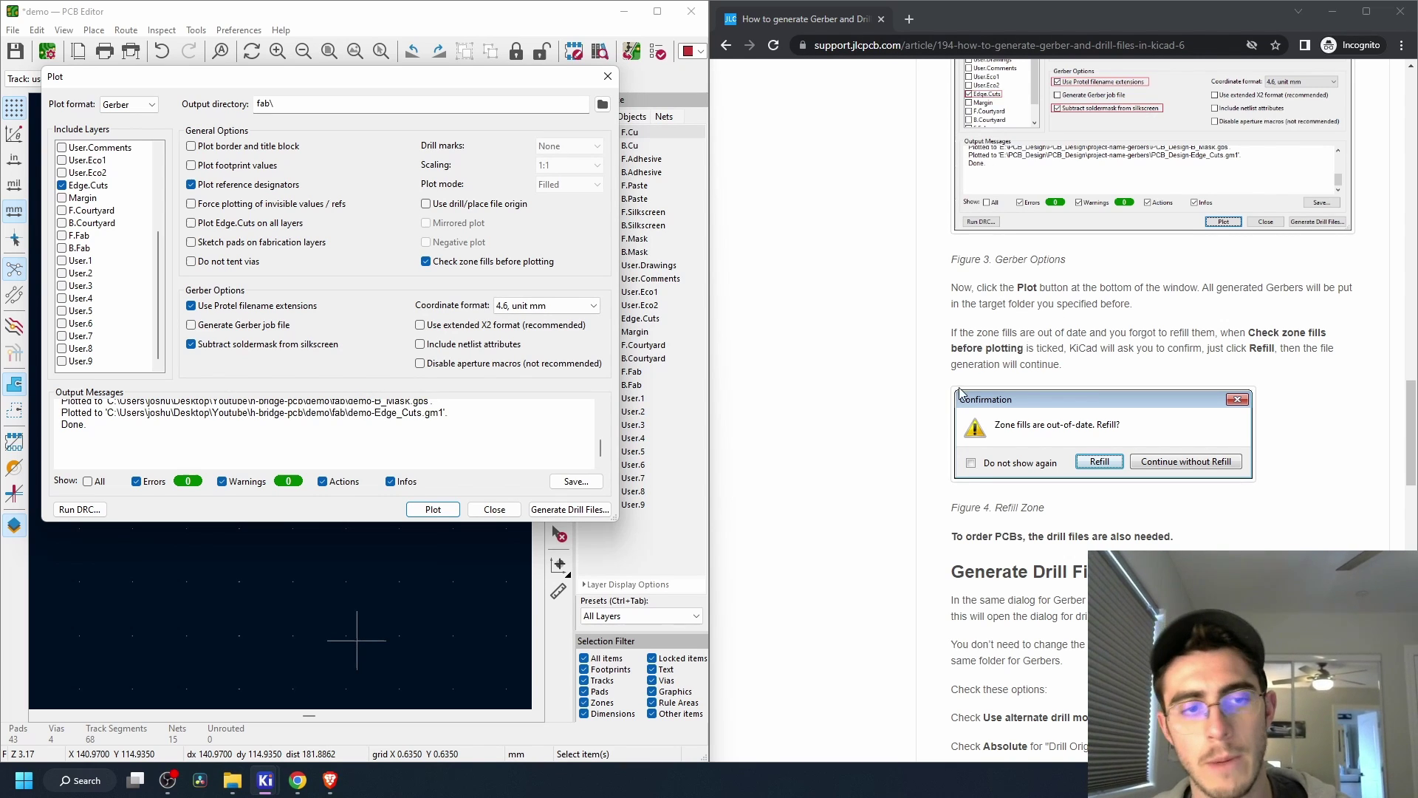
pyautogui.moveTo(397, 76)
pyautogui.mouseDown()
pyautogui.moveTo(945, 153)
pyautogui.moveTo(398, 93)
pyautogui.mouseUp()
pyautogui.scroll(-1, 1001, 366)
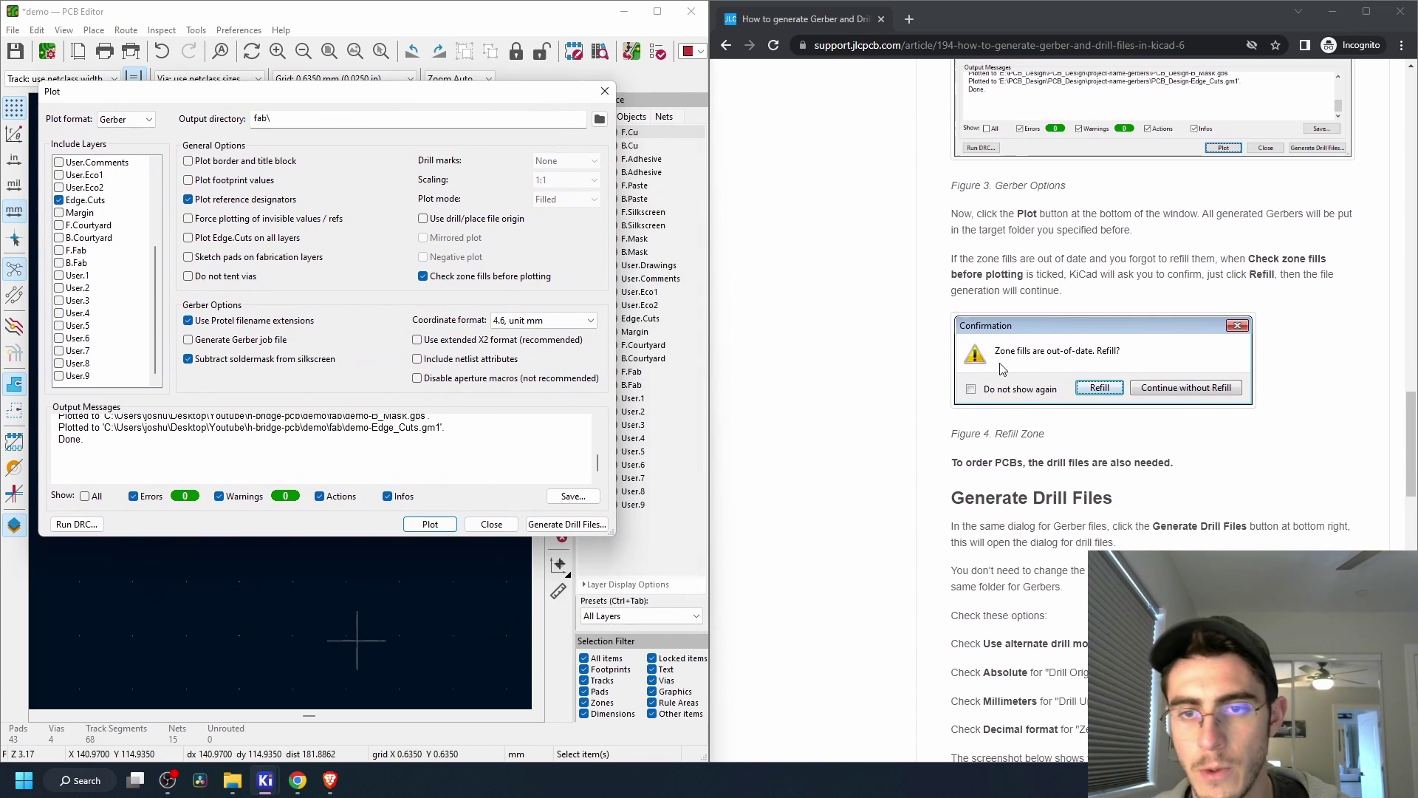
pyautogui.scroll(-2, 1004, 365)
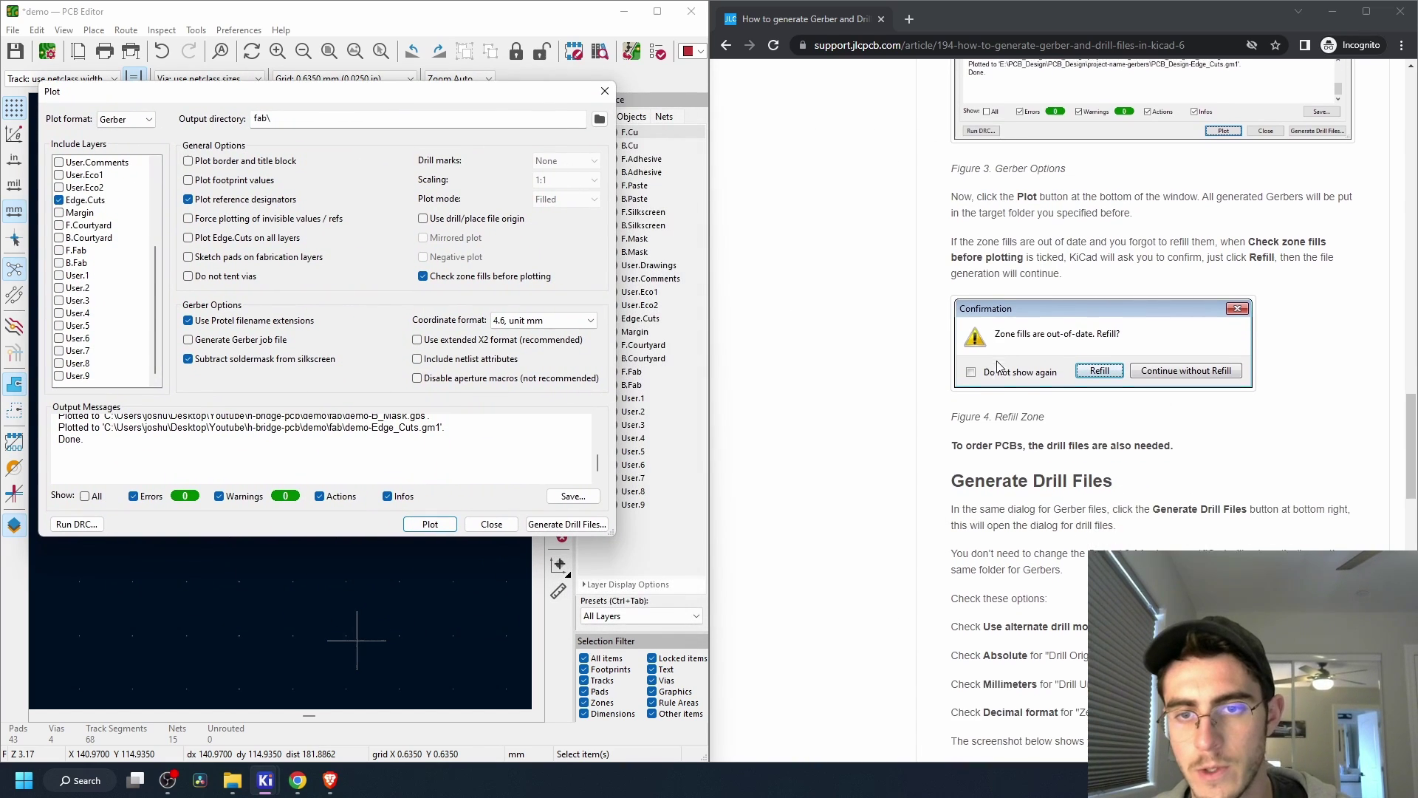
pyautogui.moveTo(971, 315); pyautogui.dragTo(1198, 324)
pyautogui.click(1205, 327)
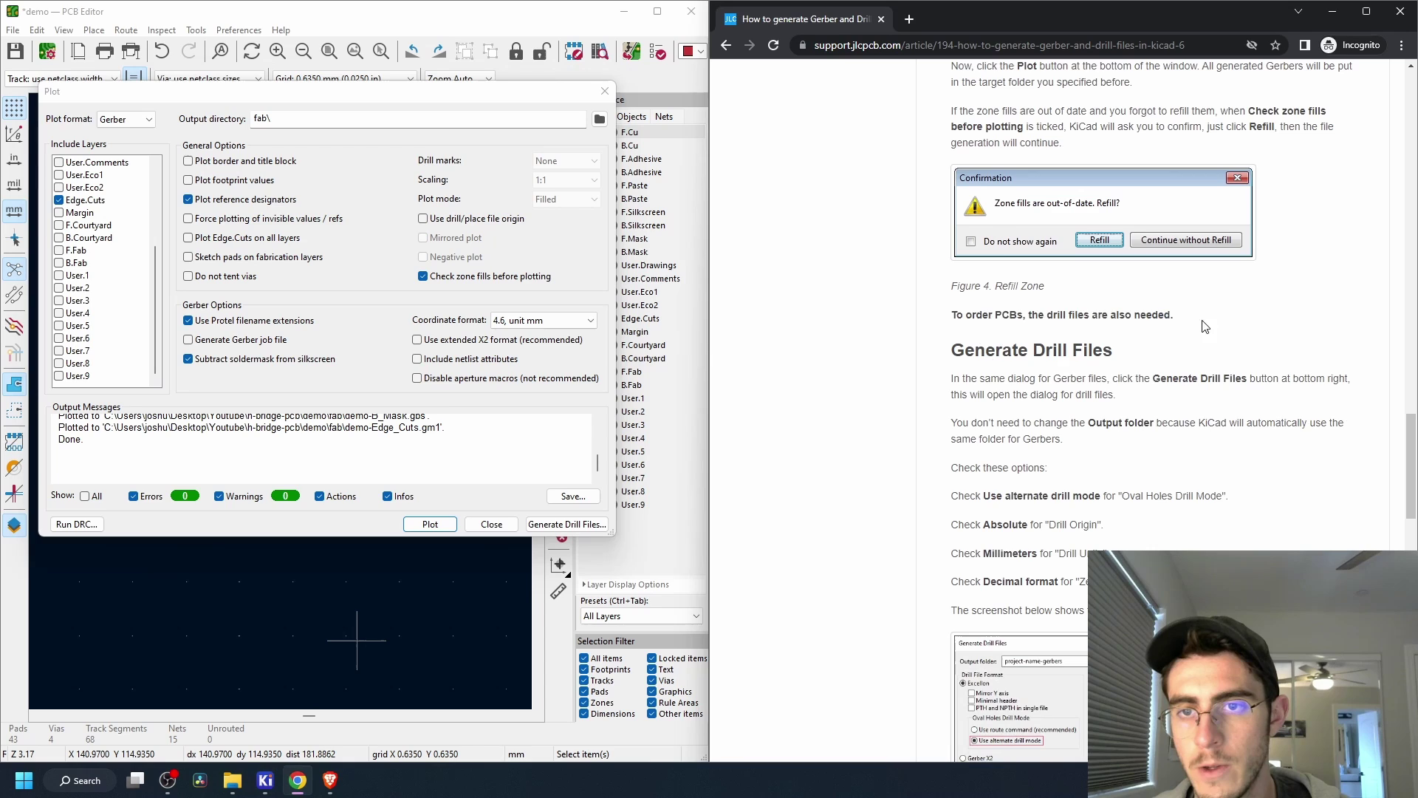
pyautogui.moveTo(978, 309); pyautogui.dragTo(1213, 310)
pyautogui.click(1212, 310)
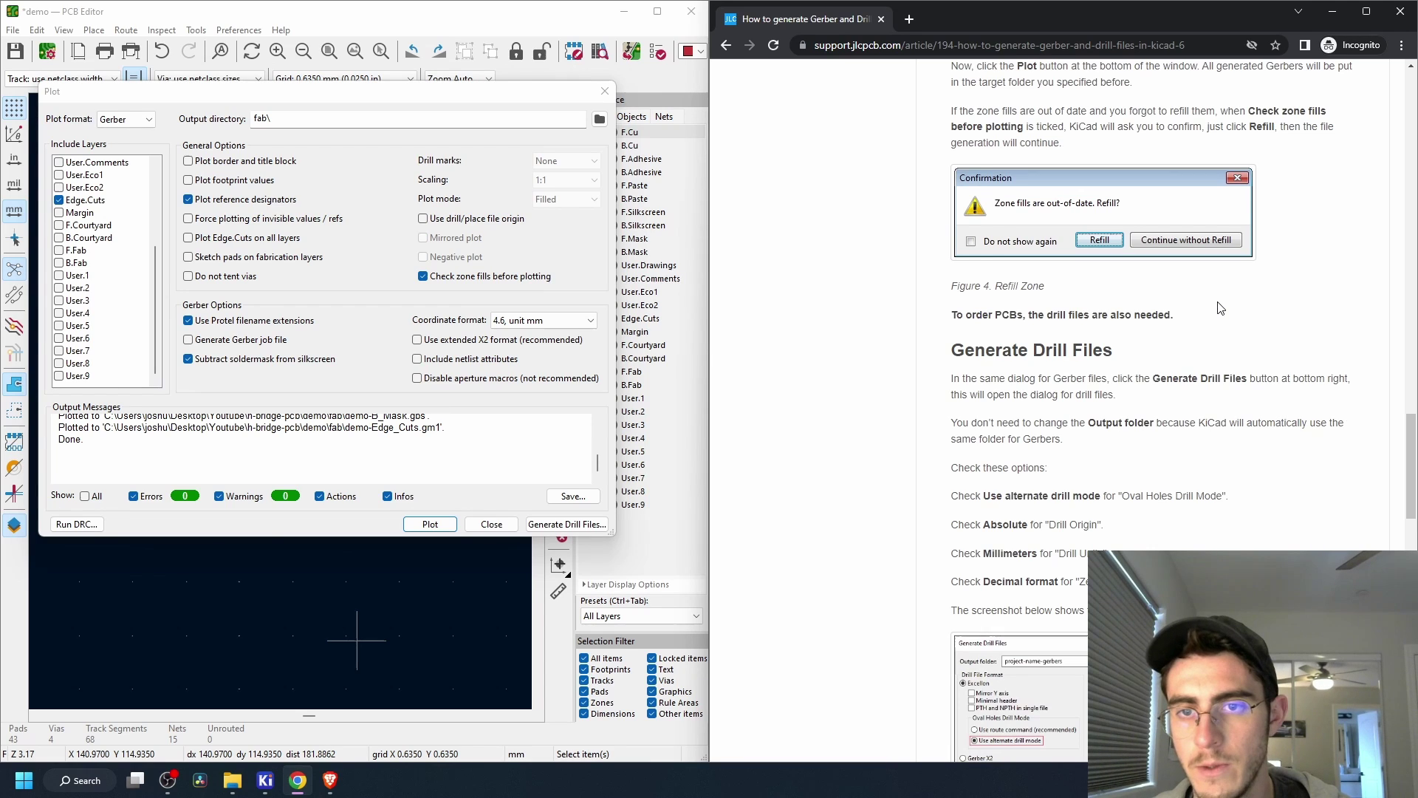
pyautogui.scroll(-2, 1220, 309)
pyautogui.moveTo(988, 230); pyautogui.dragTo(1352, 232)
pyautogui.click(729, 340)
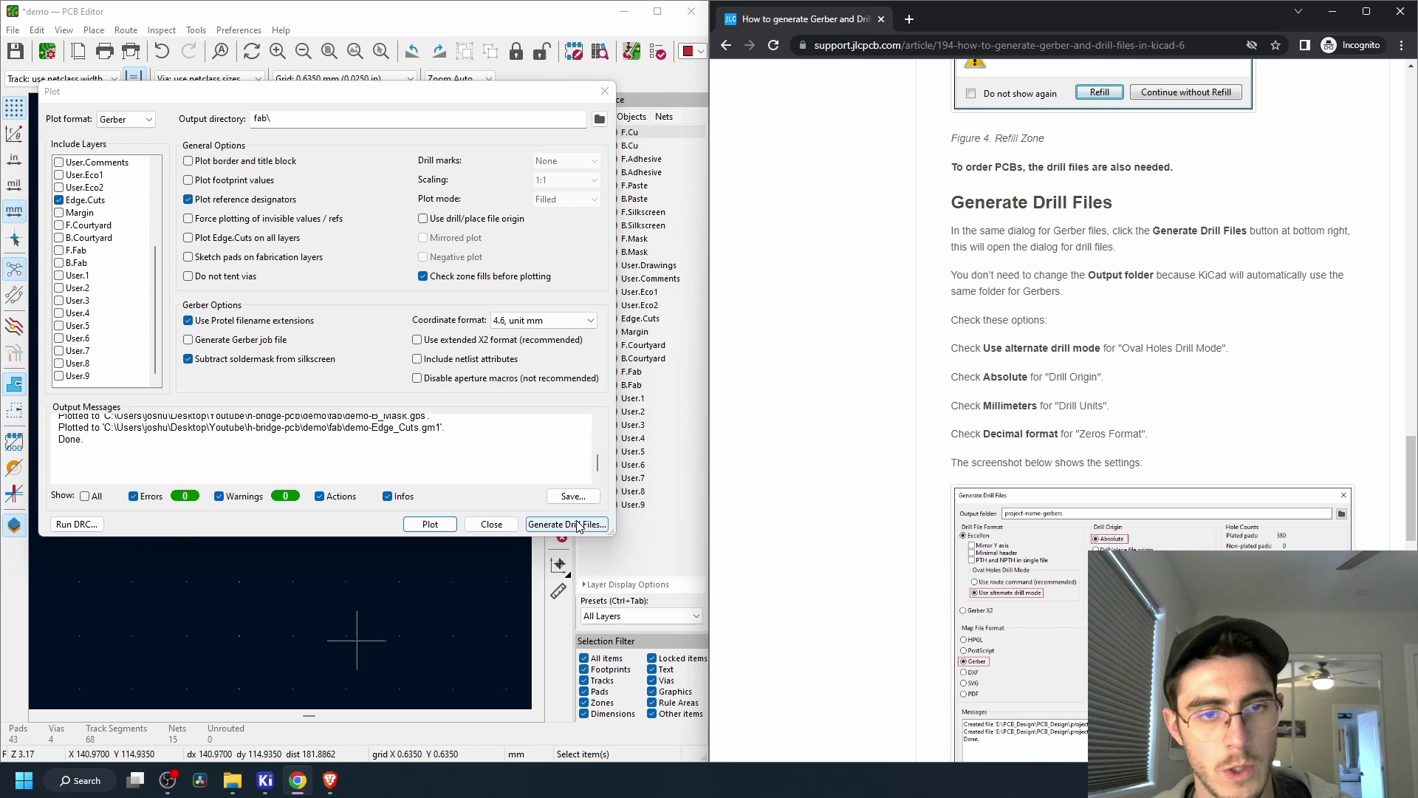
# Generate the Excellon PTH and NPTH drill files into fab with default settings
pyautogui.click(567, 524)
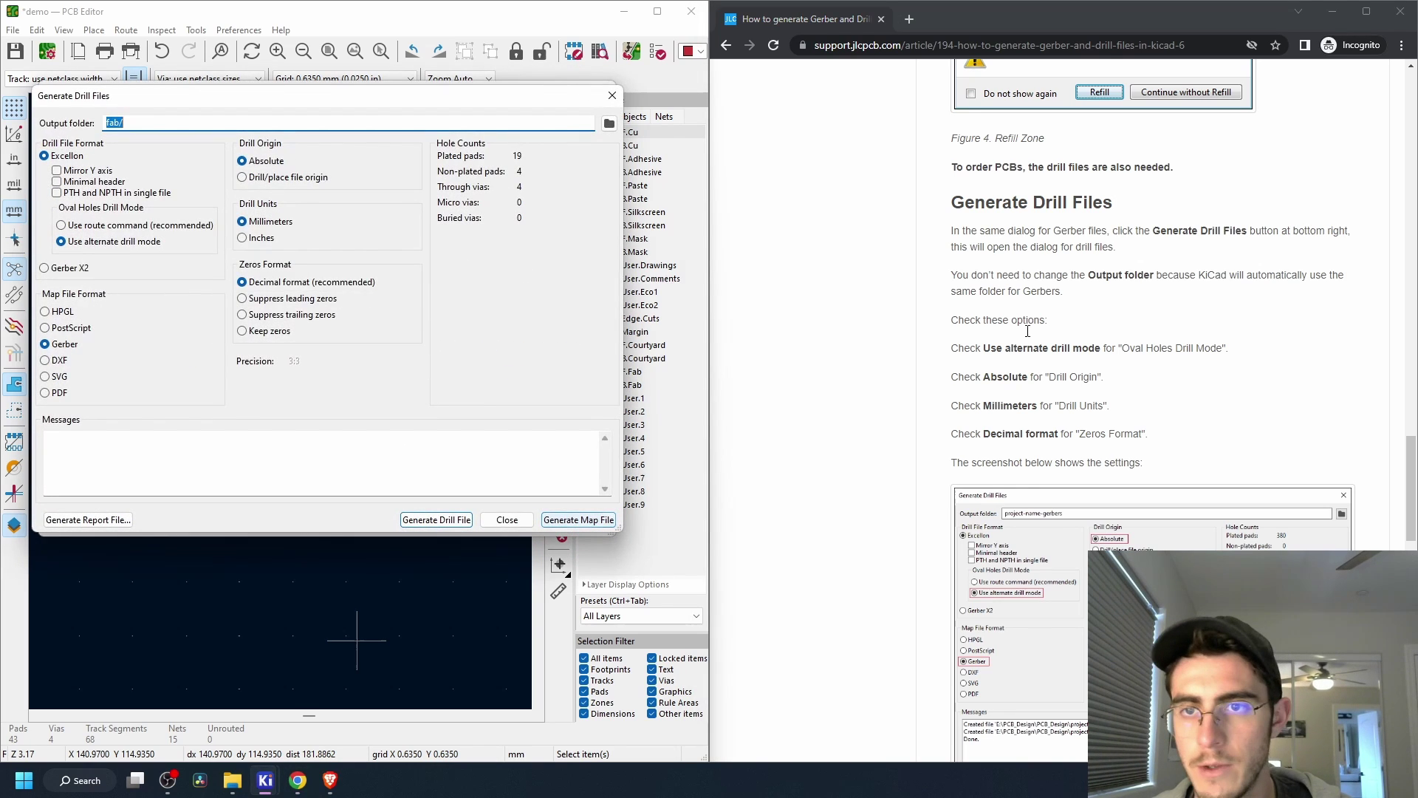
pyautogui.scroll(-3, 1063, 295)
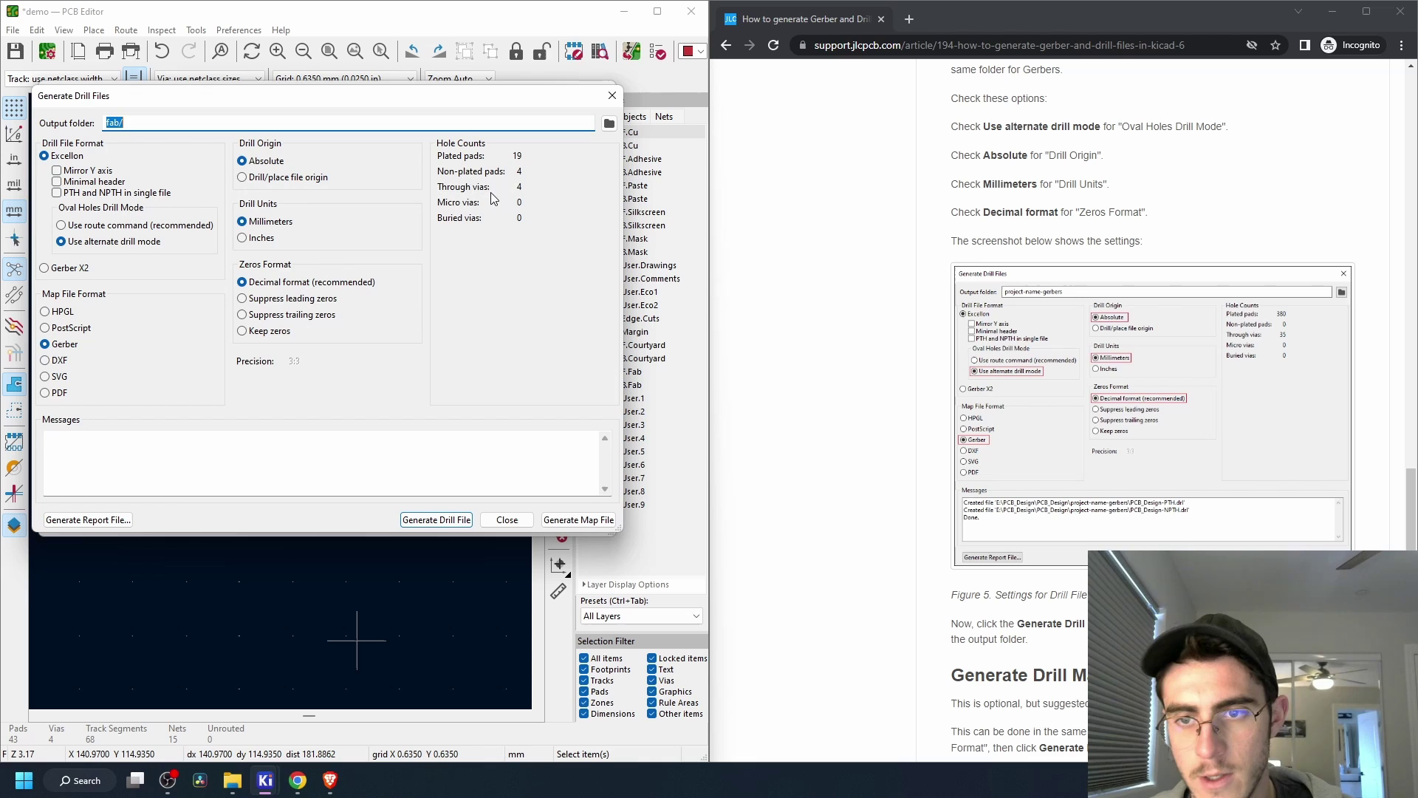
pyautogui.click(436, 520)
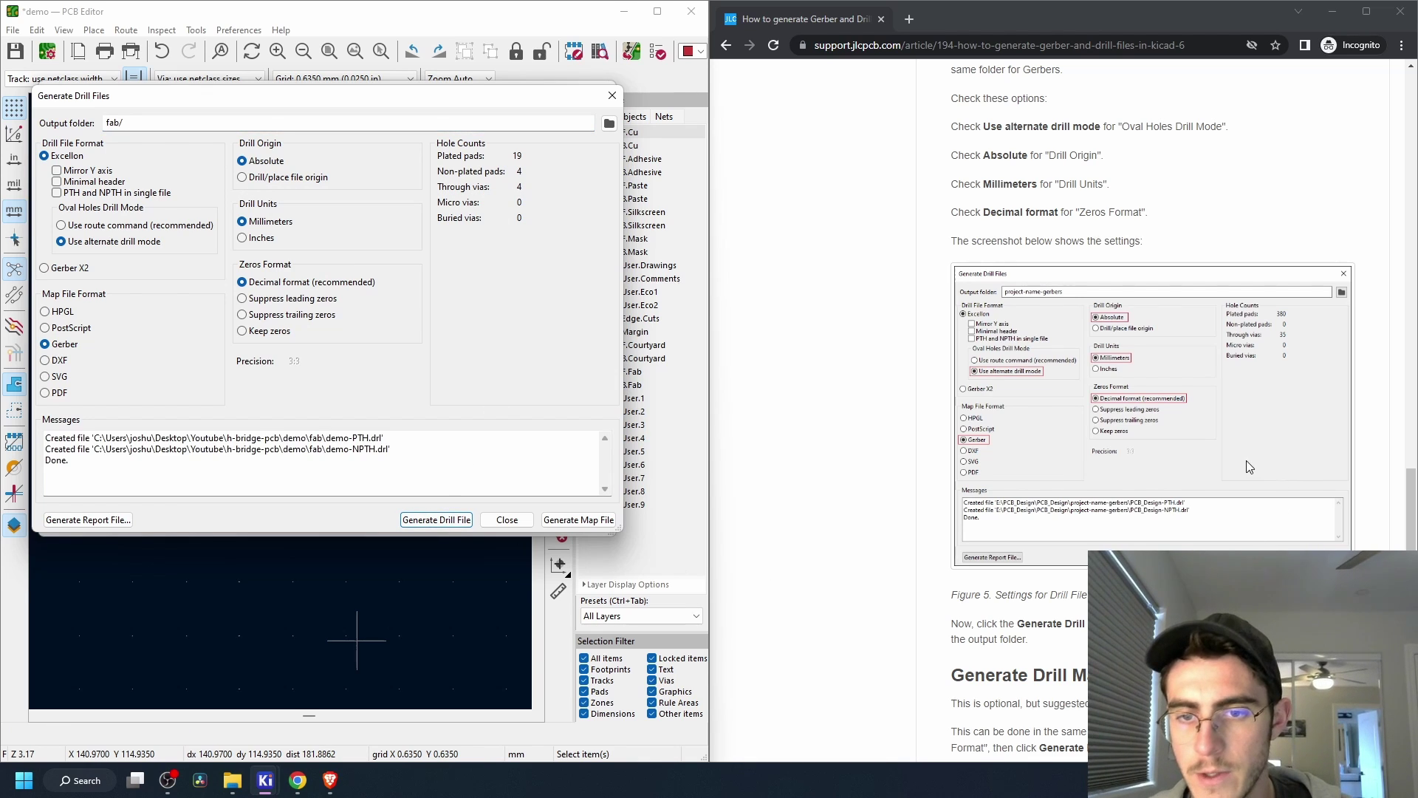
# Check the guide's notes on the optional drill map, then generate the Gerber drill maps
pyautogui.scroll(-3, 1142, 442)
pyautogui.moveTo(953, 401); pyautogui.dragTo(1230, 405)
pyautogui.click(1239, 416)
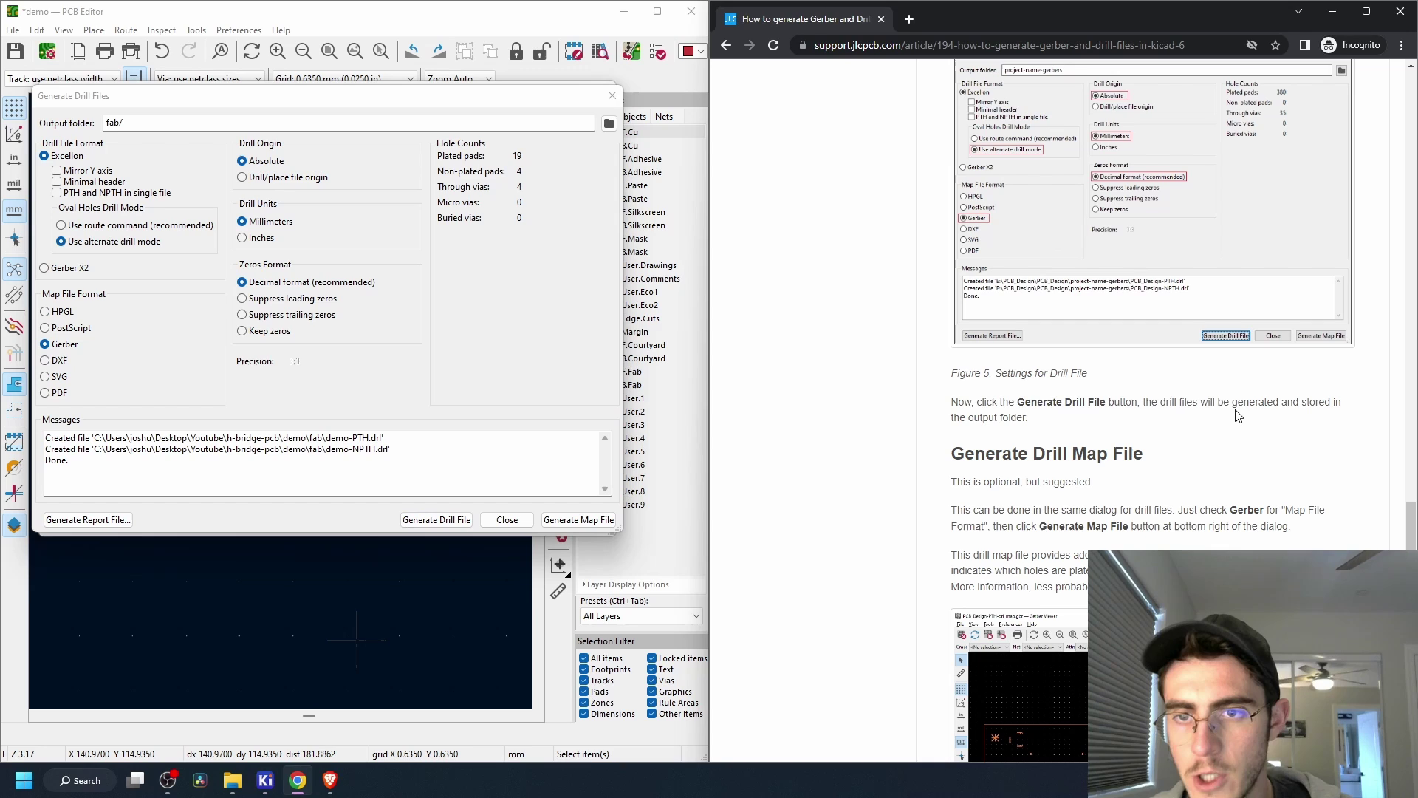
pyautogui.scroll(-3, 1239, 416)
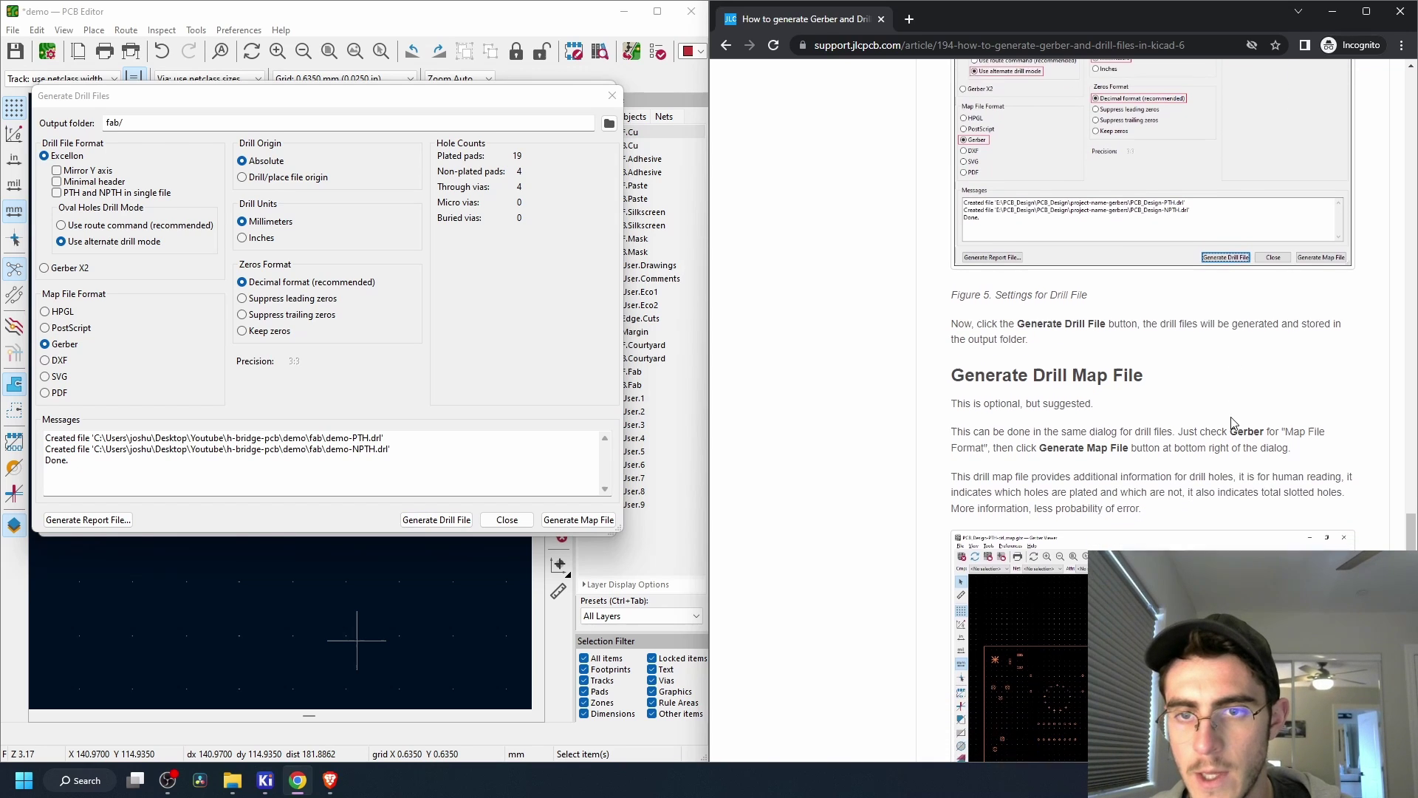
pyautogui.moveTo(953, 260); pyautogui.dragTo(1095, 264)
pyautogui.click(1097, 268)
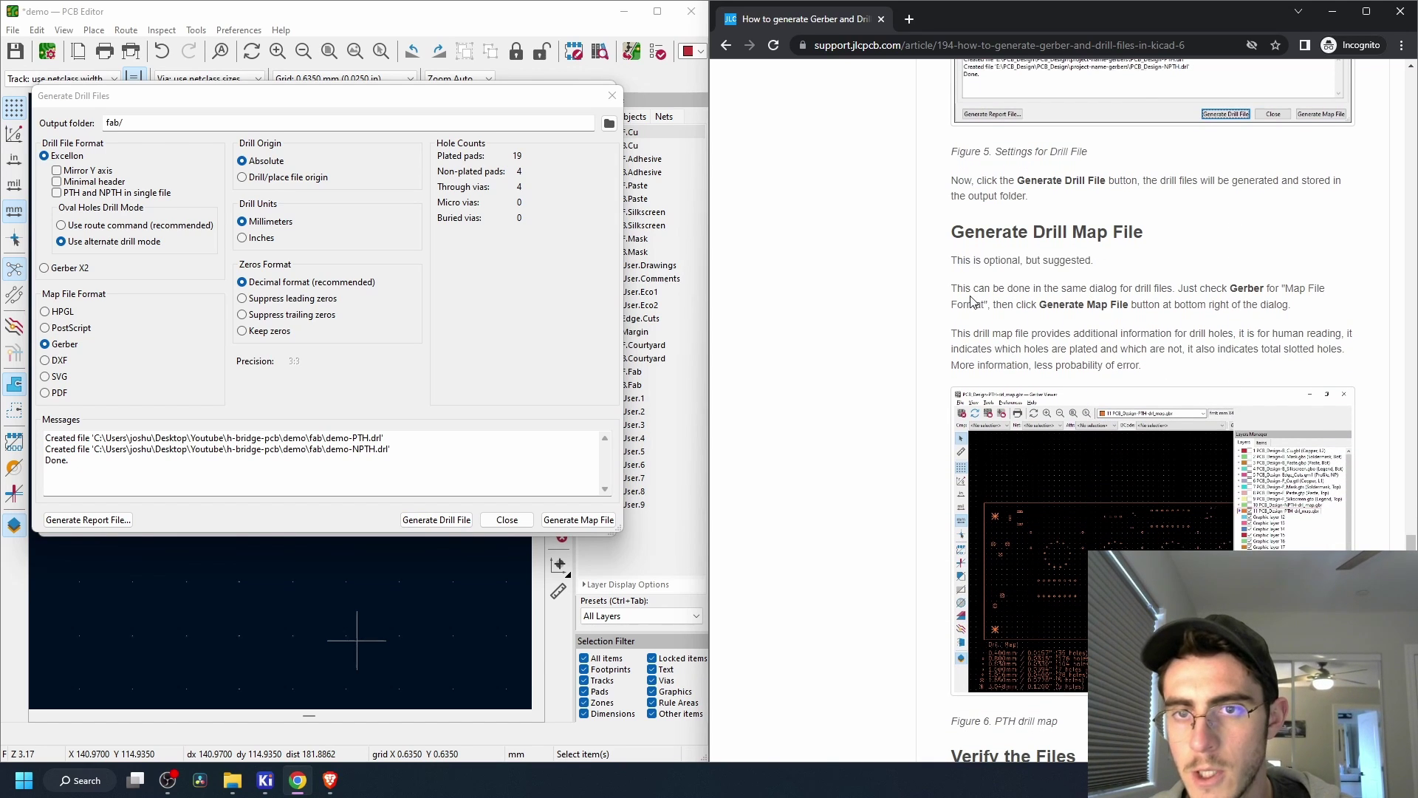
pyautogui.moveTo(964, 288); pyautogui.dragTo(1191, 290)
pyautogui.click(1198, 300)
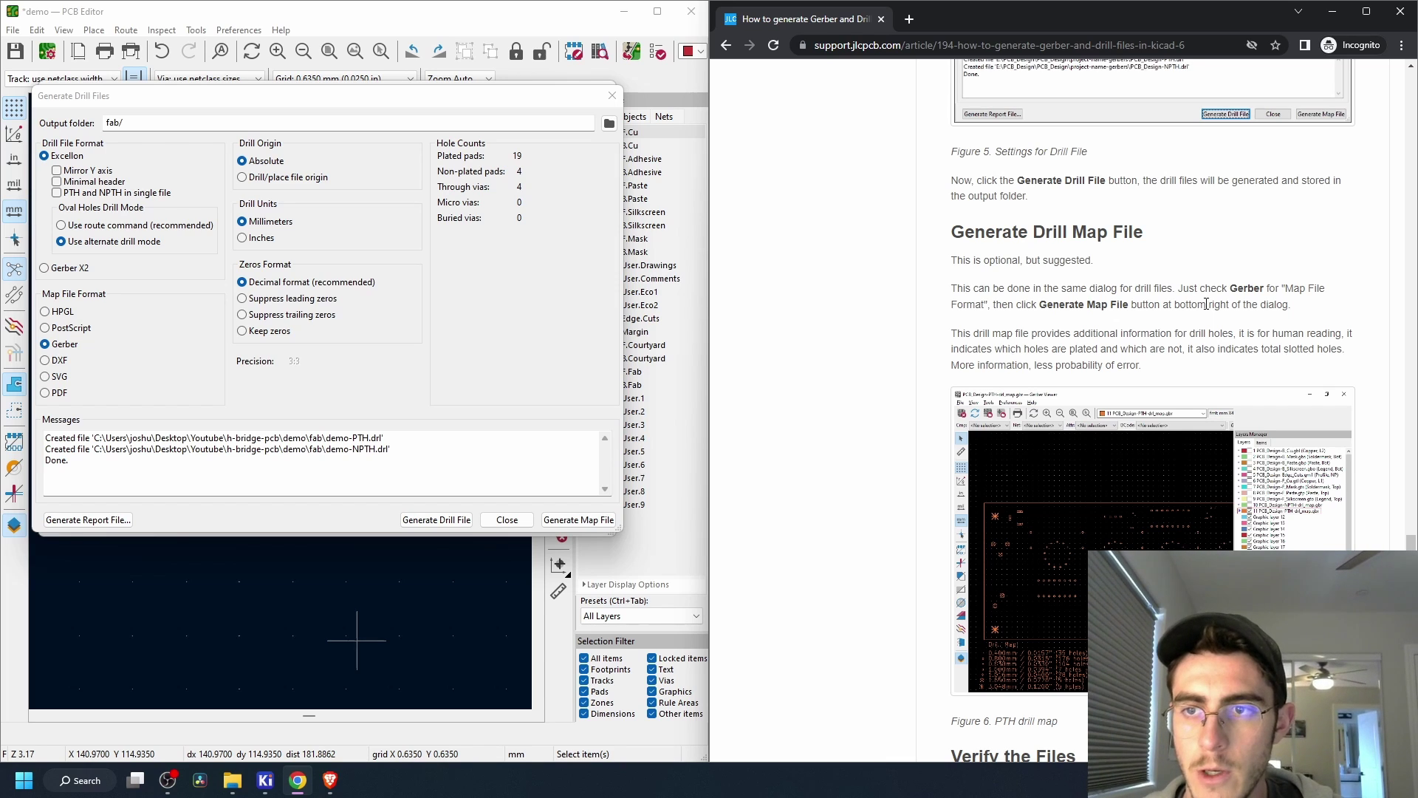
pyautogui.moveTo(1167, 333); pyautogui.dragTo(950, 333)
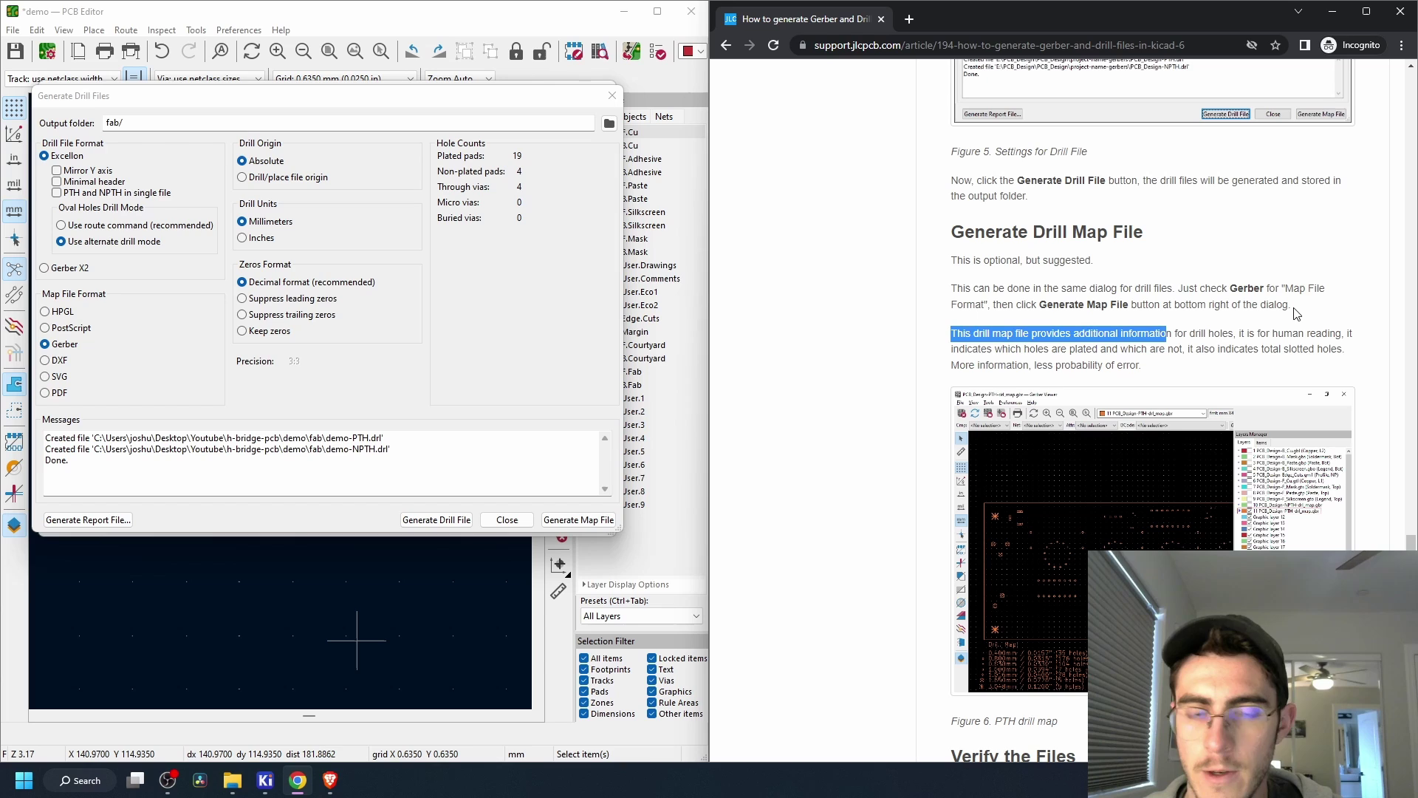
pyautogui.click(1080, 272)
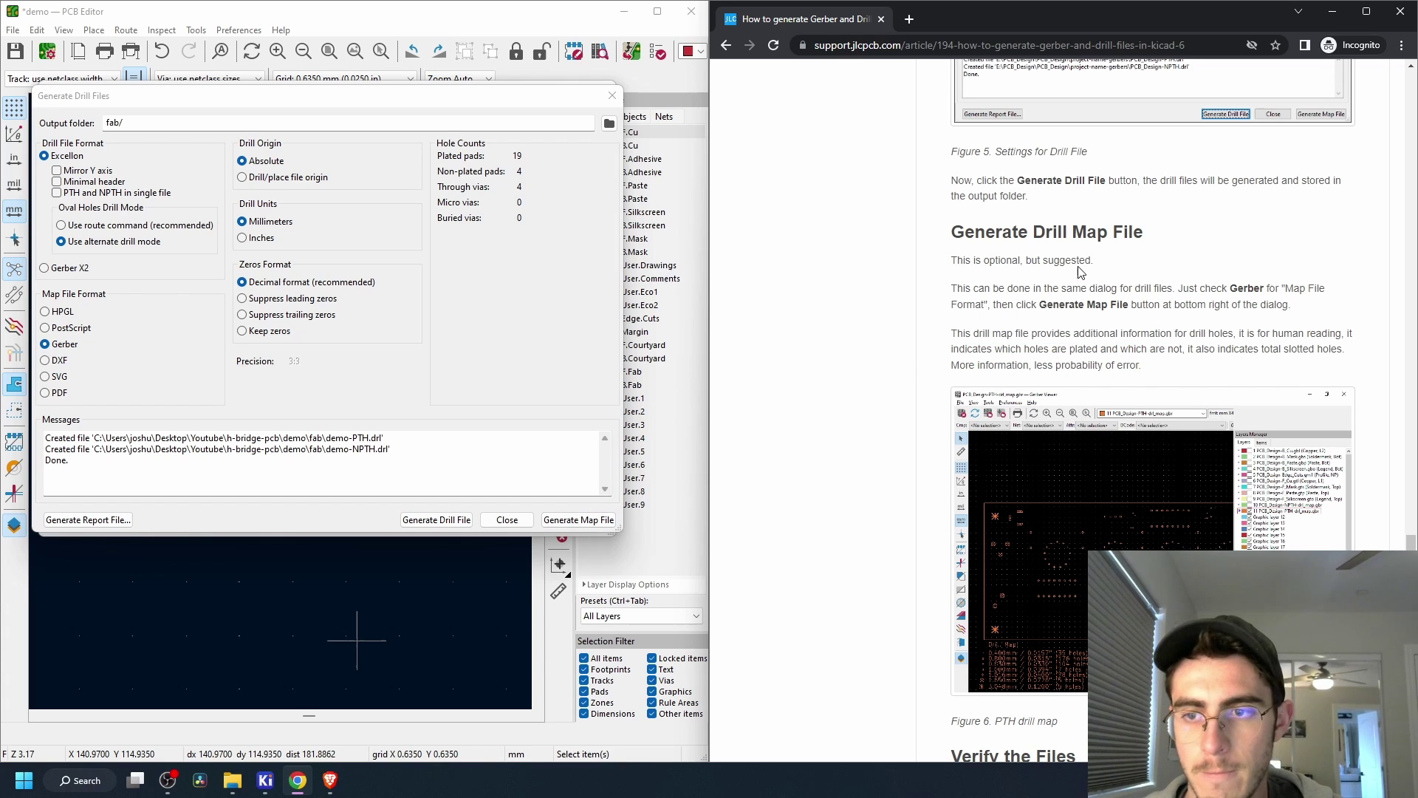
pyautogui.scroll(-1, 1080, 272)
pyautogui.click(578, 520)
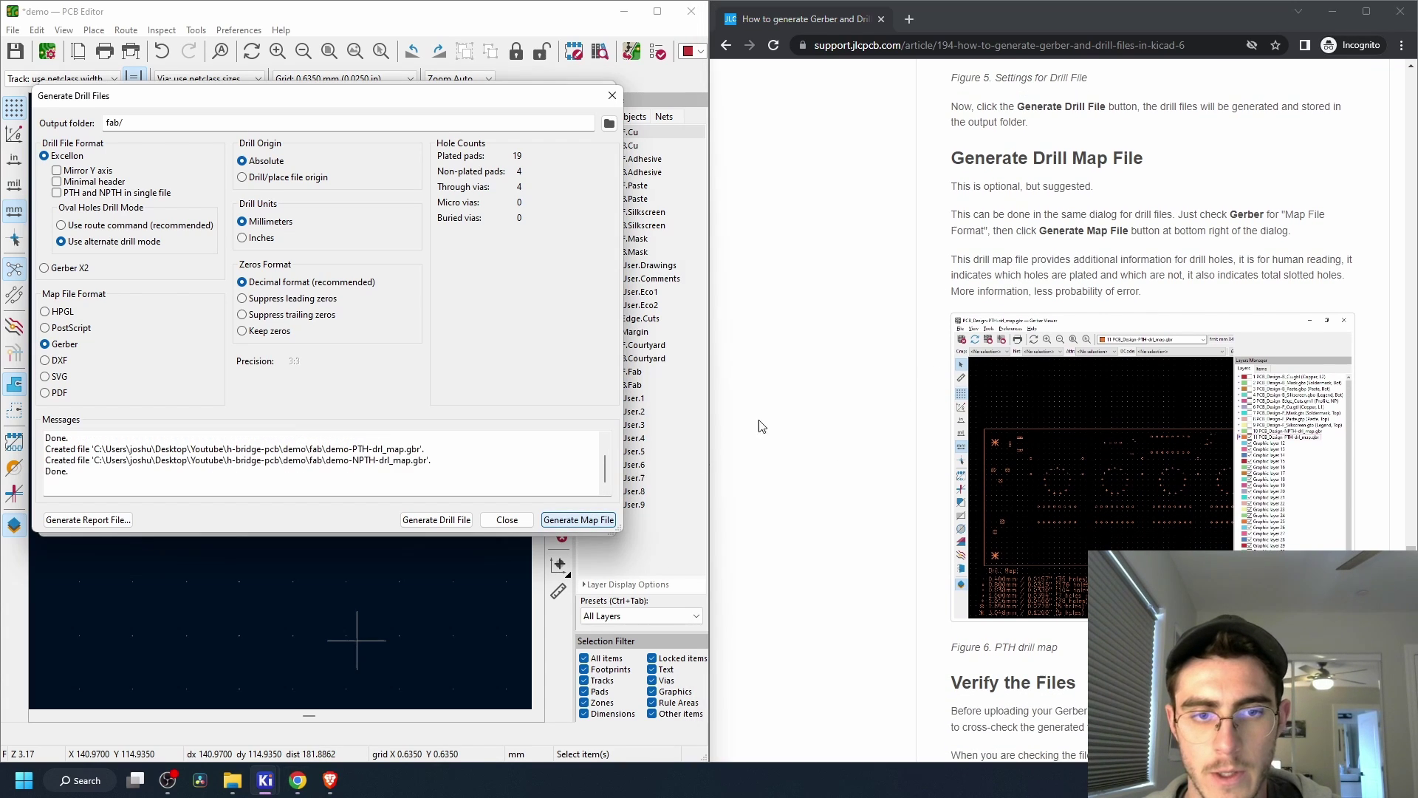
pyautogui.scroll(-7, 1091, 263)
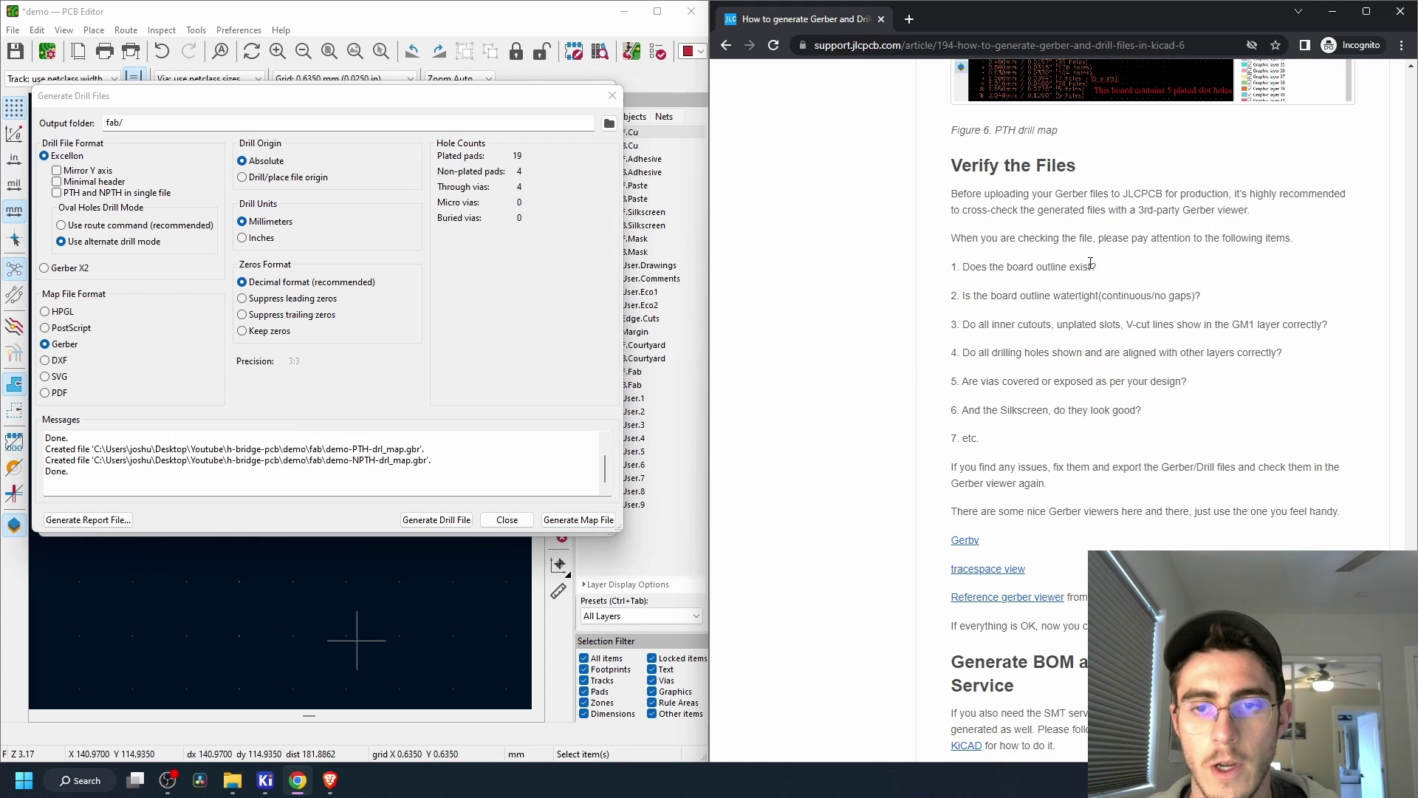
# Zip the fab folder into a 'fab' compressed archive inside the demo folder
pyautogui.click(232, 780)
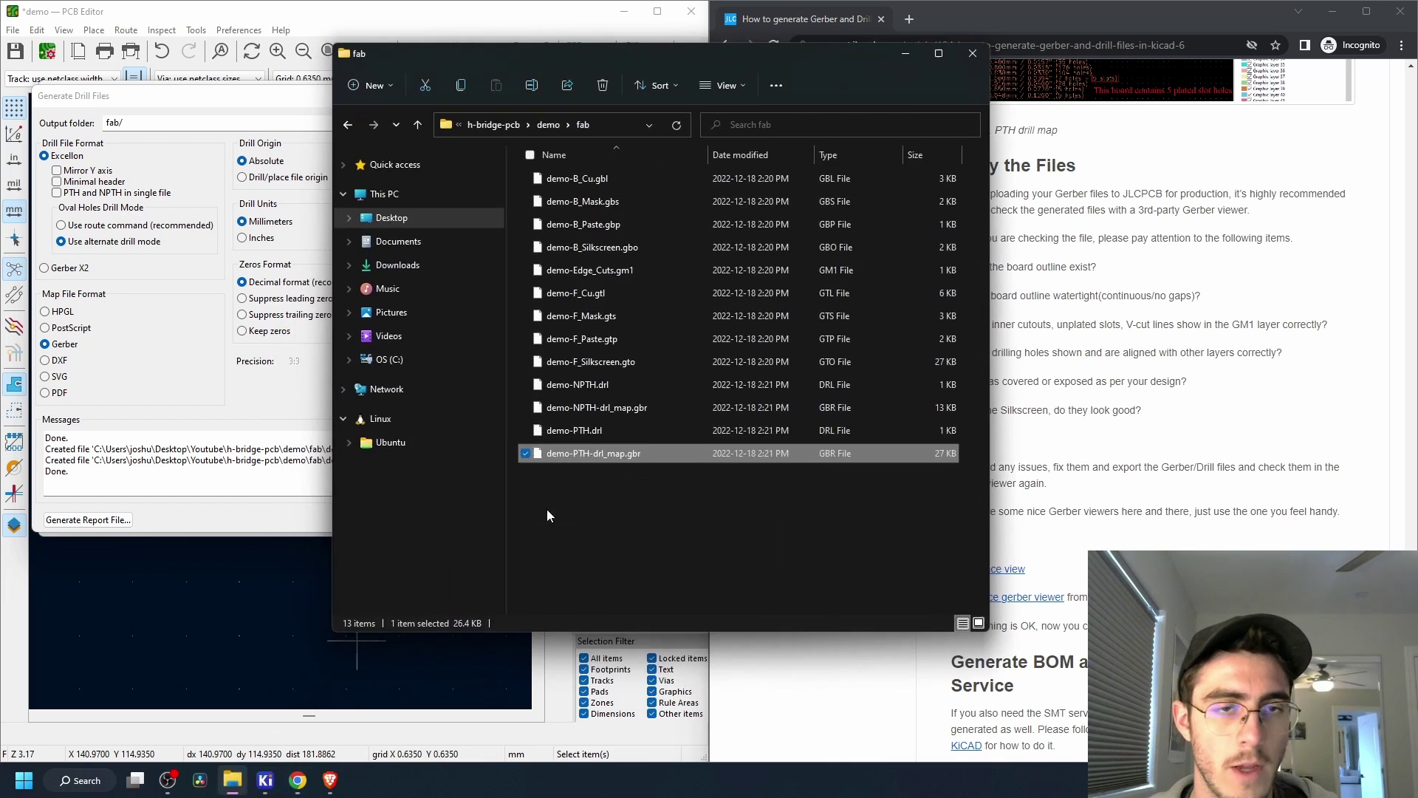
pyautogui.click(547, 124)
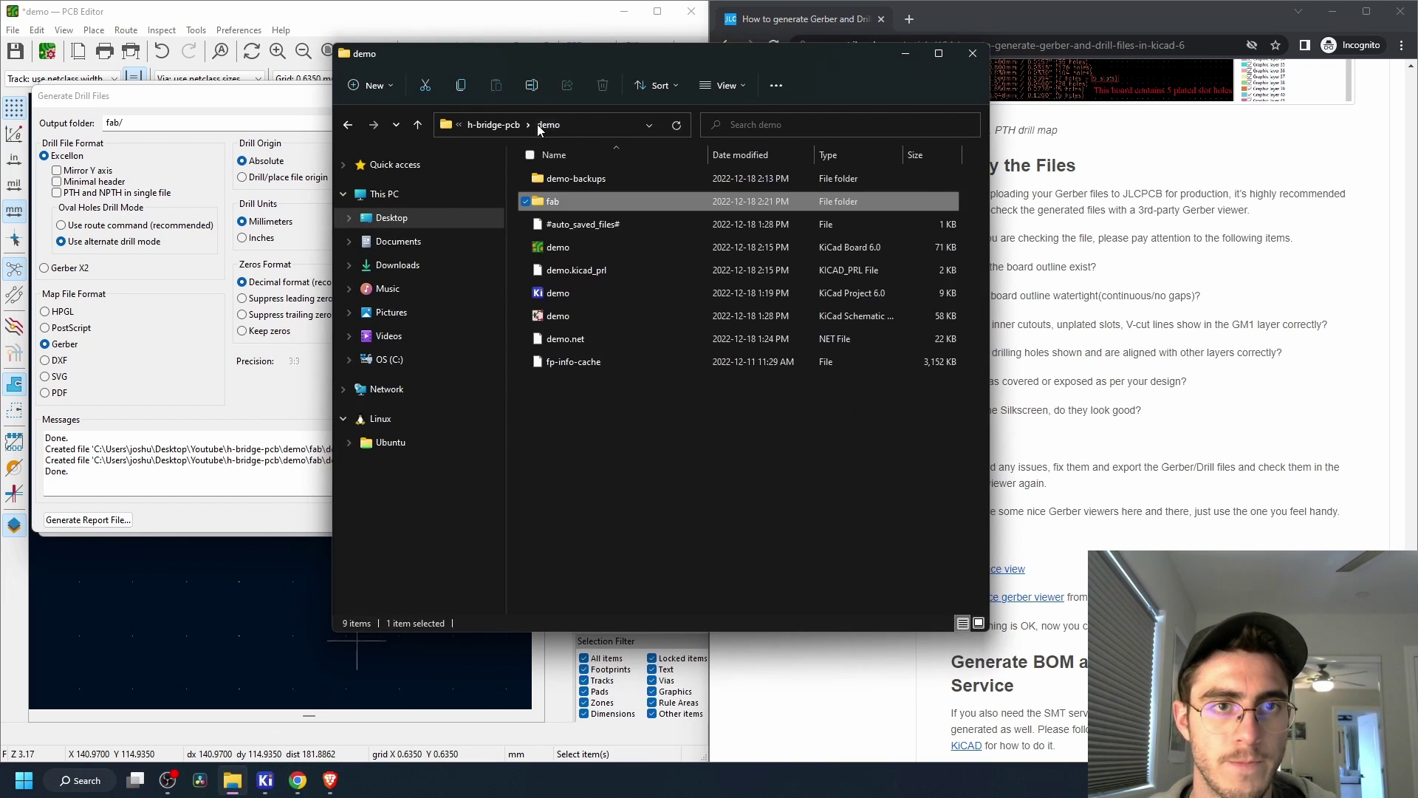
pyautogui.rightClick(596, 210)
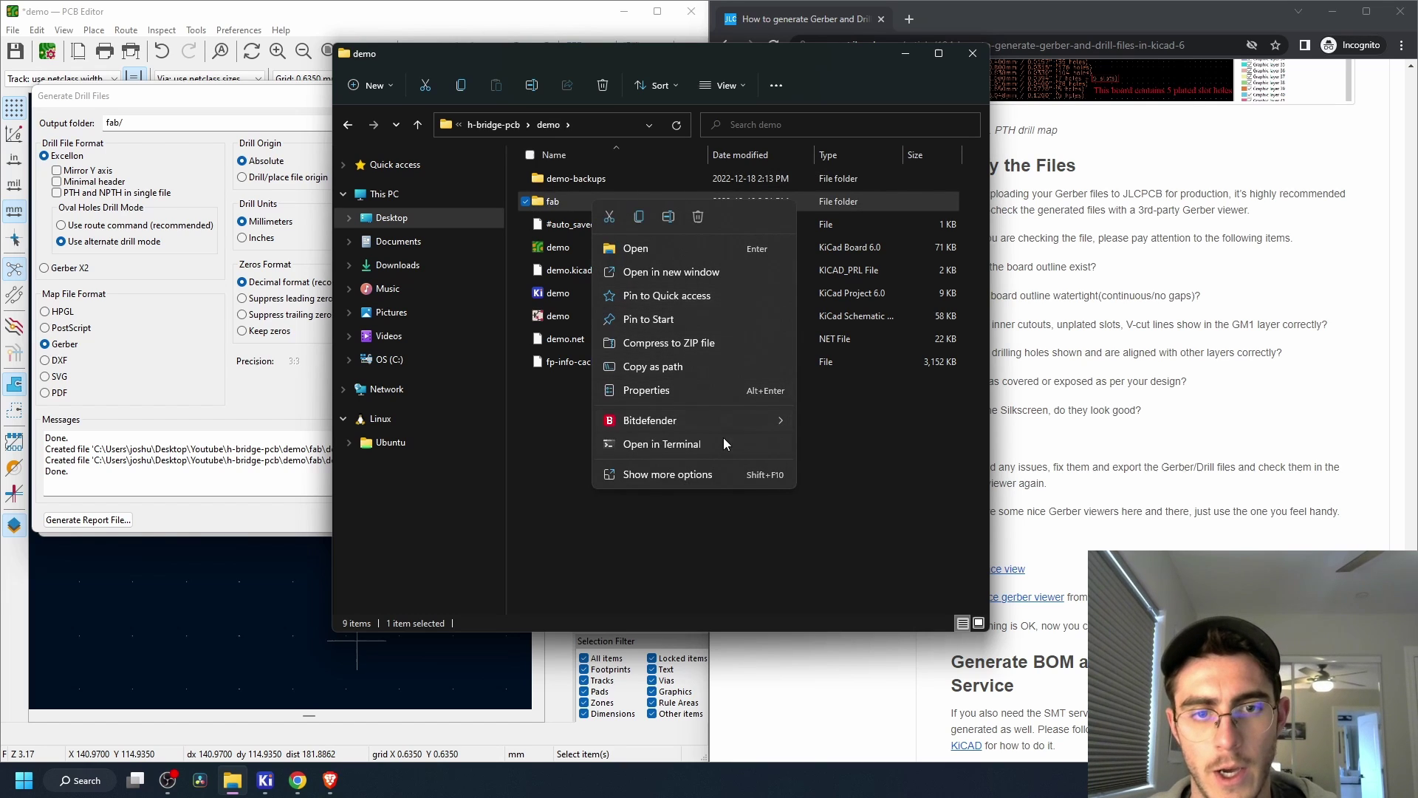
pyautogui.click(712, 475)
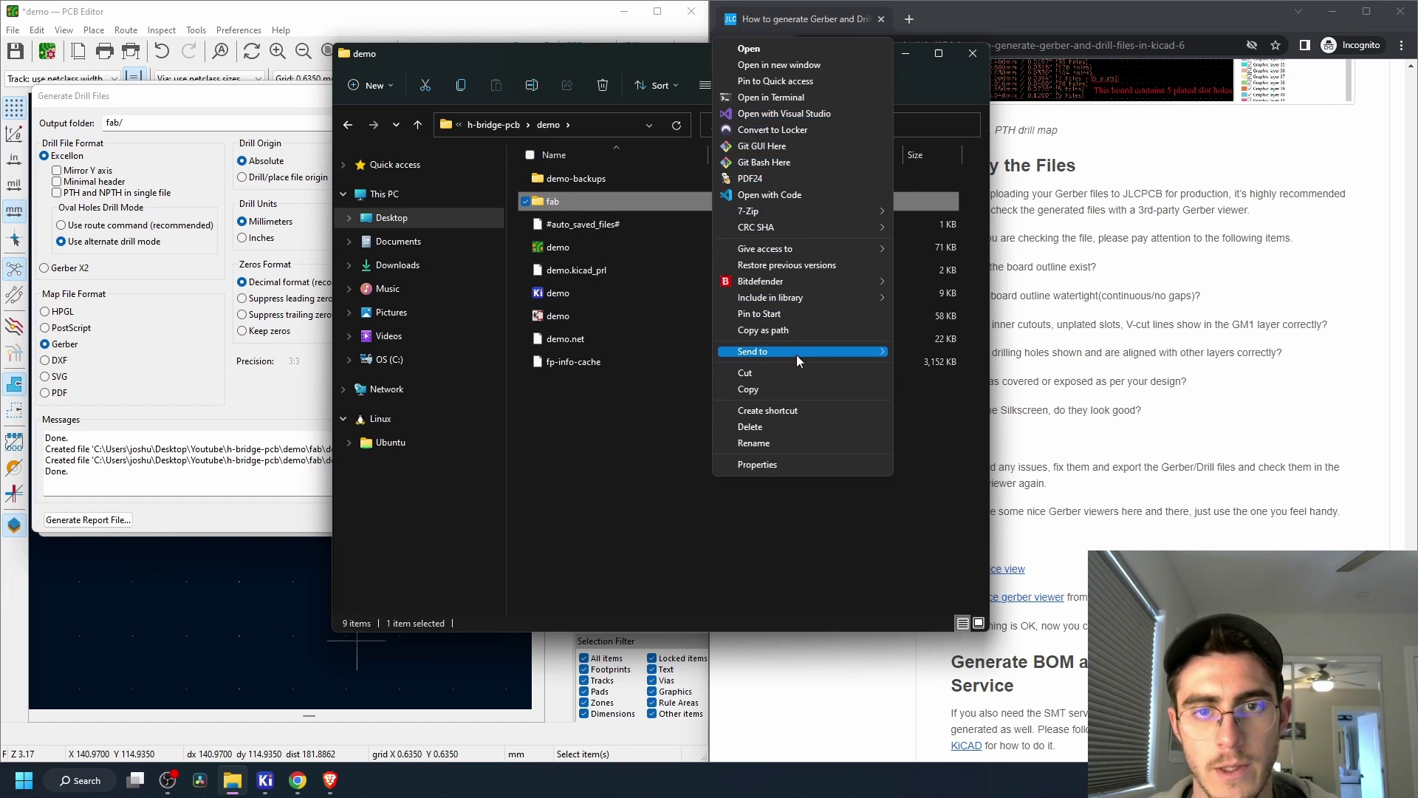
pyautogui.moveTo(851, 351)
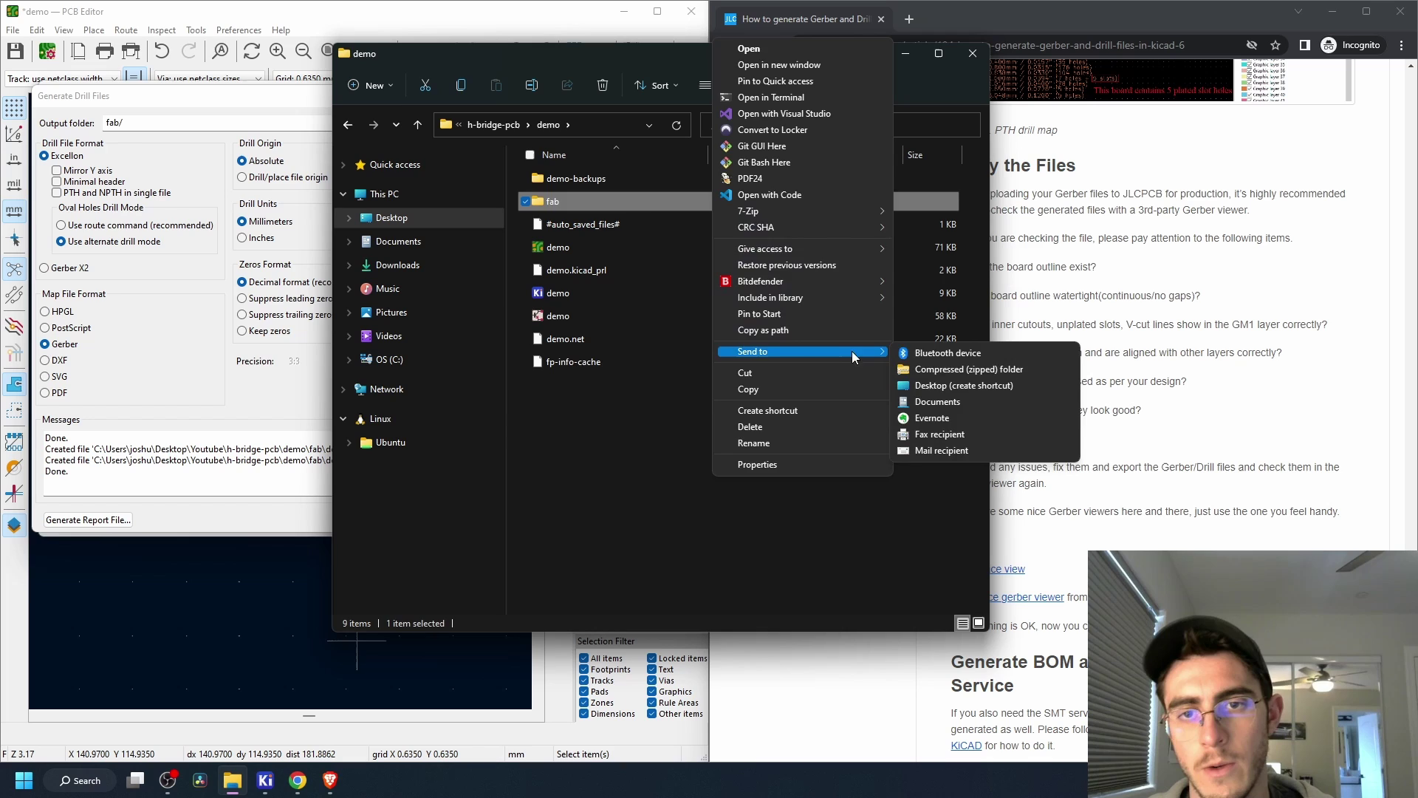
pyautogui.click(928, 367)
pyautogui.click(770, 464)
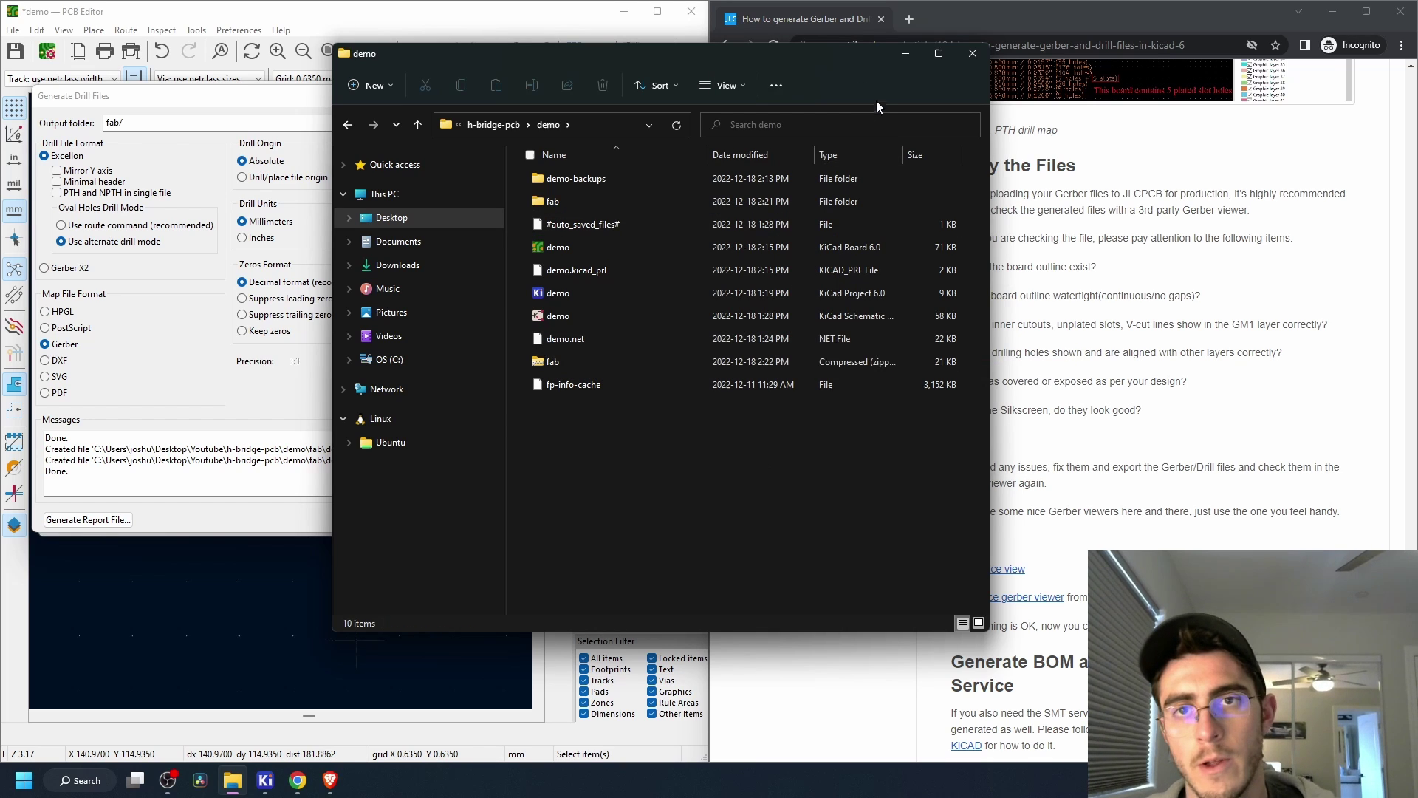
pyautogui.click(904, 54)
# Search 'jlc pcb' in a new tab and open the JLCPCB website
pyautogui.click(905, 21)
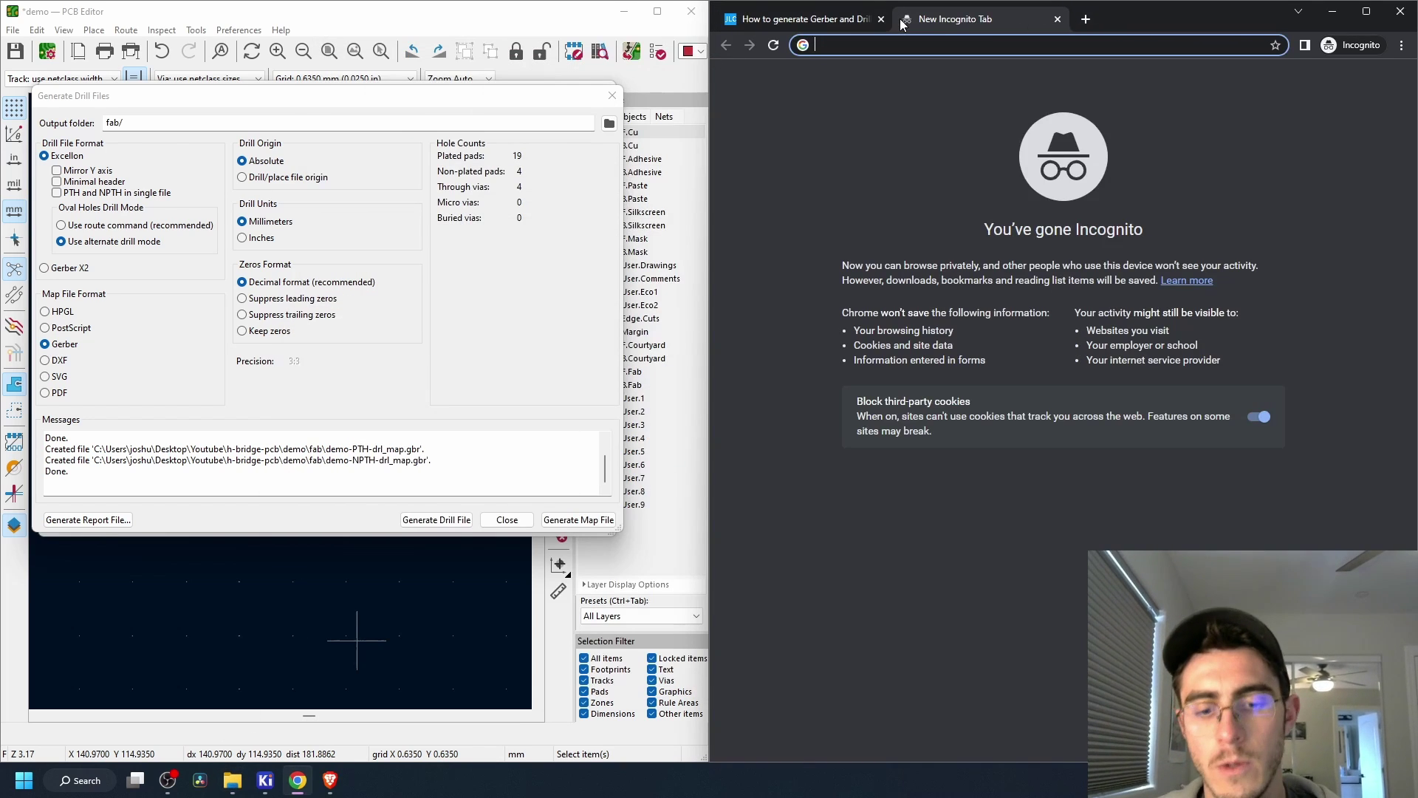
pyautogui.write('jlc')
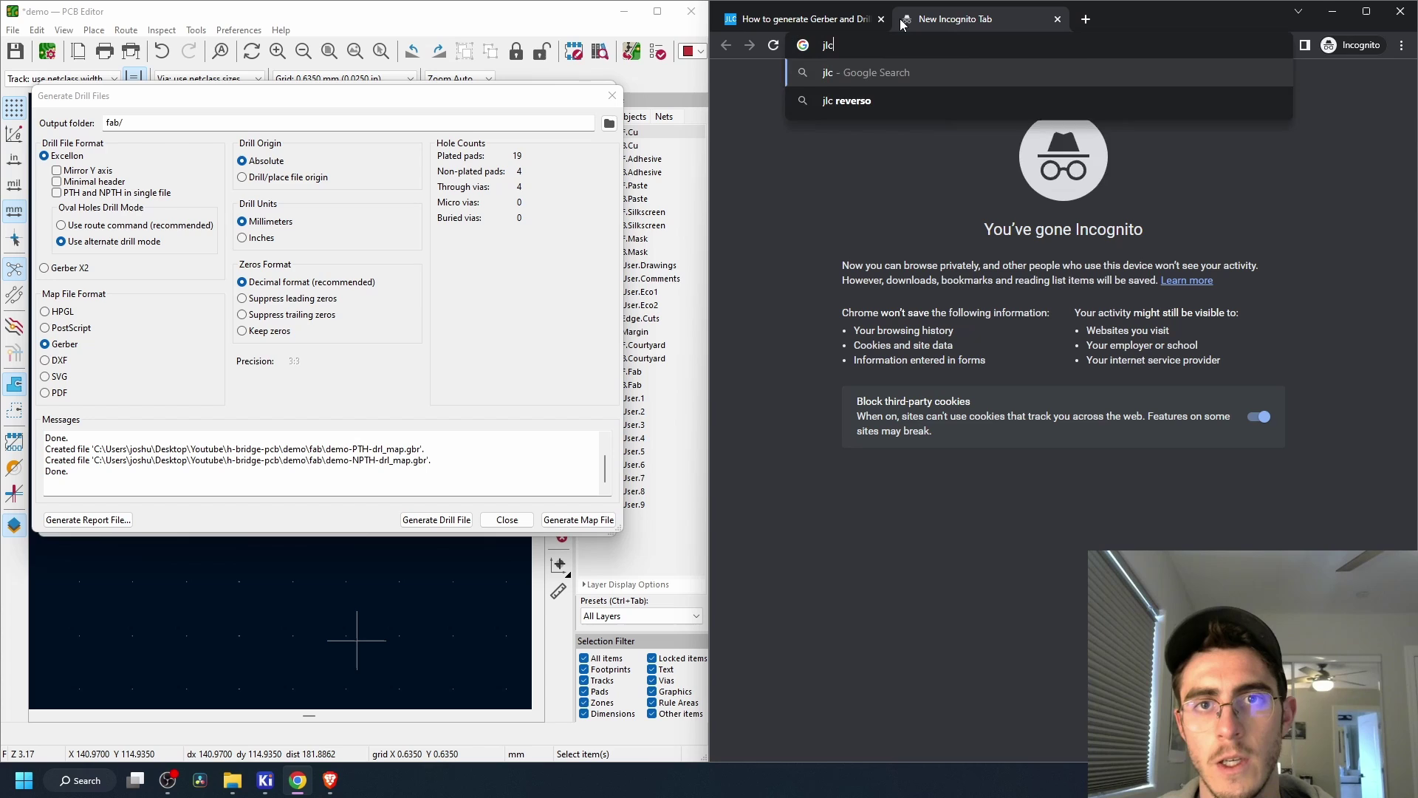
pyautogui.write(' pcb')
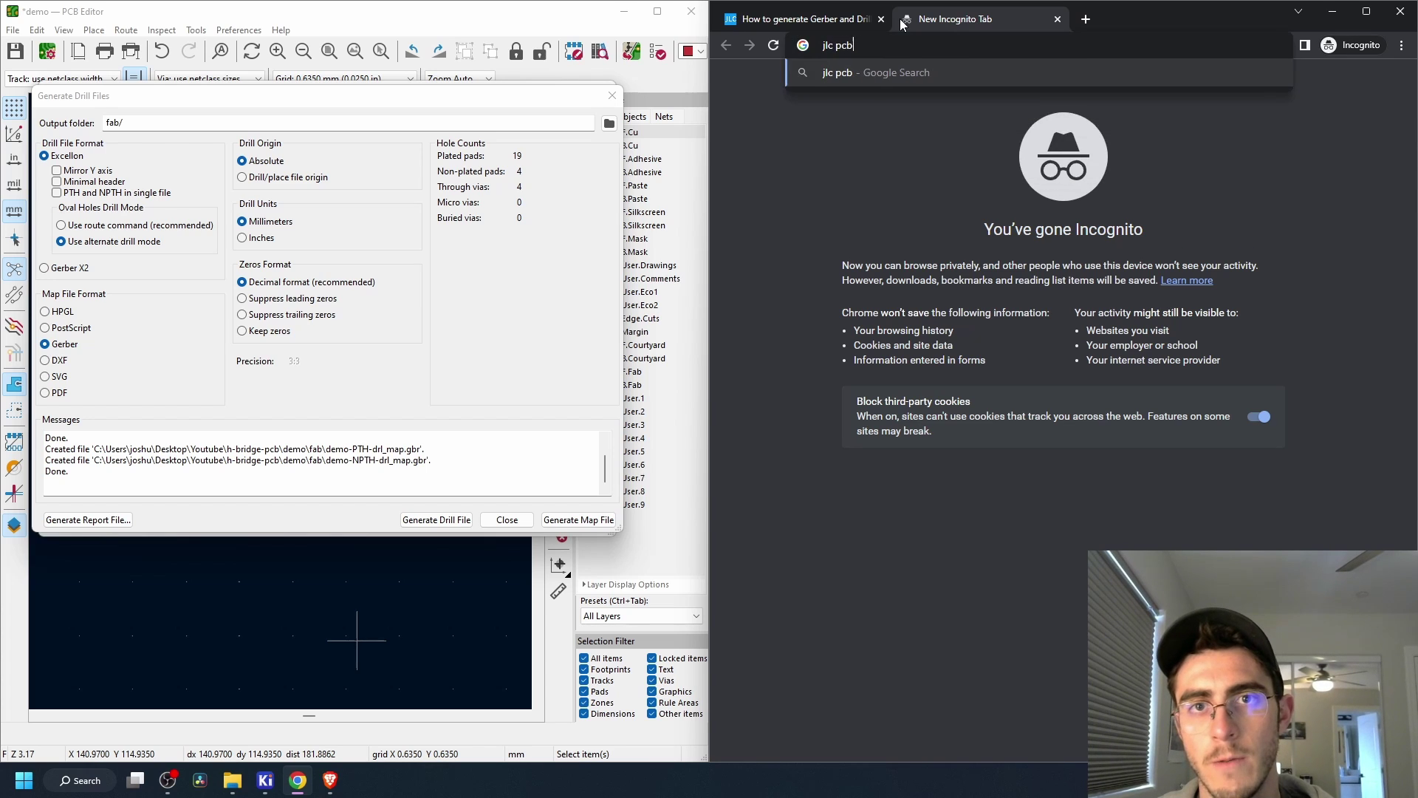
pyautogui.press('Return')
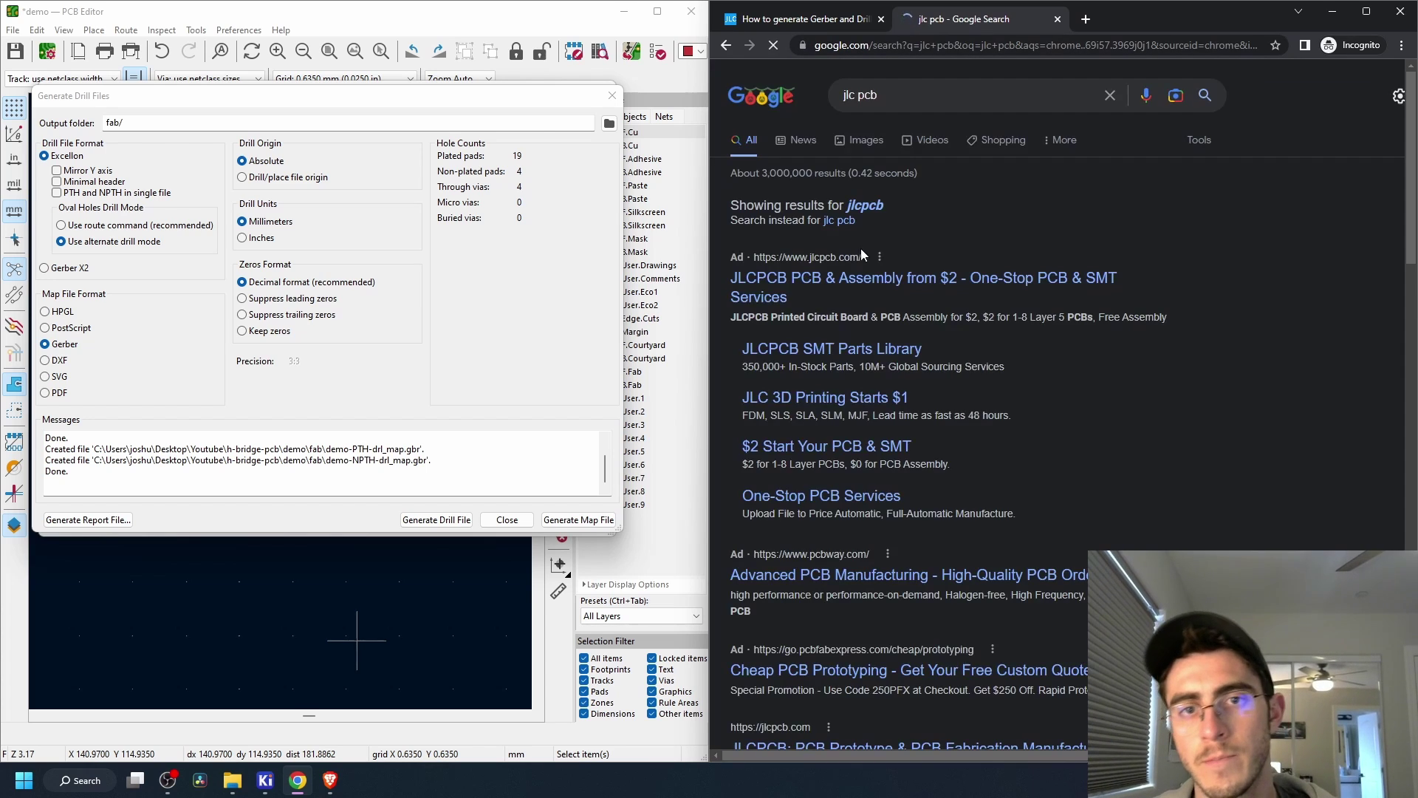
pyautogui.click(870, 280)
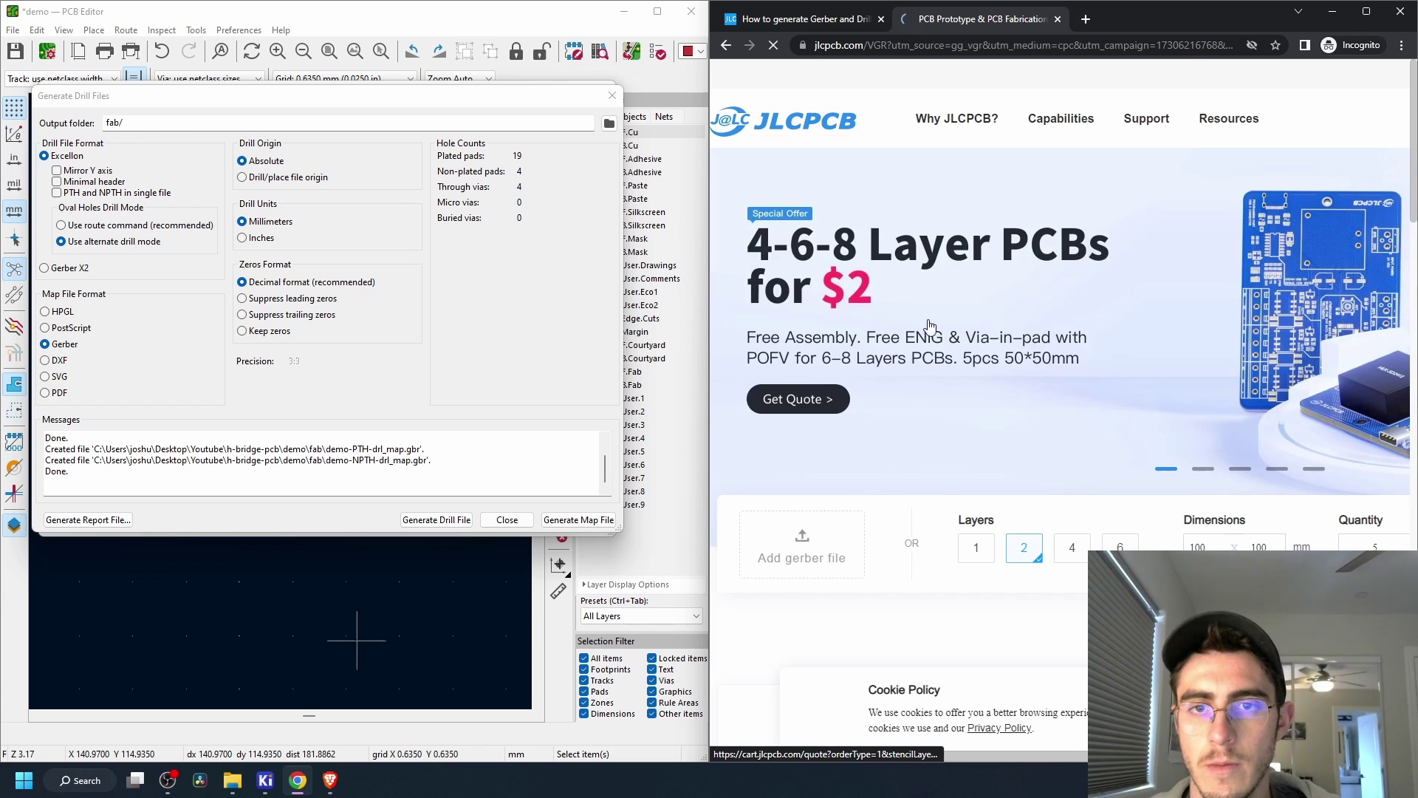
# Upload fab.zip from the demo folder as the Gerber file for a quote
pyautogui.scroll(-2, 977, 316)
pyautogui.scroll(1, 978, 313)
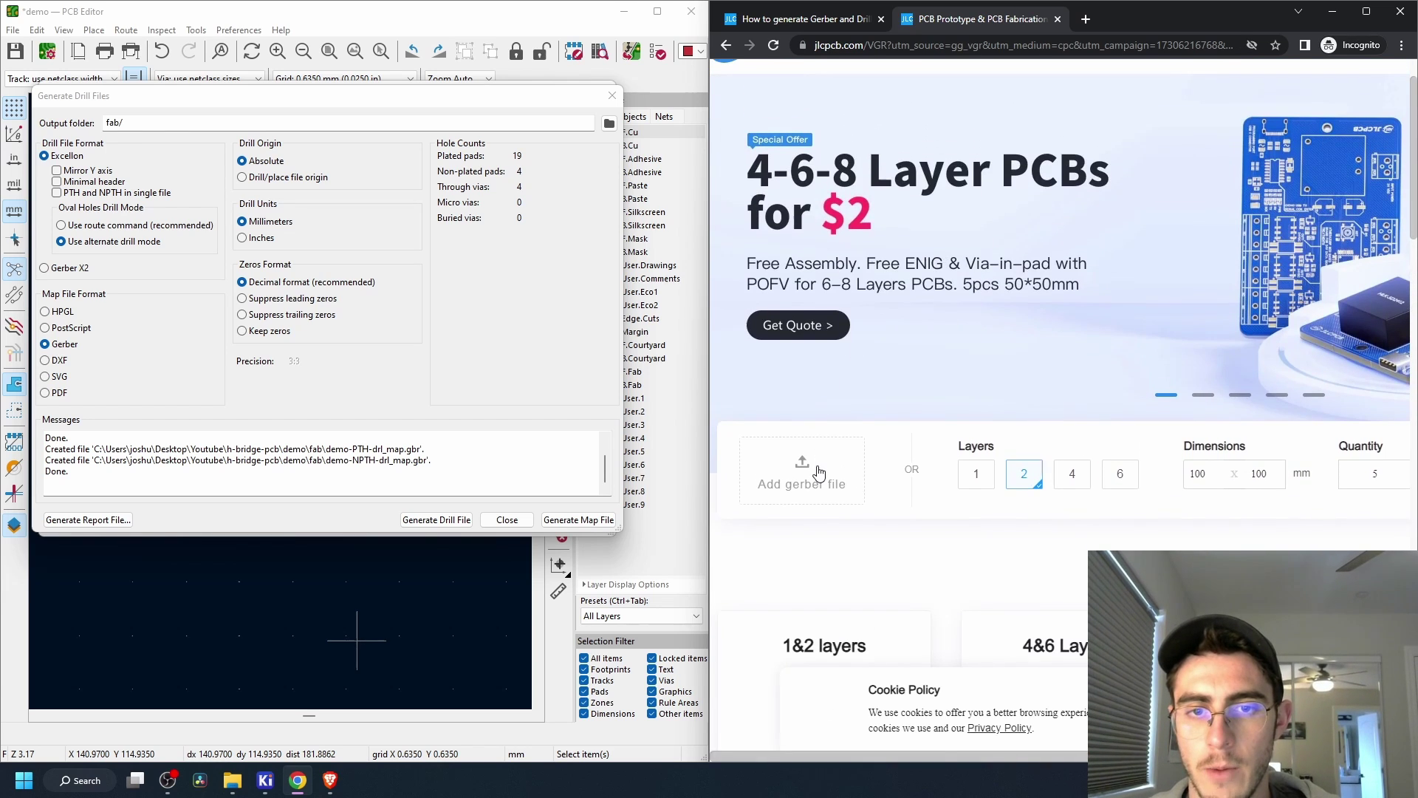
pyautogui.click(805, 469)
pyautogui.click(951, 39)
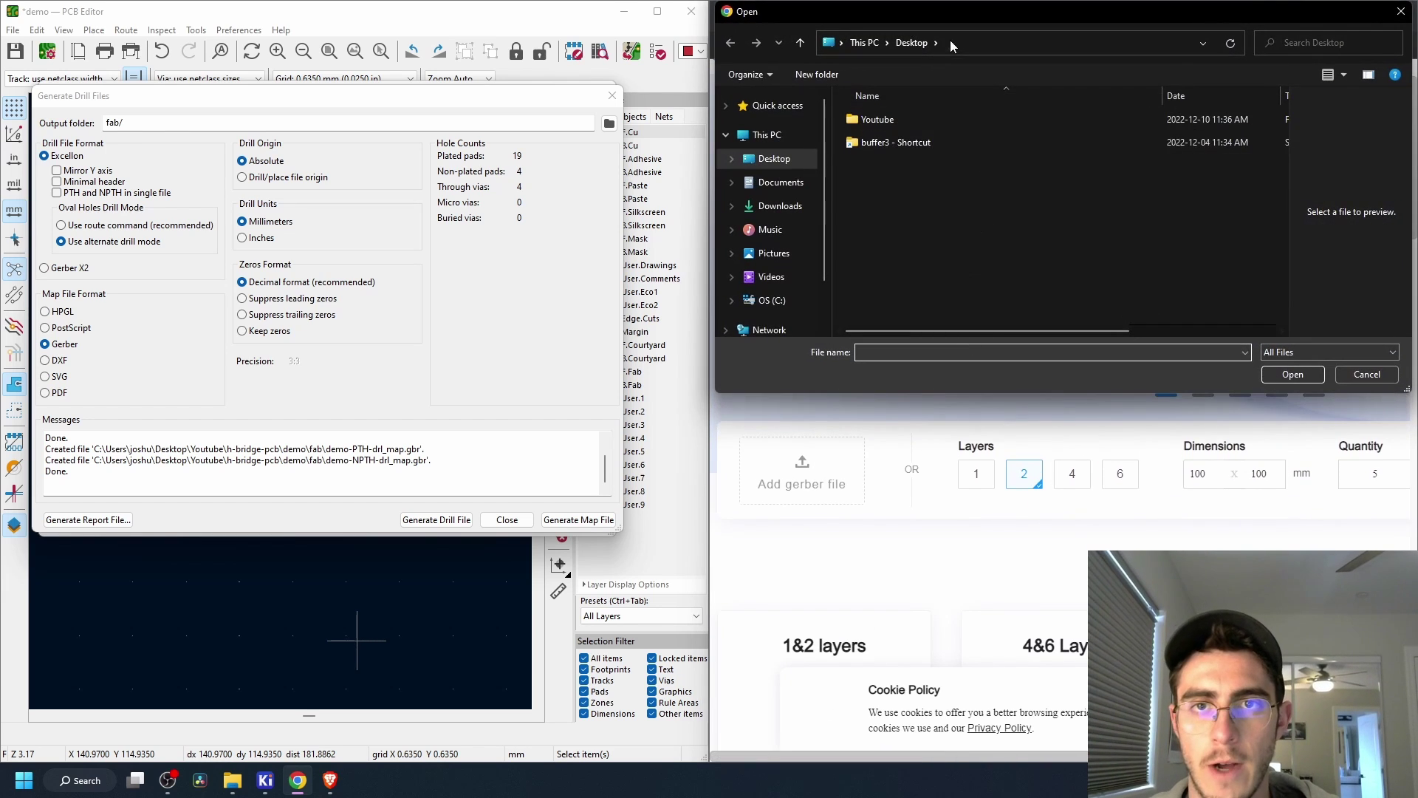
pyautogui.click(813, 150)
pyautogui.doubleClick(924, 291)
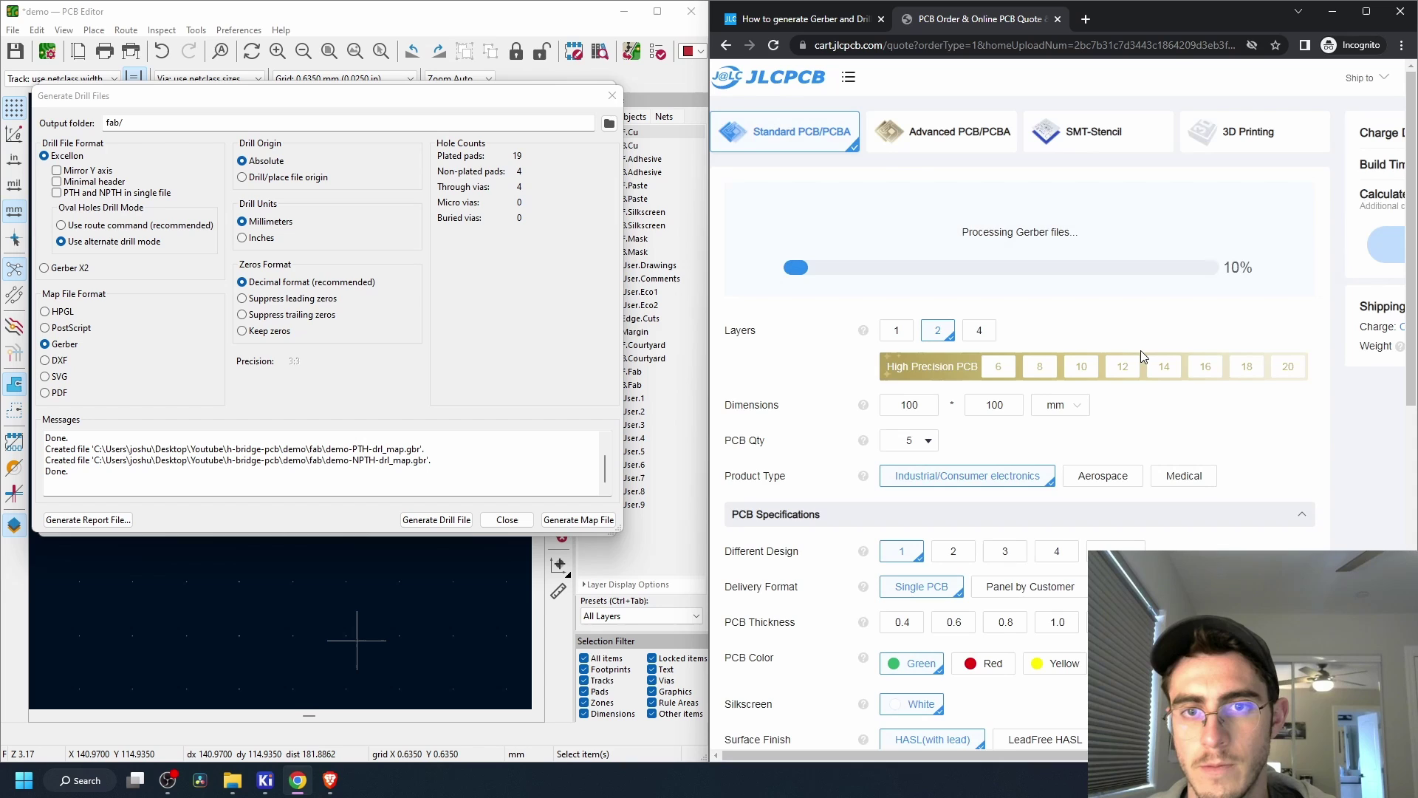
pyautogui.click(1367, 14)
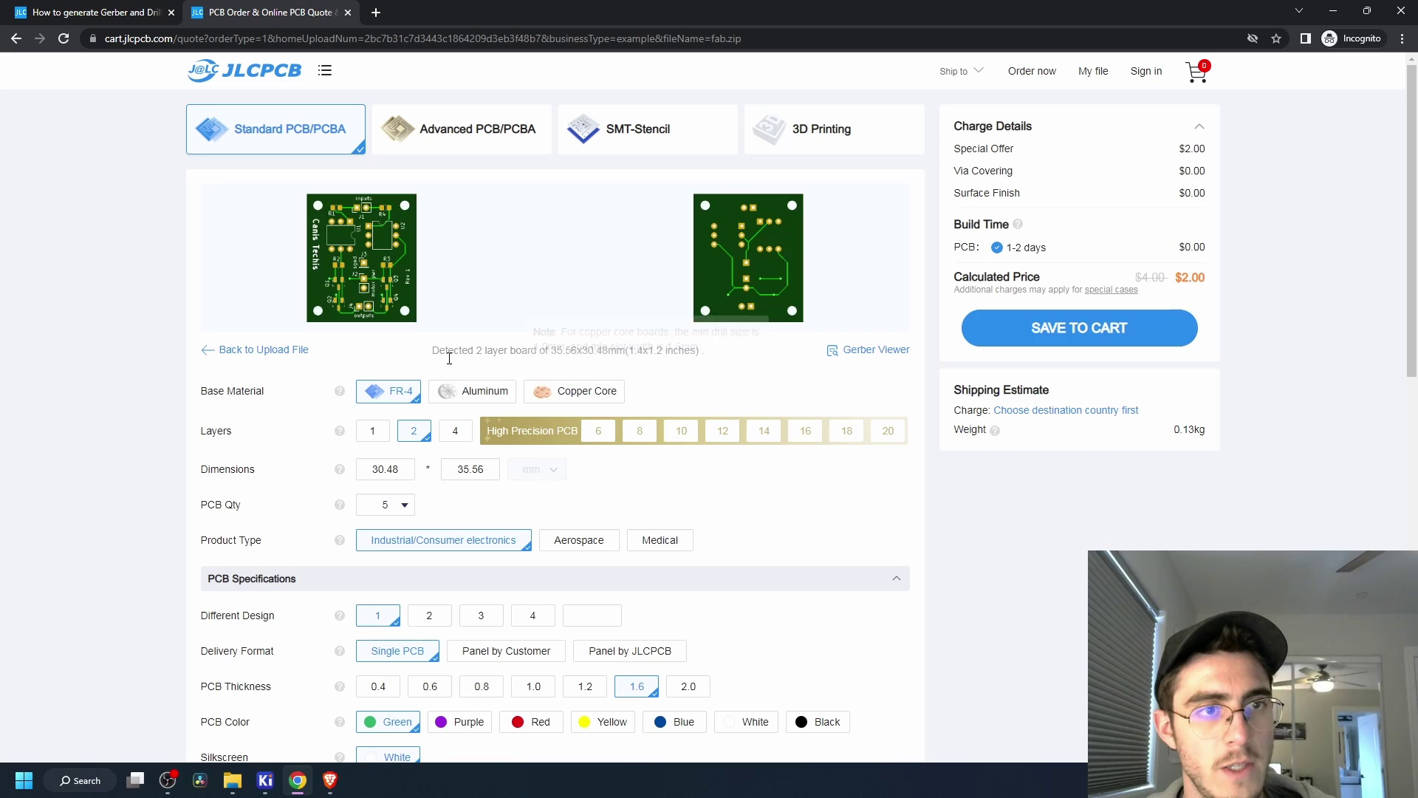
pyautogui.scroll(-2, 484, 348)
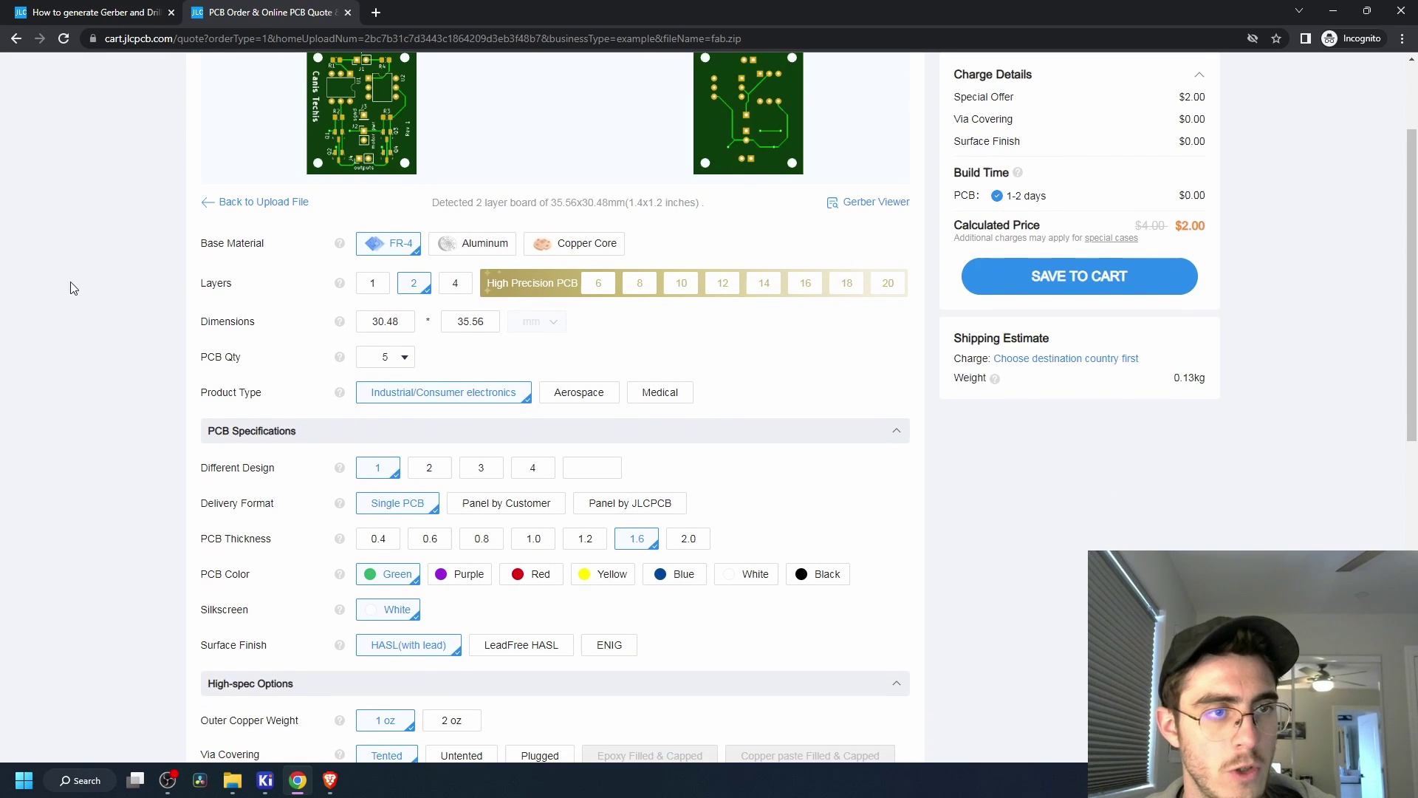
pyautogui.scroll(-3, 172, 318)
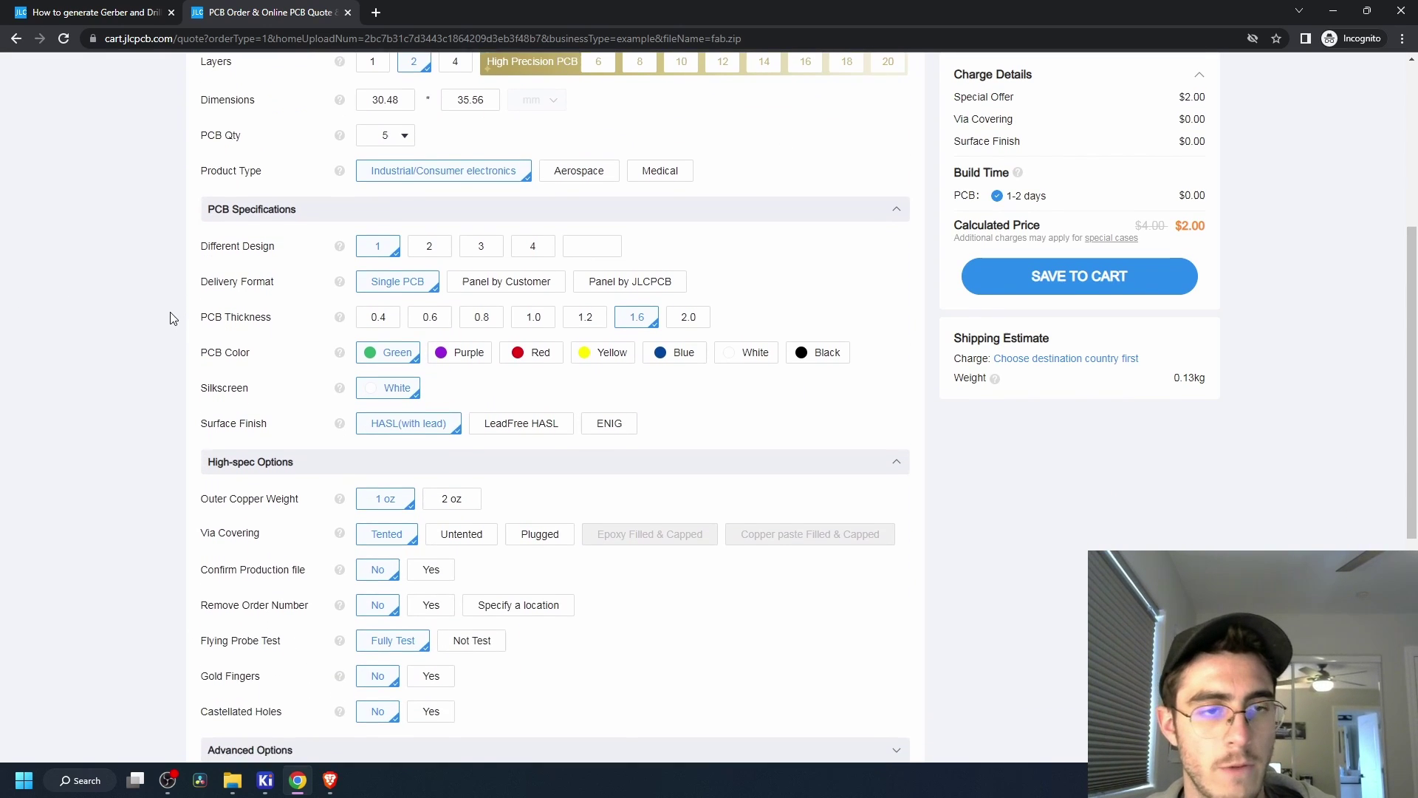
pyautogui.scroll(-6, 172, 318)
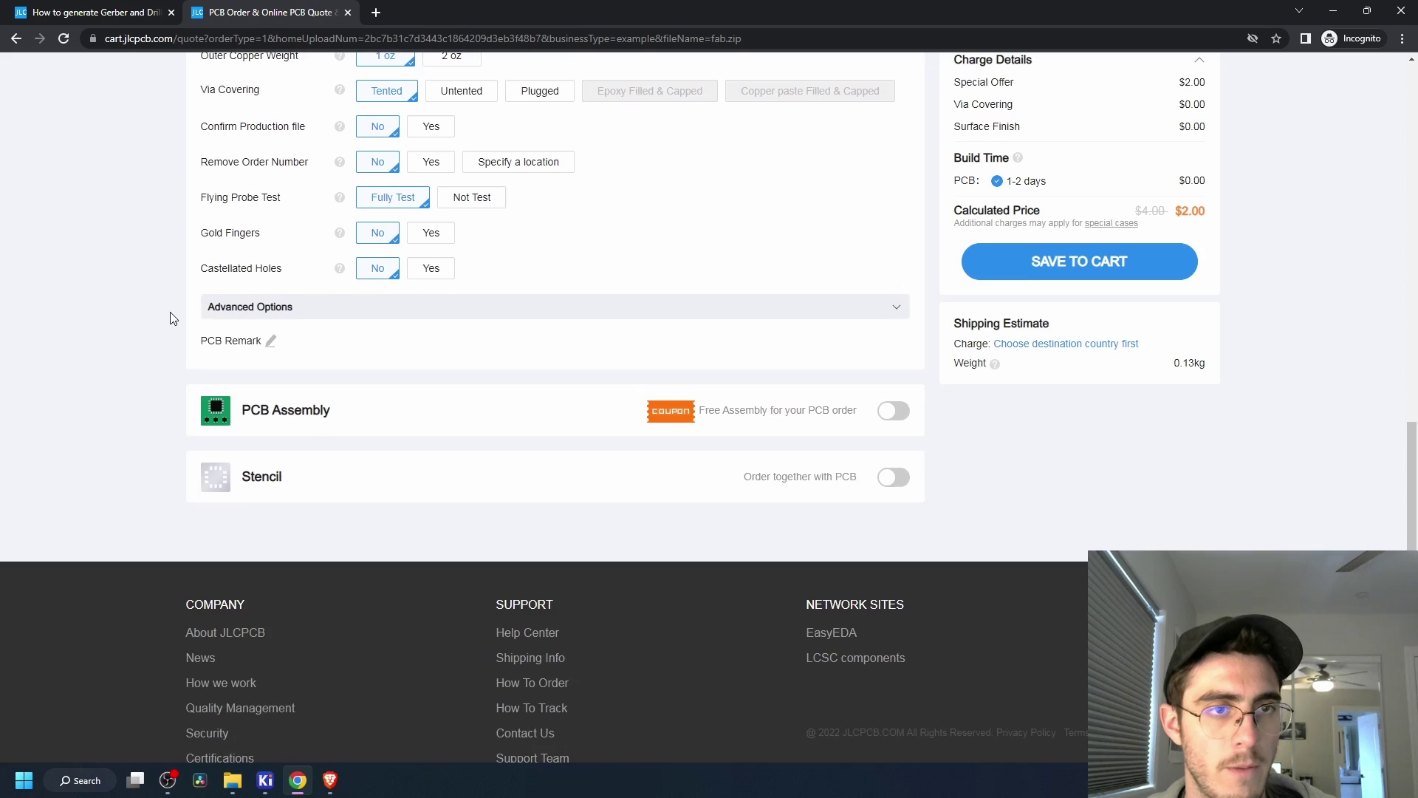
pyautogui.scroll(-1, 172, 318)
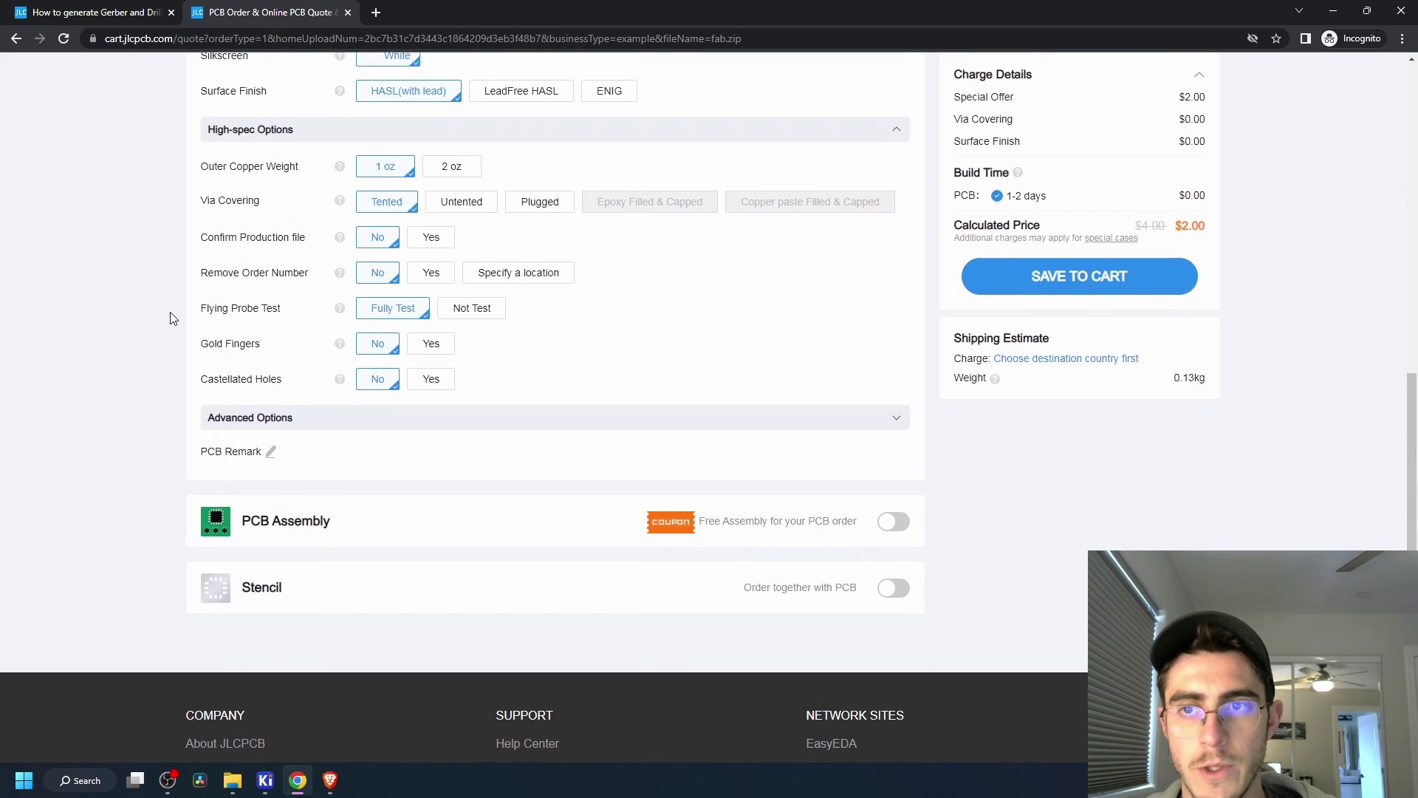
pyautogui.scroll(10, 172, 318)
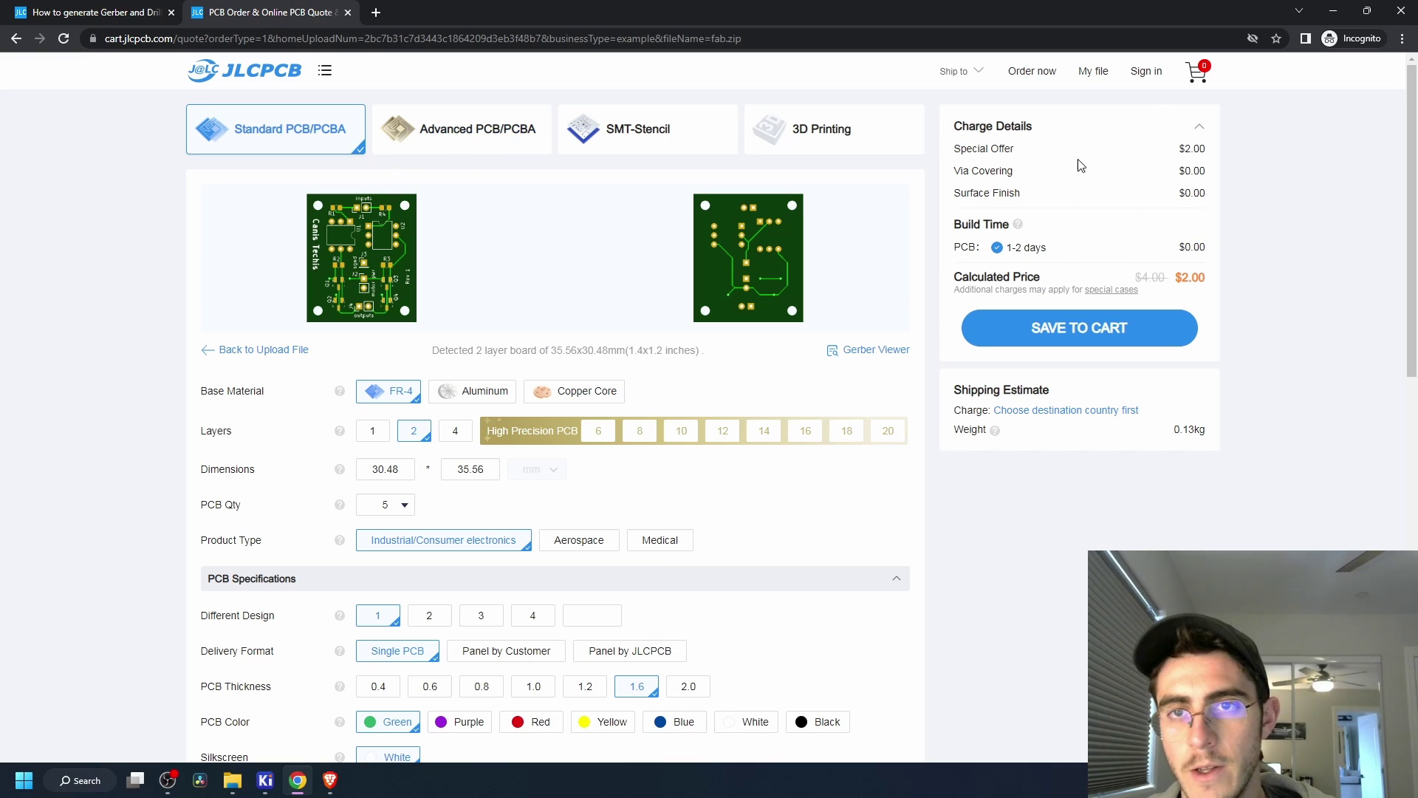
pyautogui.moveTo(1180, 275); pyautogui.dragTo(1136, 277)
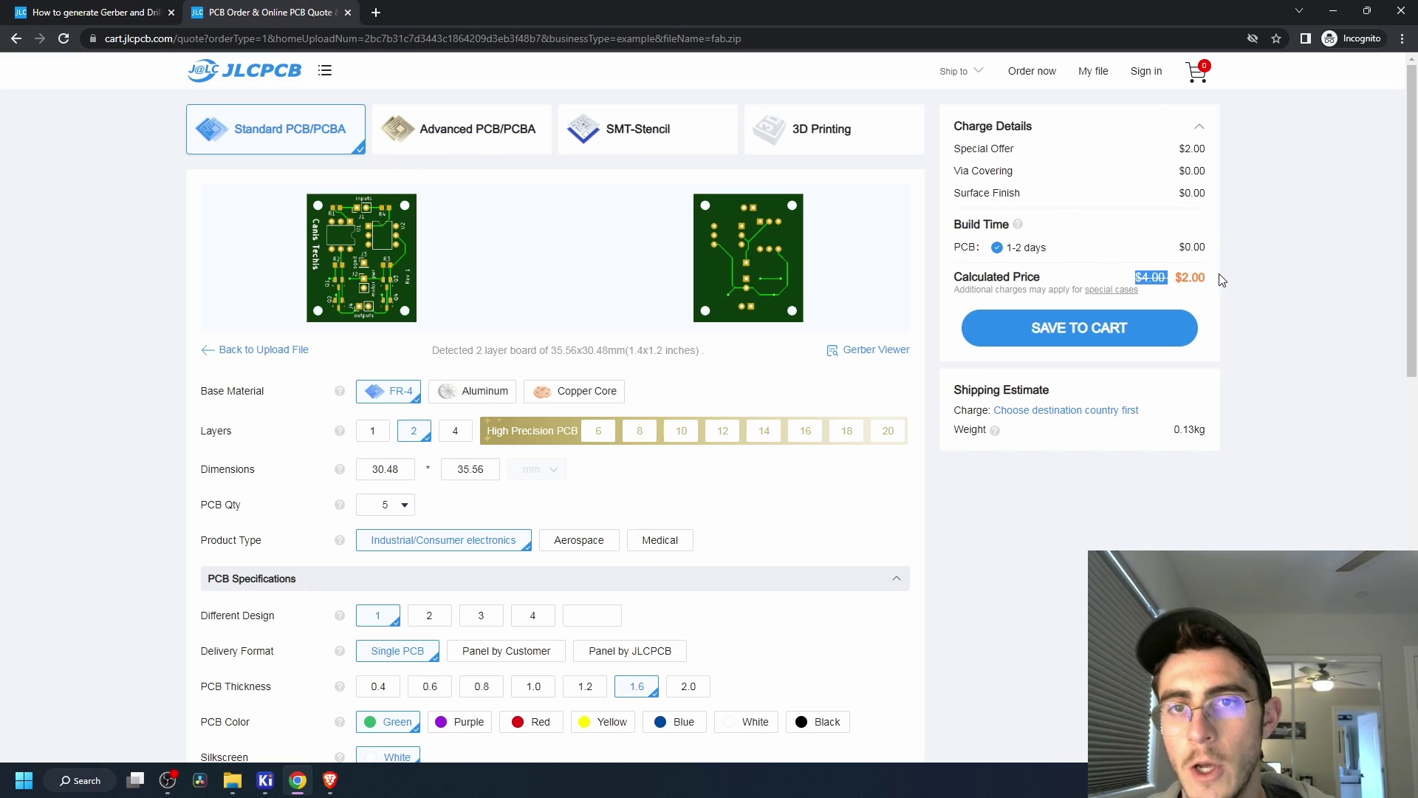
pyautogui.scroll(-1, 1314, 305)
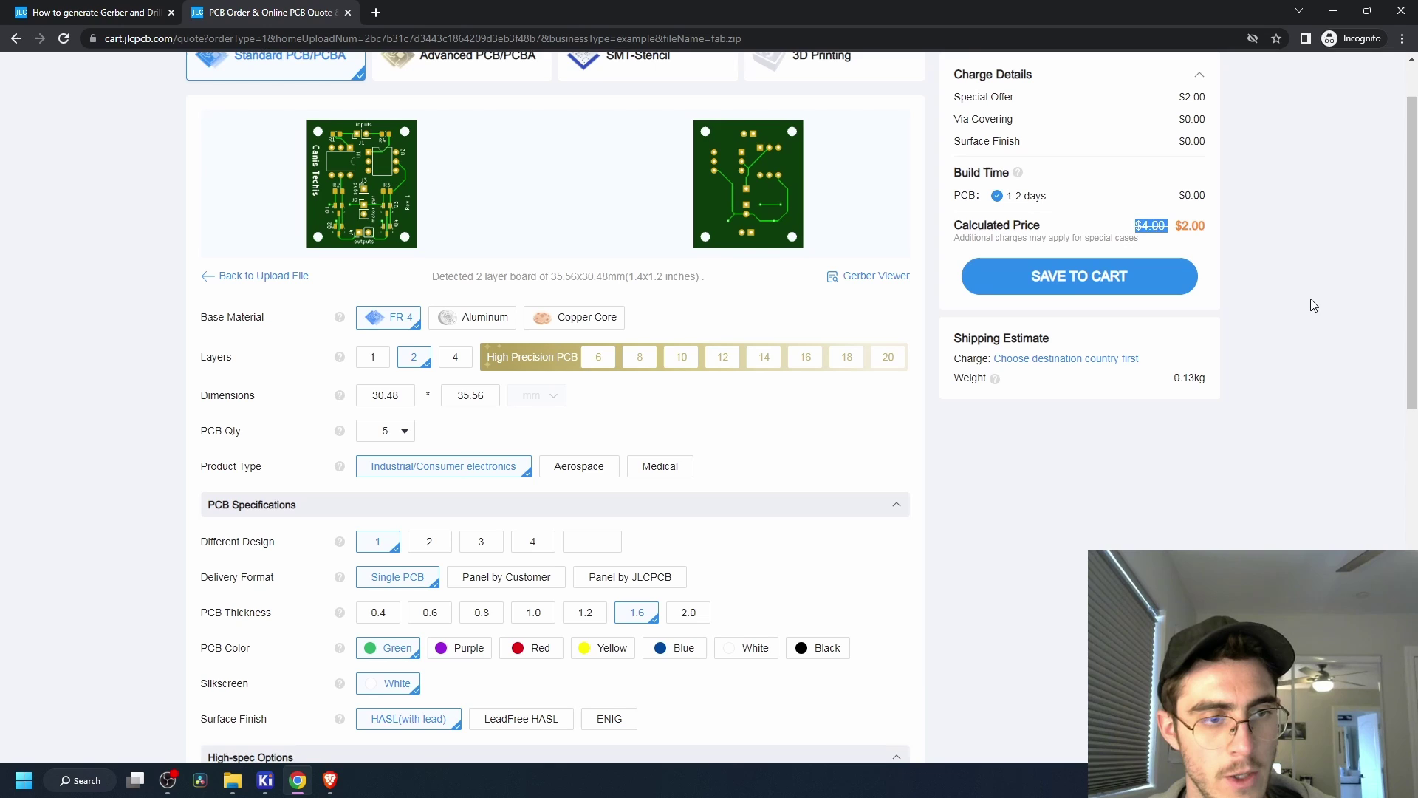
pyautogui.scroll(-8, 1314, 305)
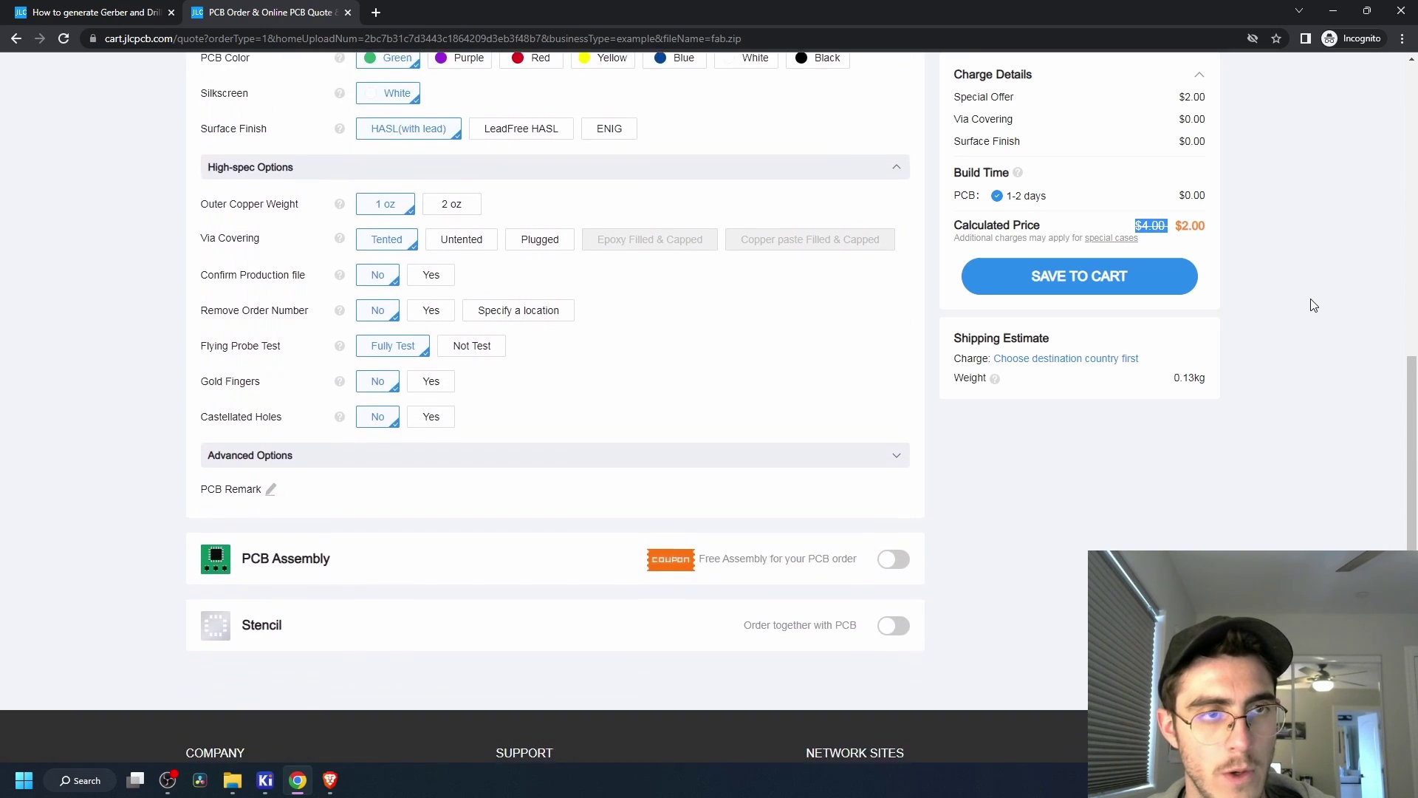
pyautogui.scroll(4, 1314, 305)
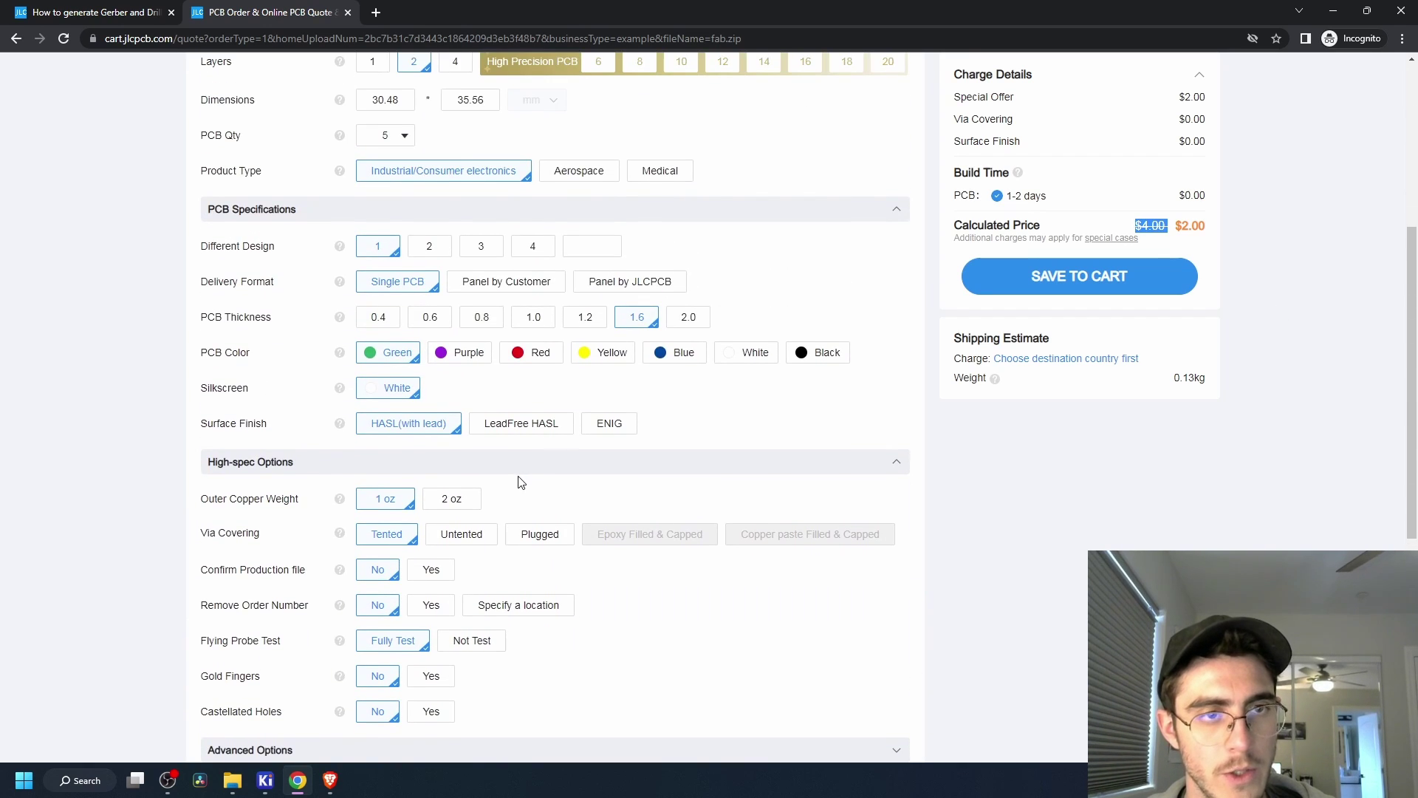
pyautogui.scroll(5, 768, 481)
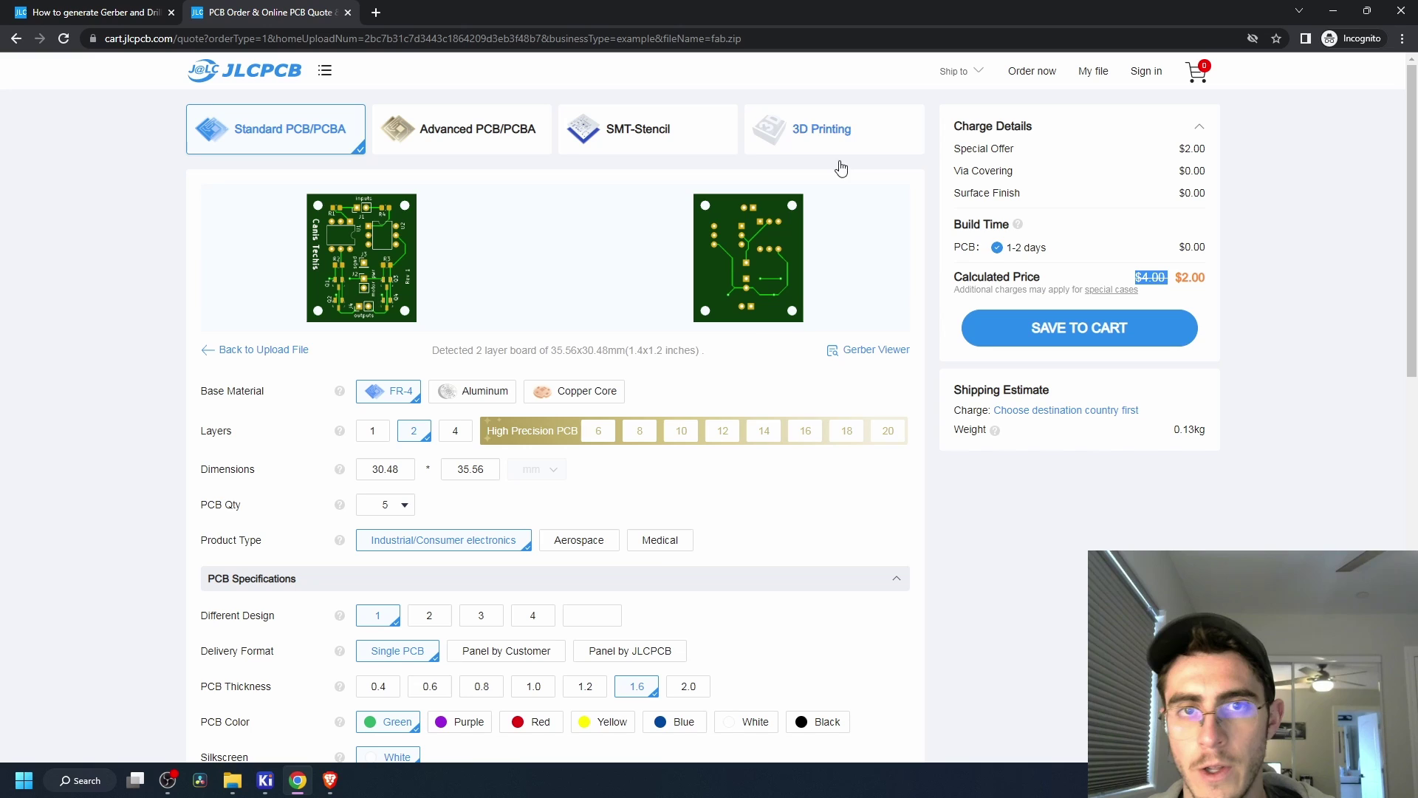
pyautogui.doubleClick(466, 350)
pyautogui.moveTo(487, 347); pyautogui.dragTo(702, 365)
pyautogui.click(702, 365)
pyautogui.moveTo(323, 430)
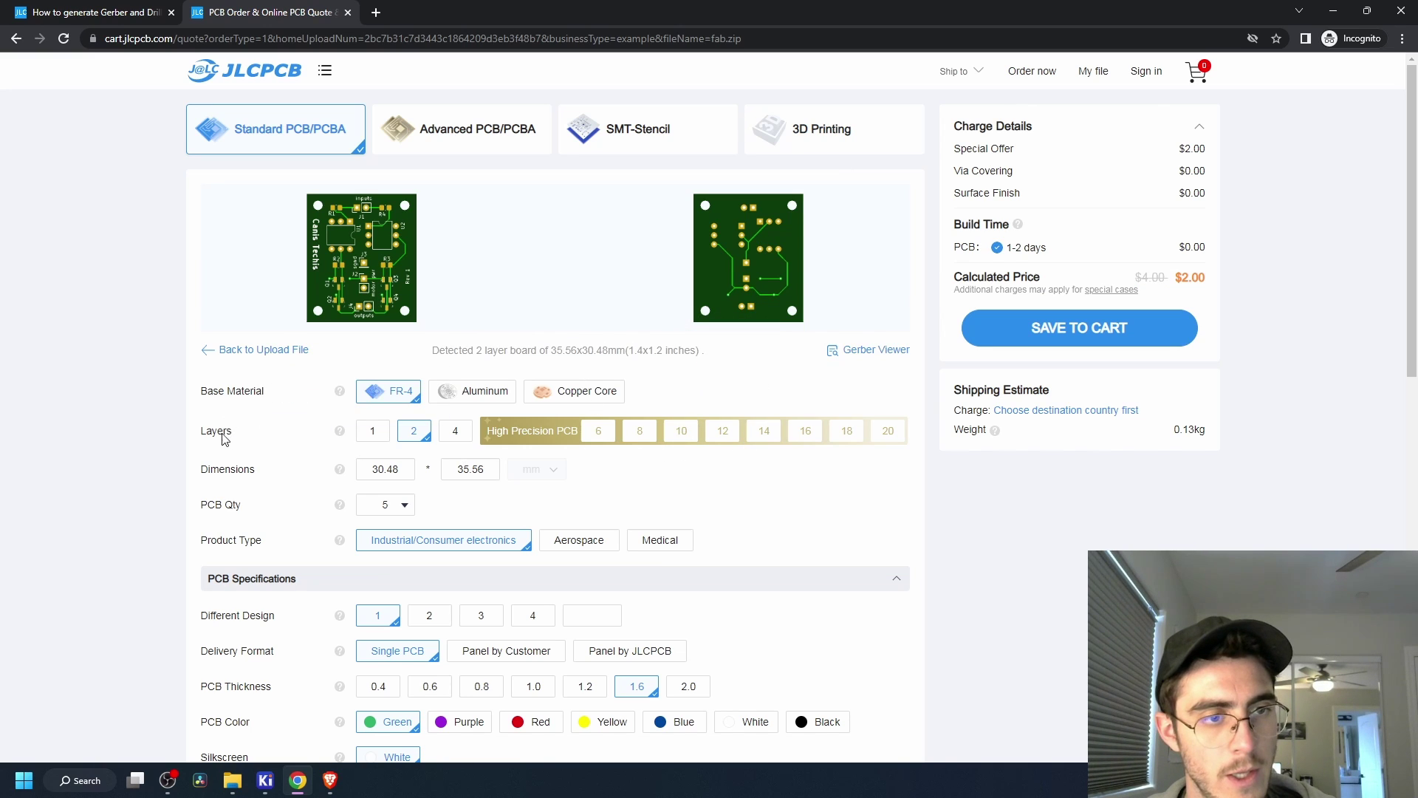
pyautogui.scroll(-2, 237, 490)
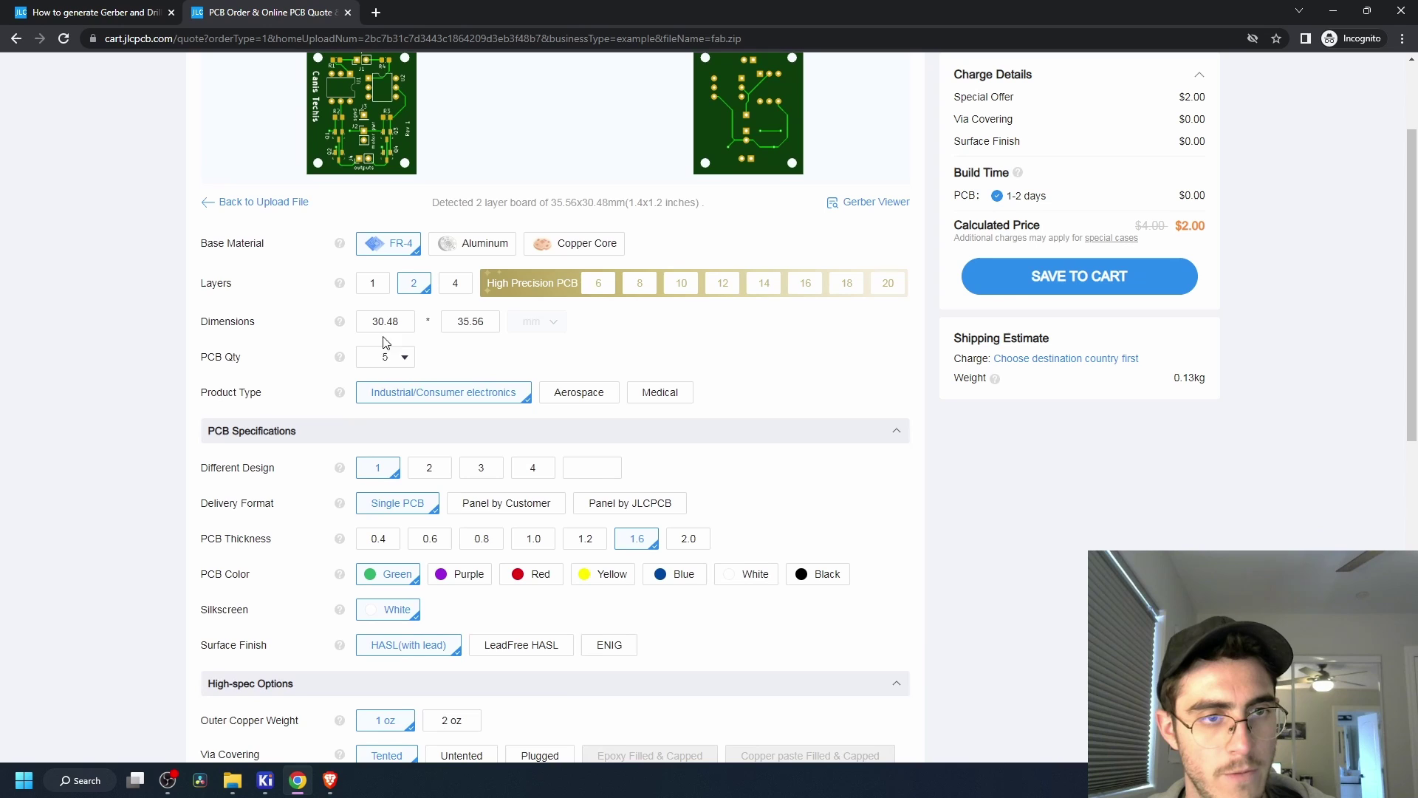
pyautogui.scroll(-2, 272, 434)
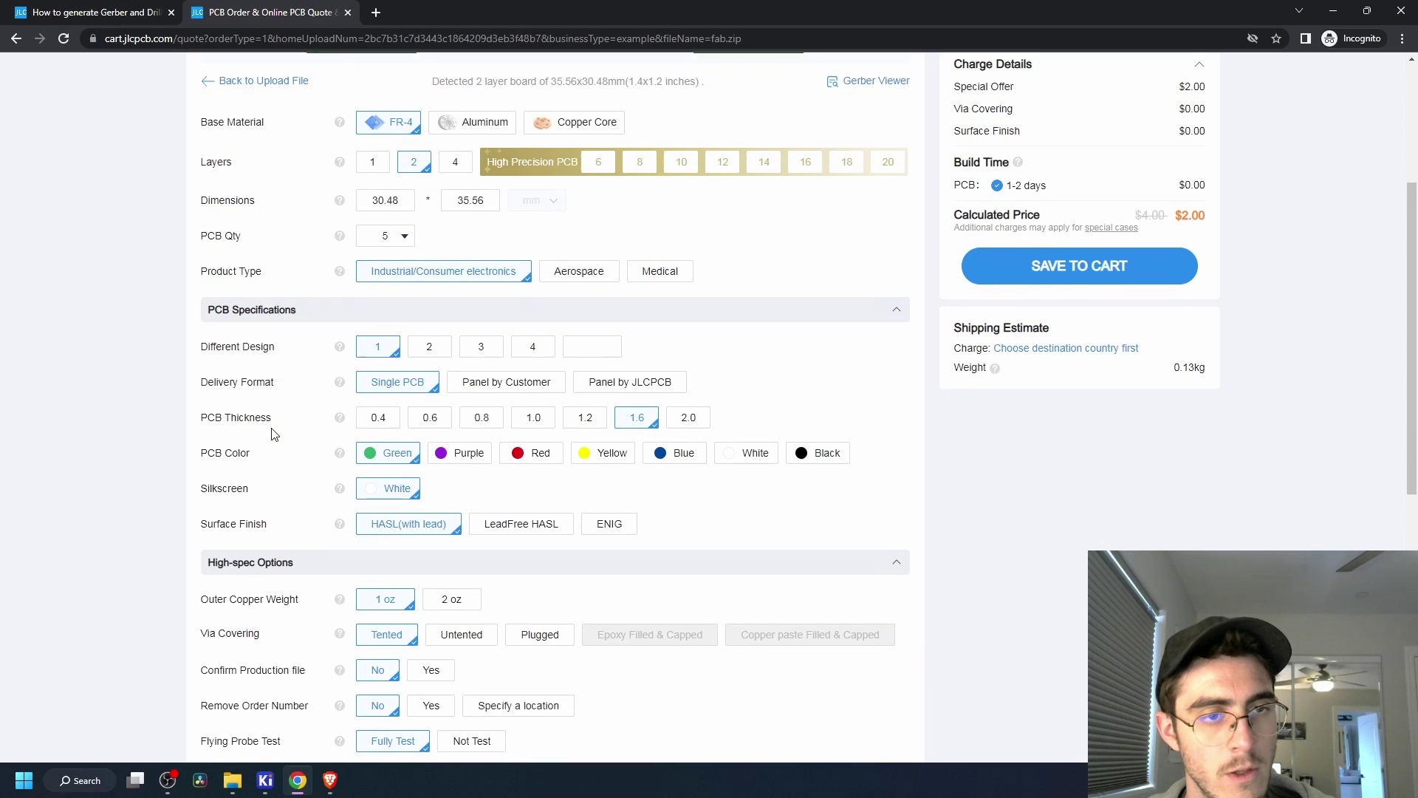
pyautogui.scroll(-1, 272, 434)
pyautogui.scroll(3, 274, 436)
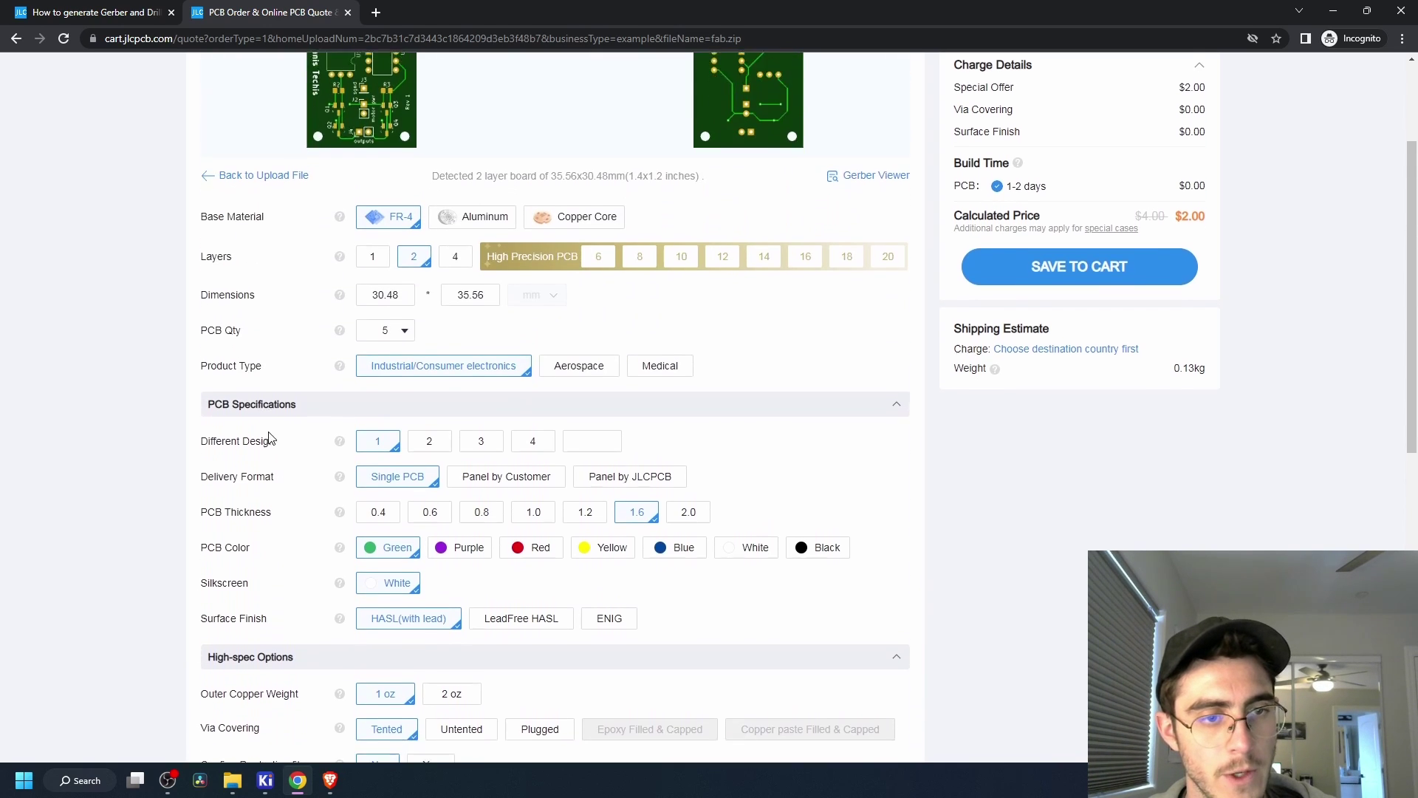
pyautogui.scroll(-4, 273, 436)
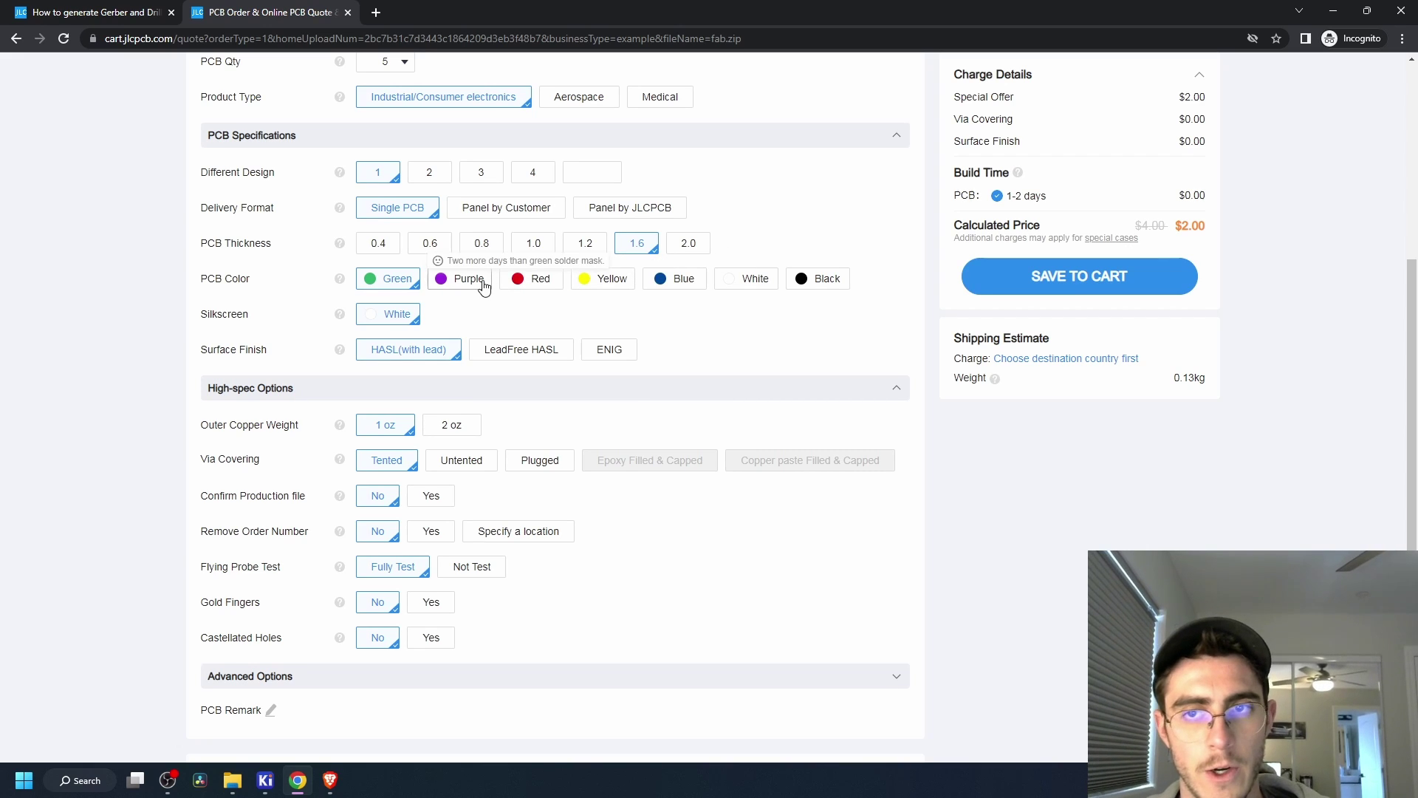
pyautogui.scroll(-3, 125, 277)
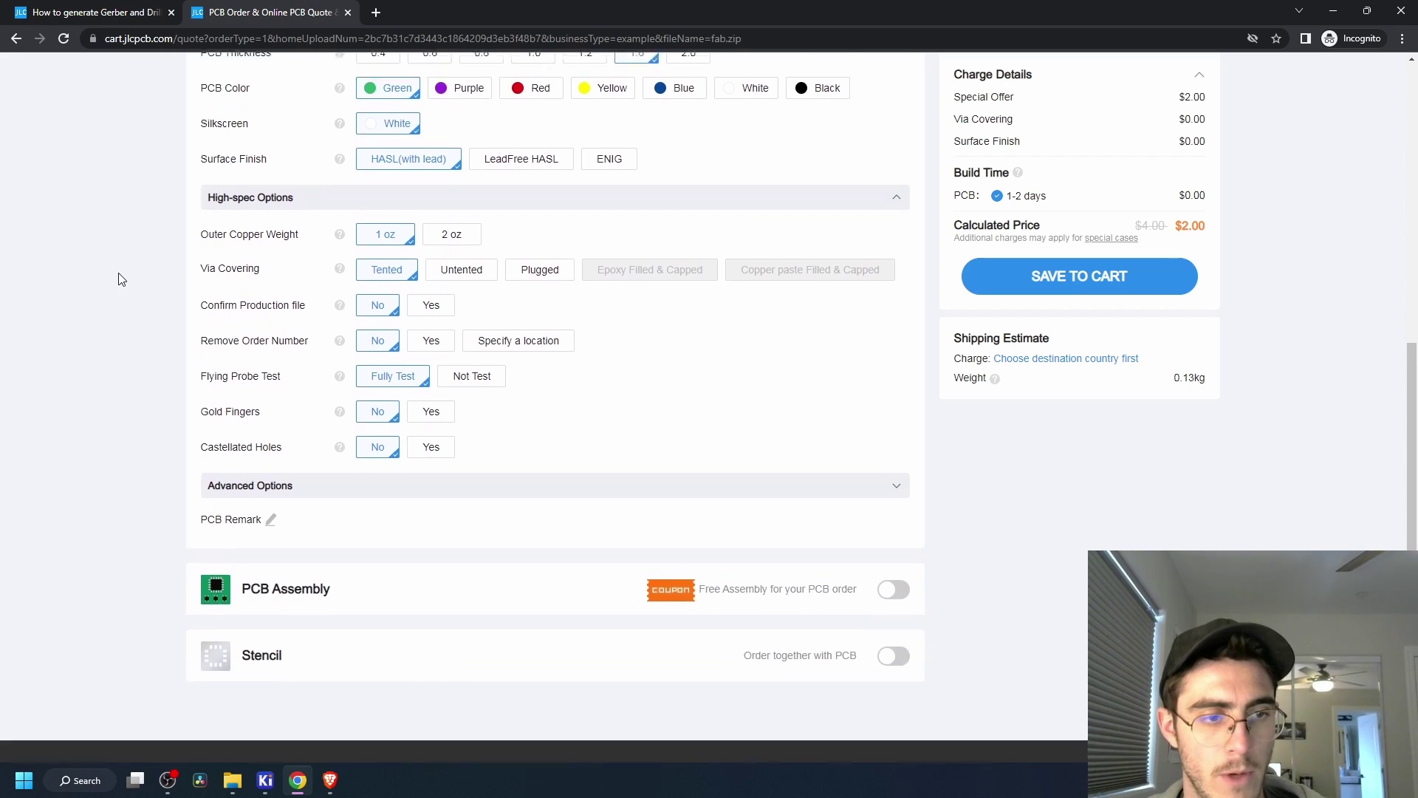
pyautogui.scroll(9, 119, 279)
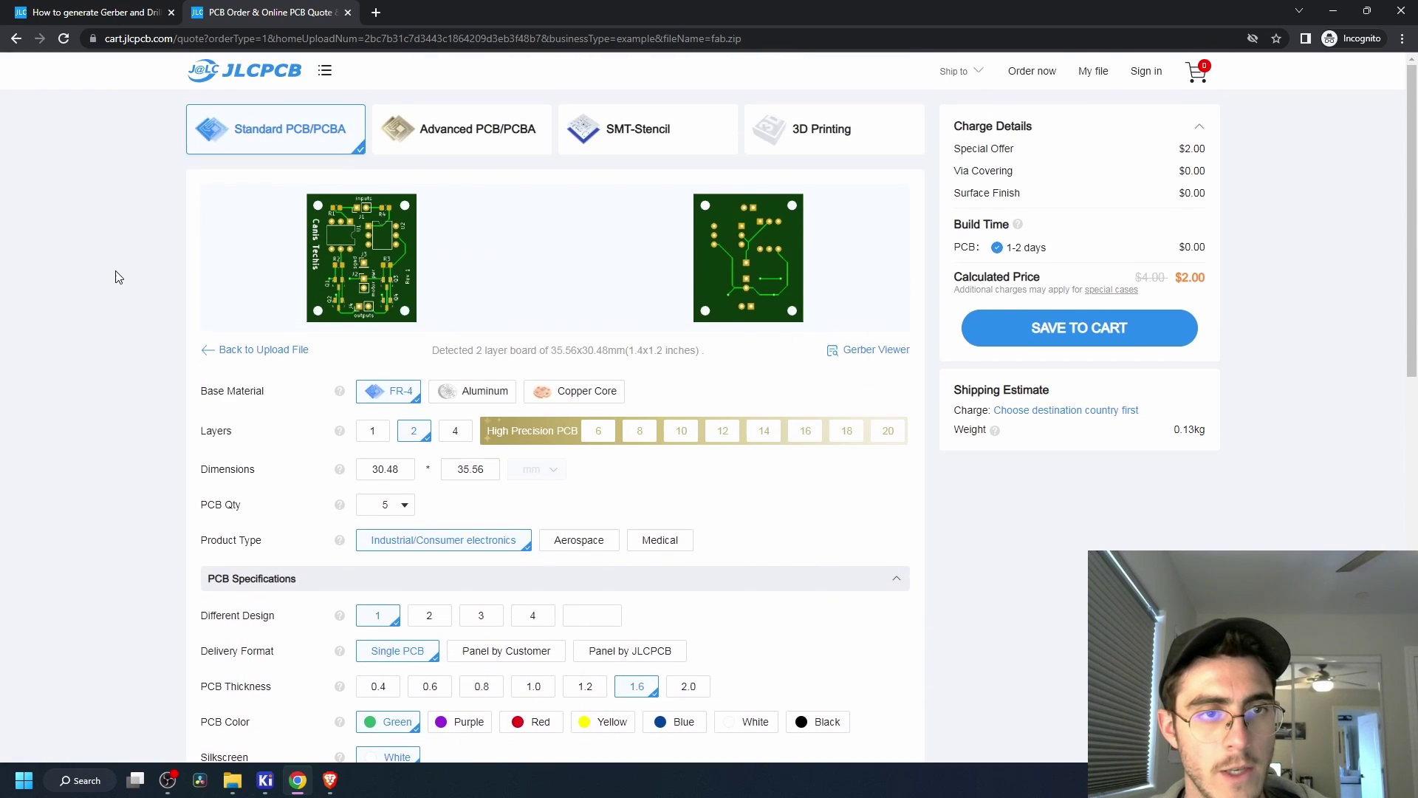
pyautogui.scroll(-11, 118, 278)
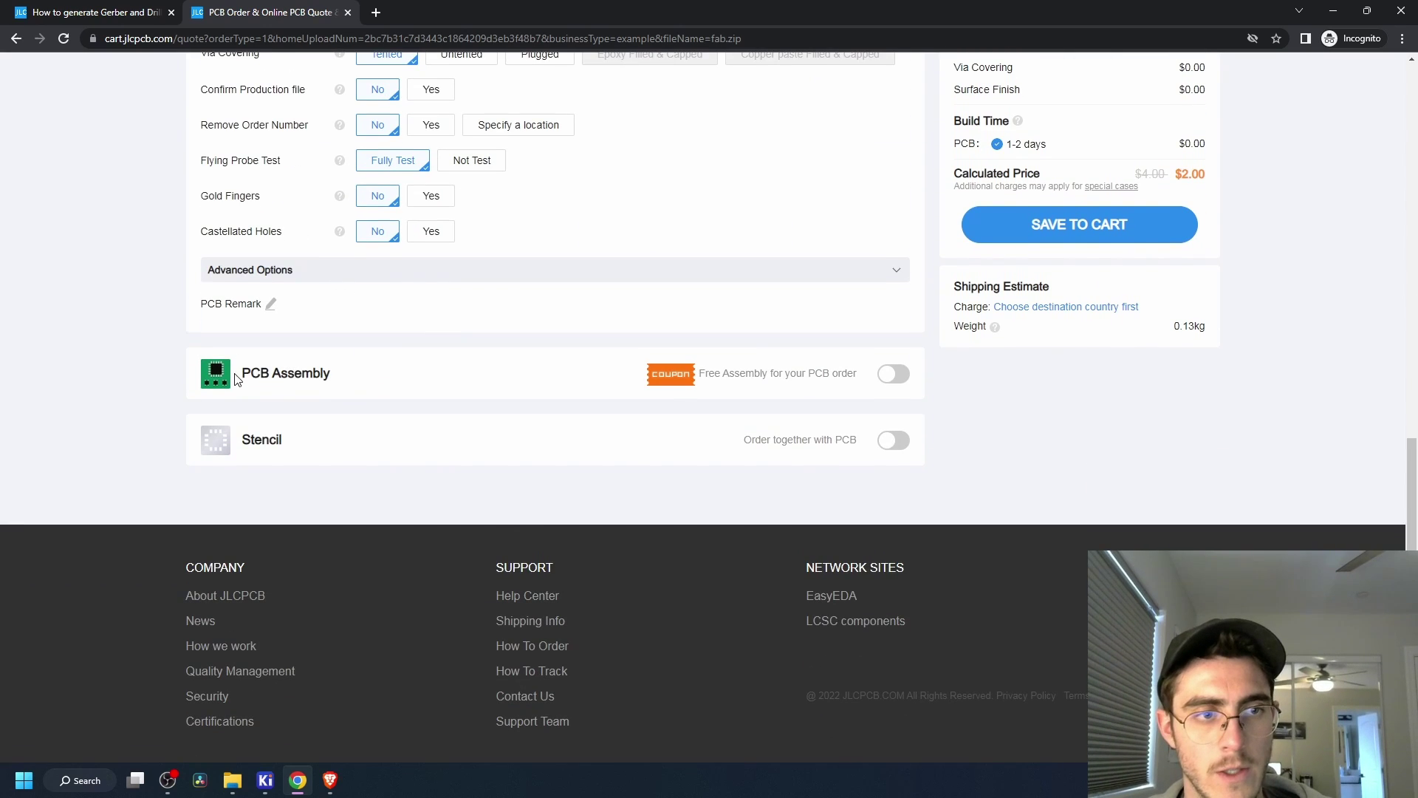
pyautogui.moveTo(244, 373); pyautogui.dragTo(341, 392)
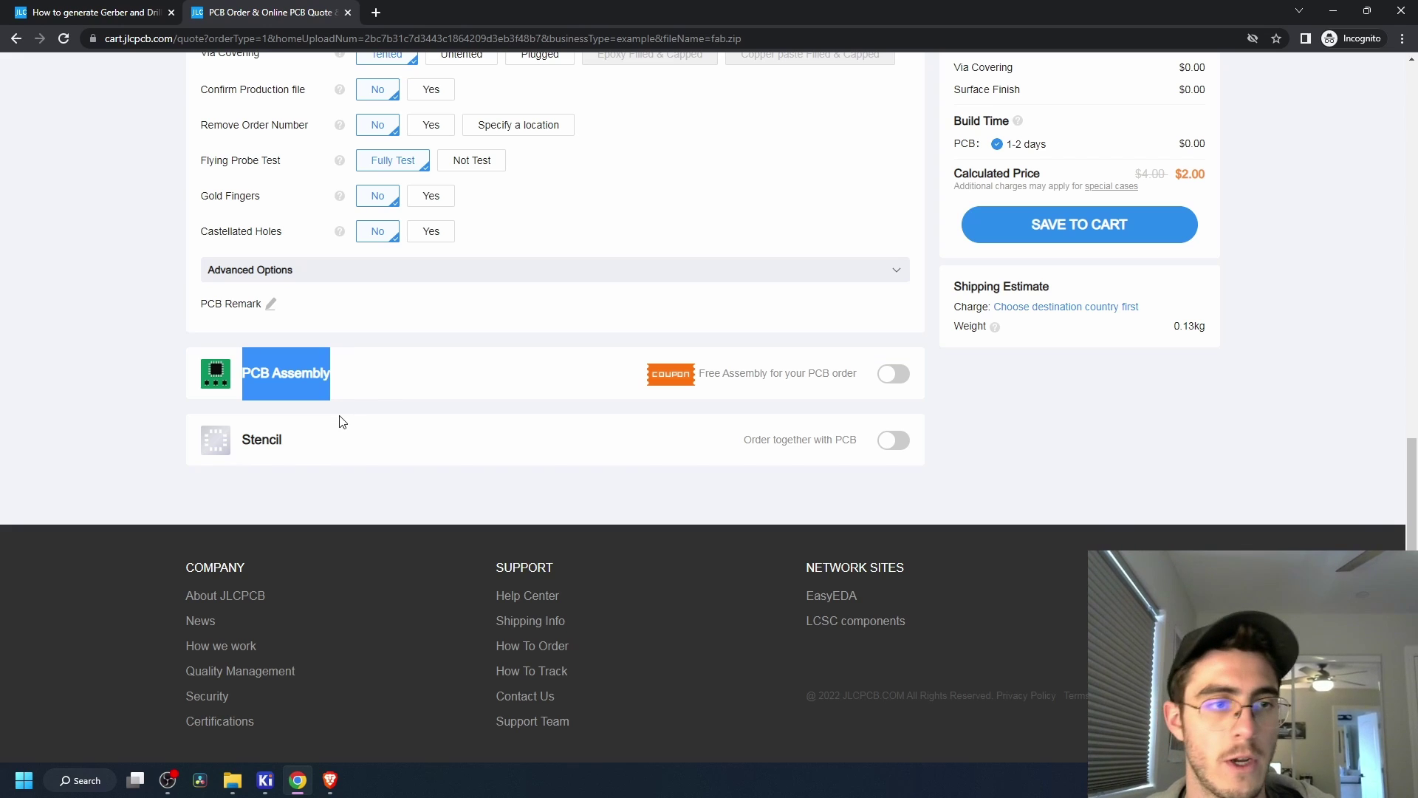
pyautogui.click(99, 295)
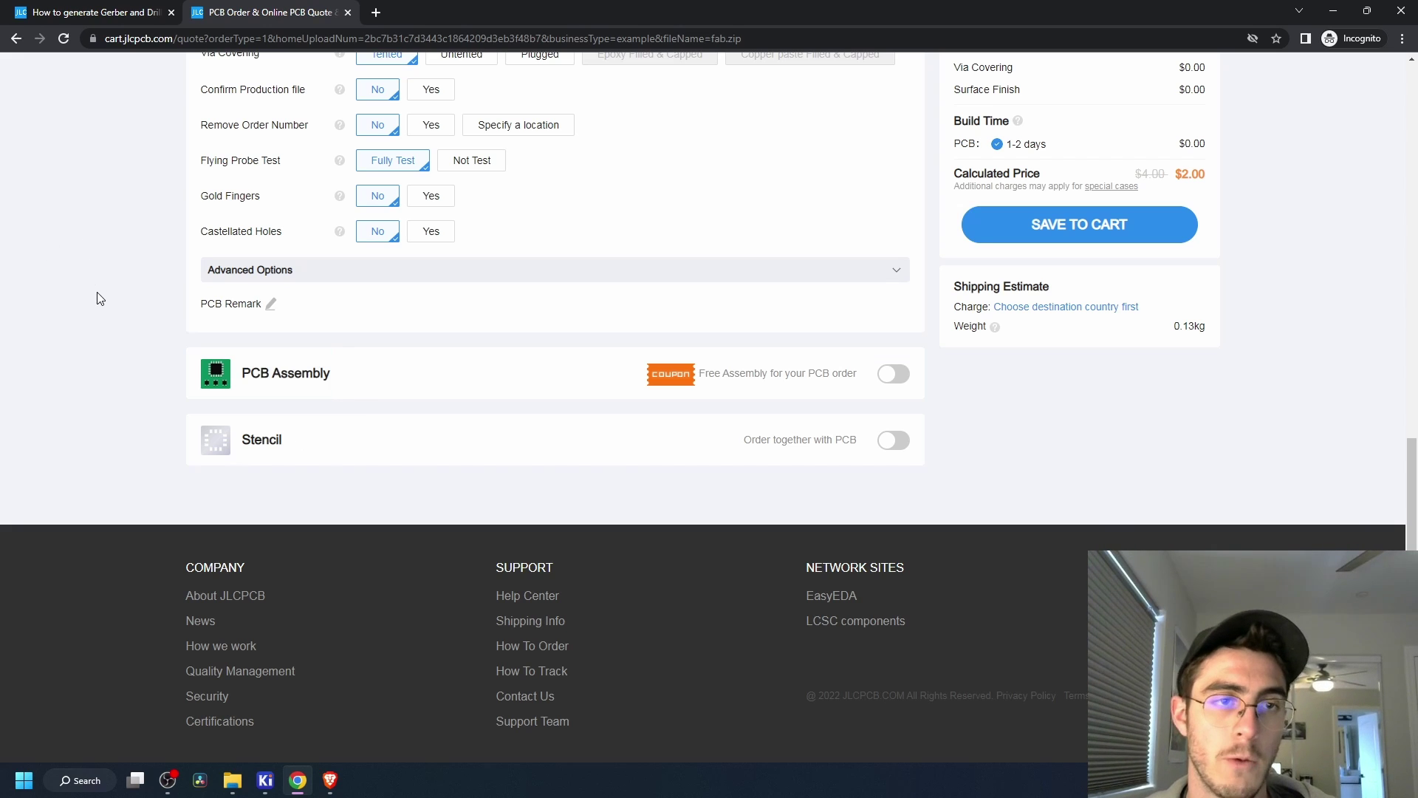
pyautogui.scroll(2, 108, 282)
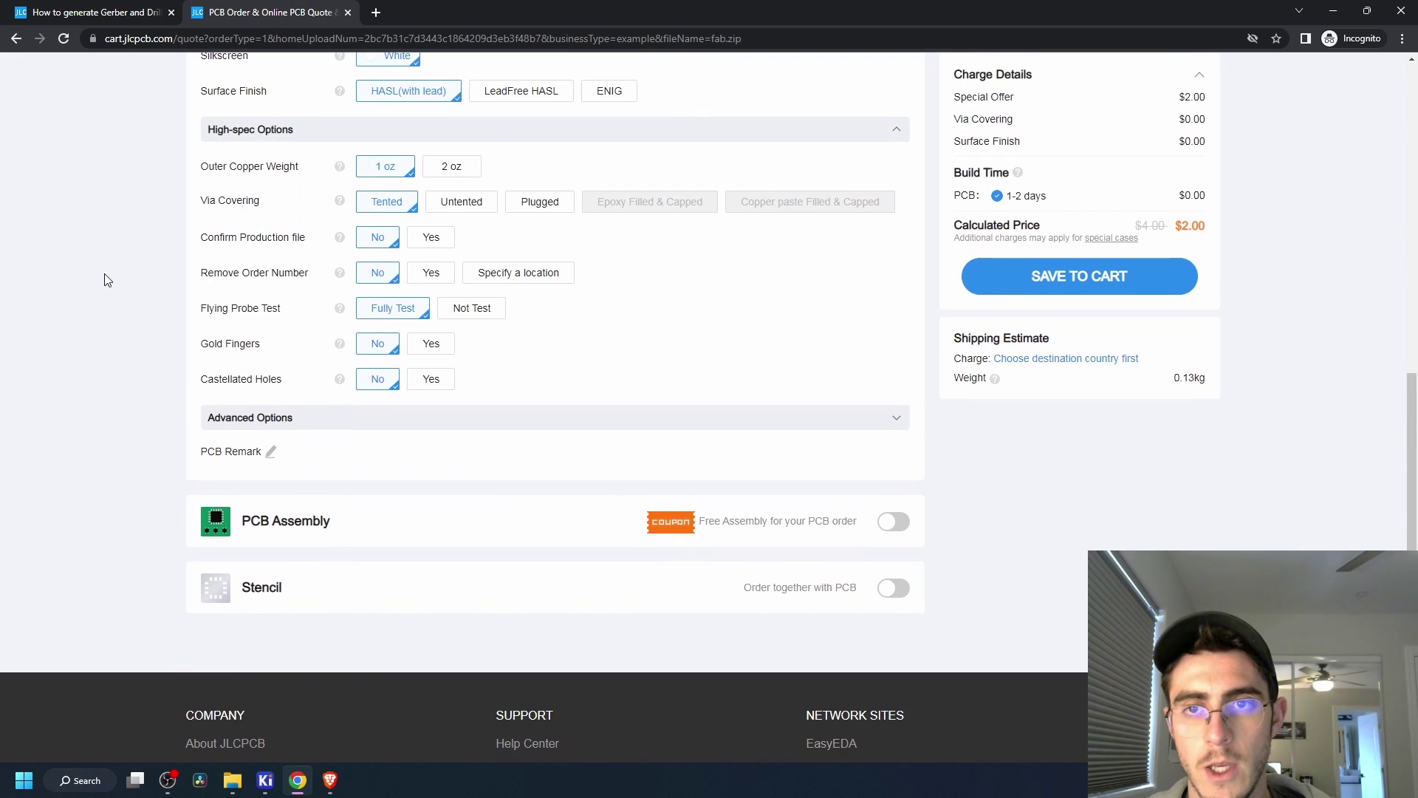
pyautogui.scroll(10, 108, 282)
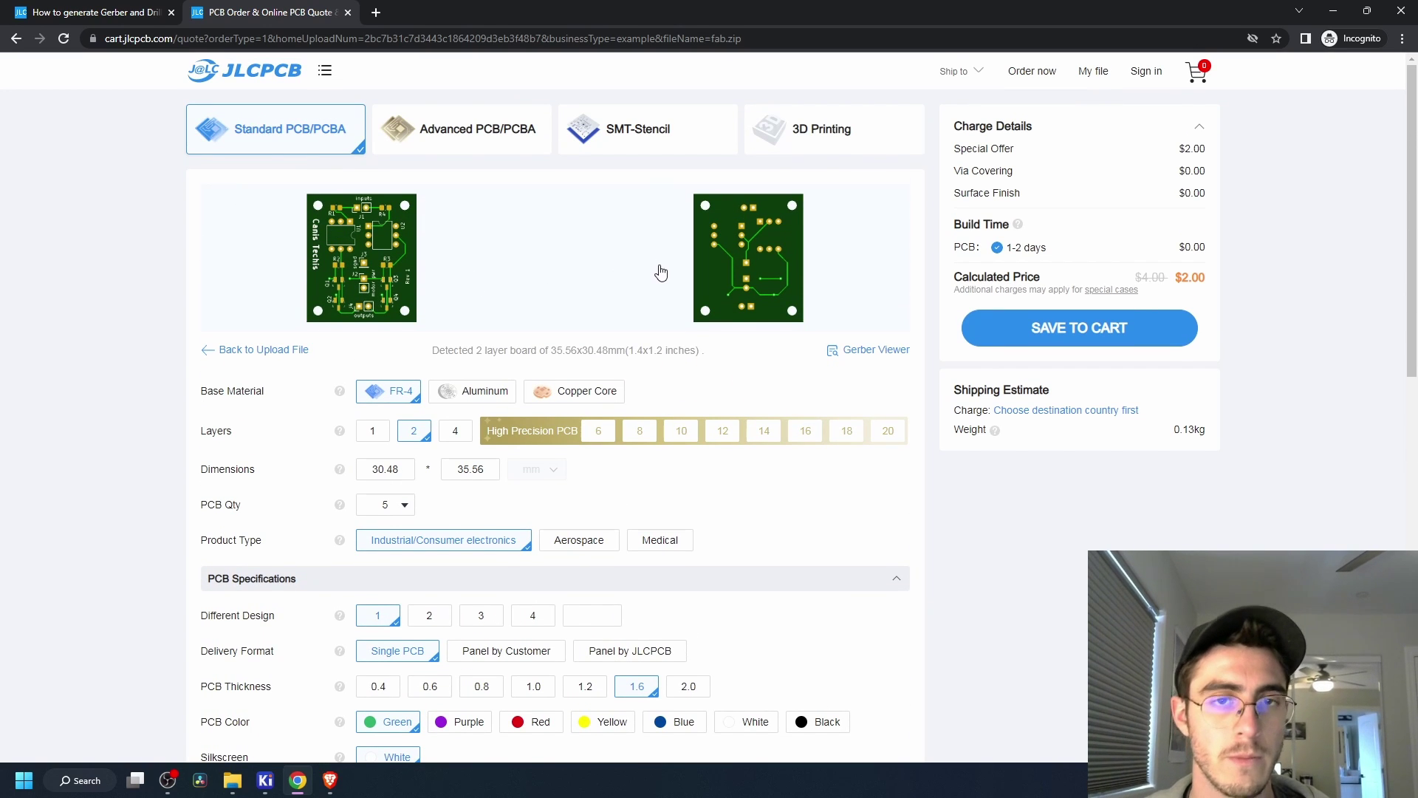
pyautogui.scroll(-3, 201, 307)
pyautogui.scroll(-5, 198, 307)
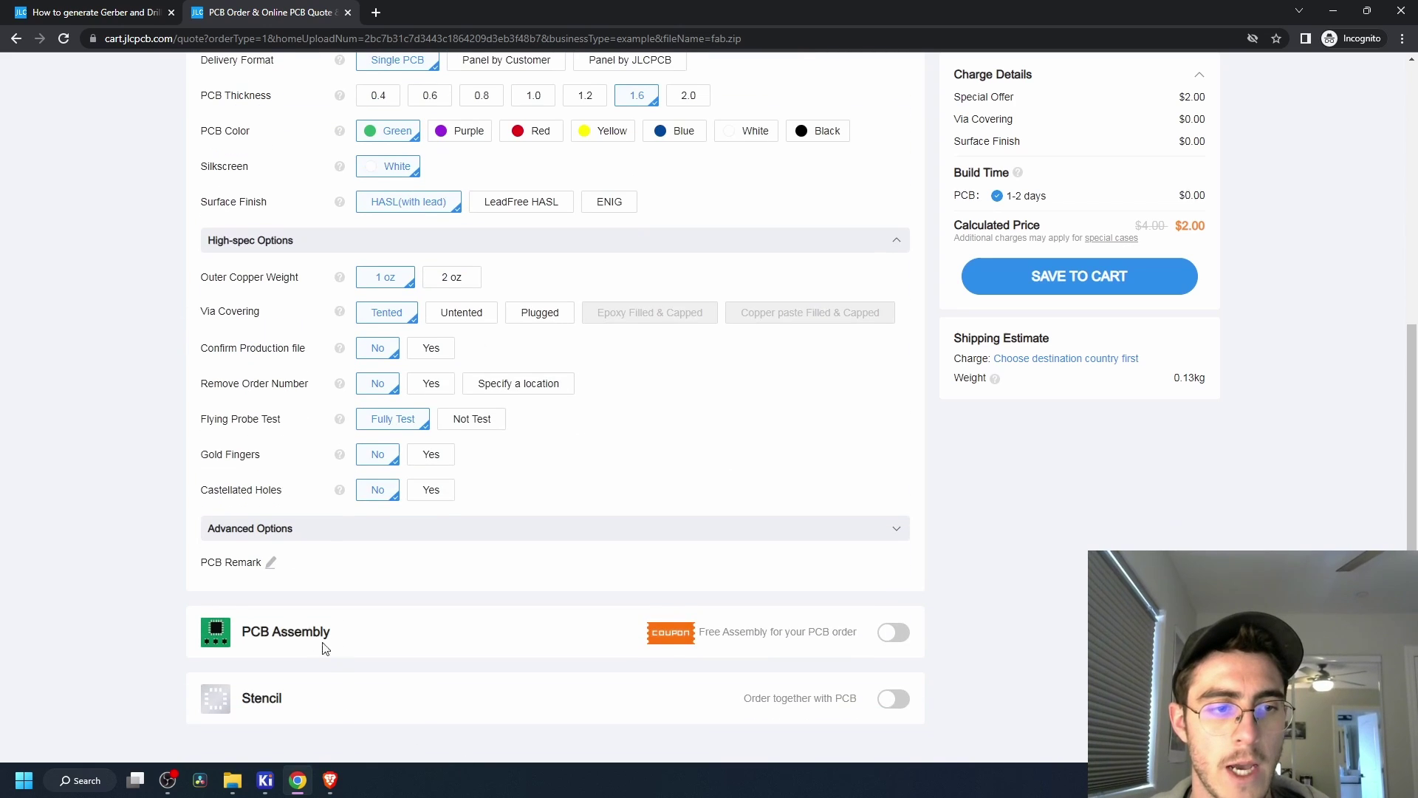
pyautogui.scroll(8, 194, 606)
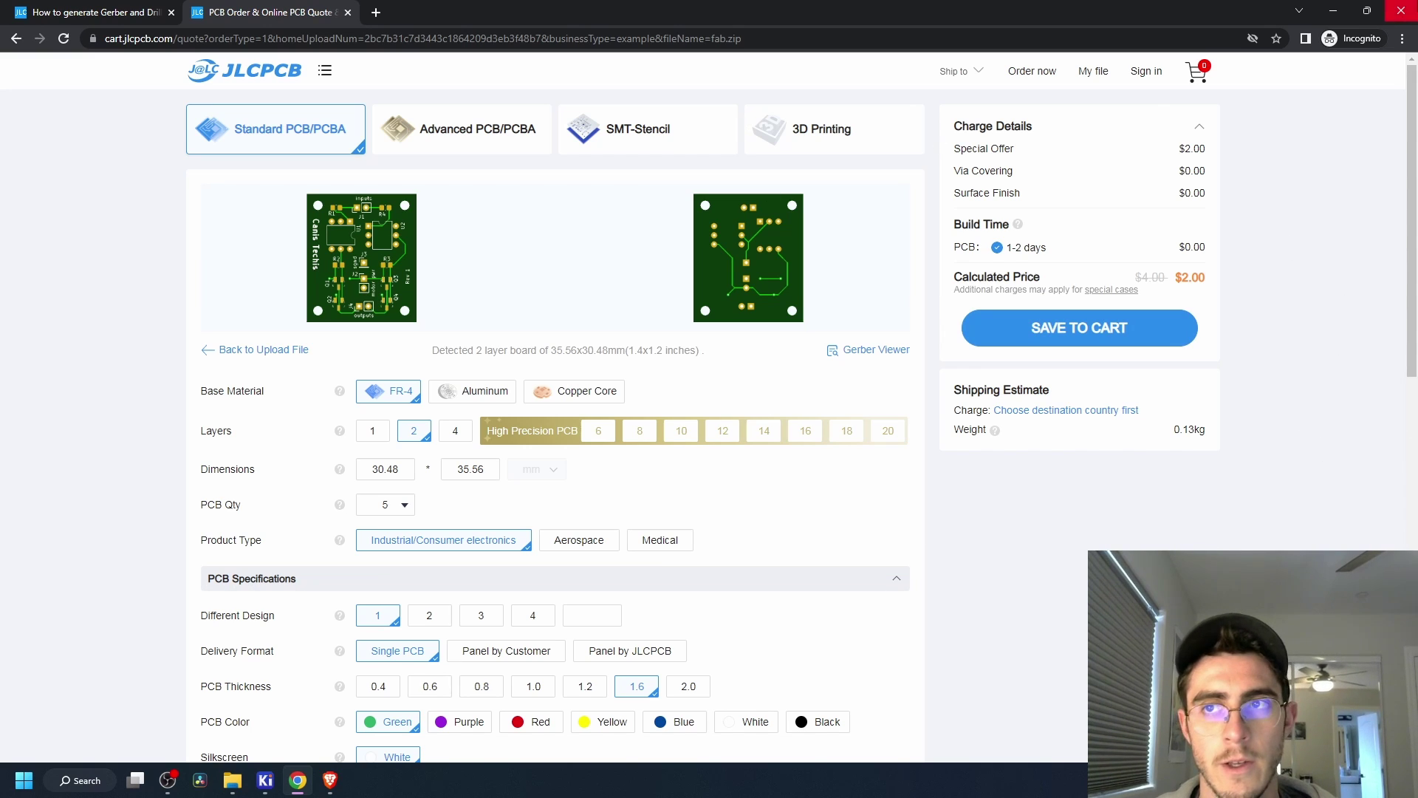
# Minimize the browser, dismiss the Evernote prompt, and snap OBS Studio beside KiCad
pyautogui.click(1401, 10)
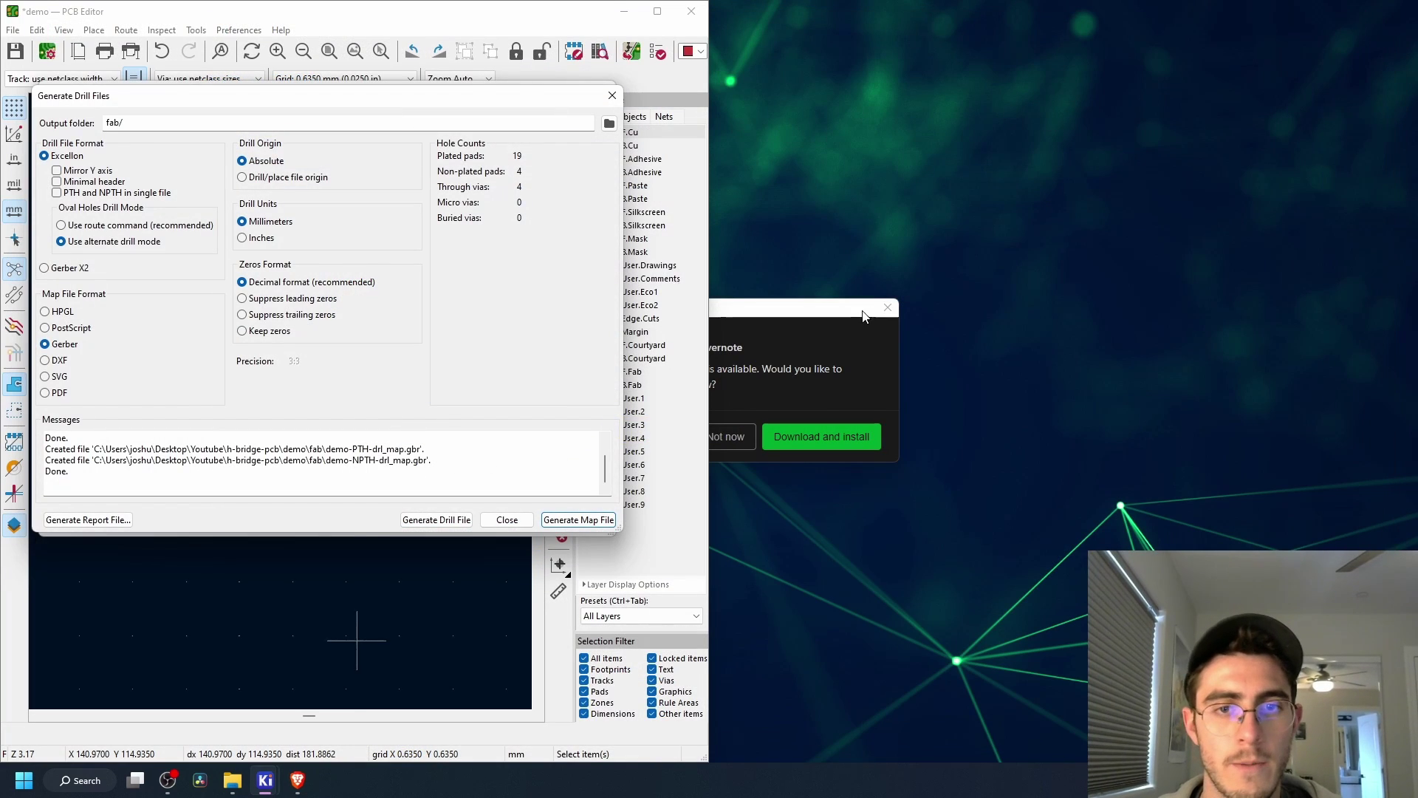
pyautogui.click(888, 309)
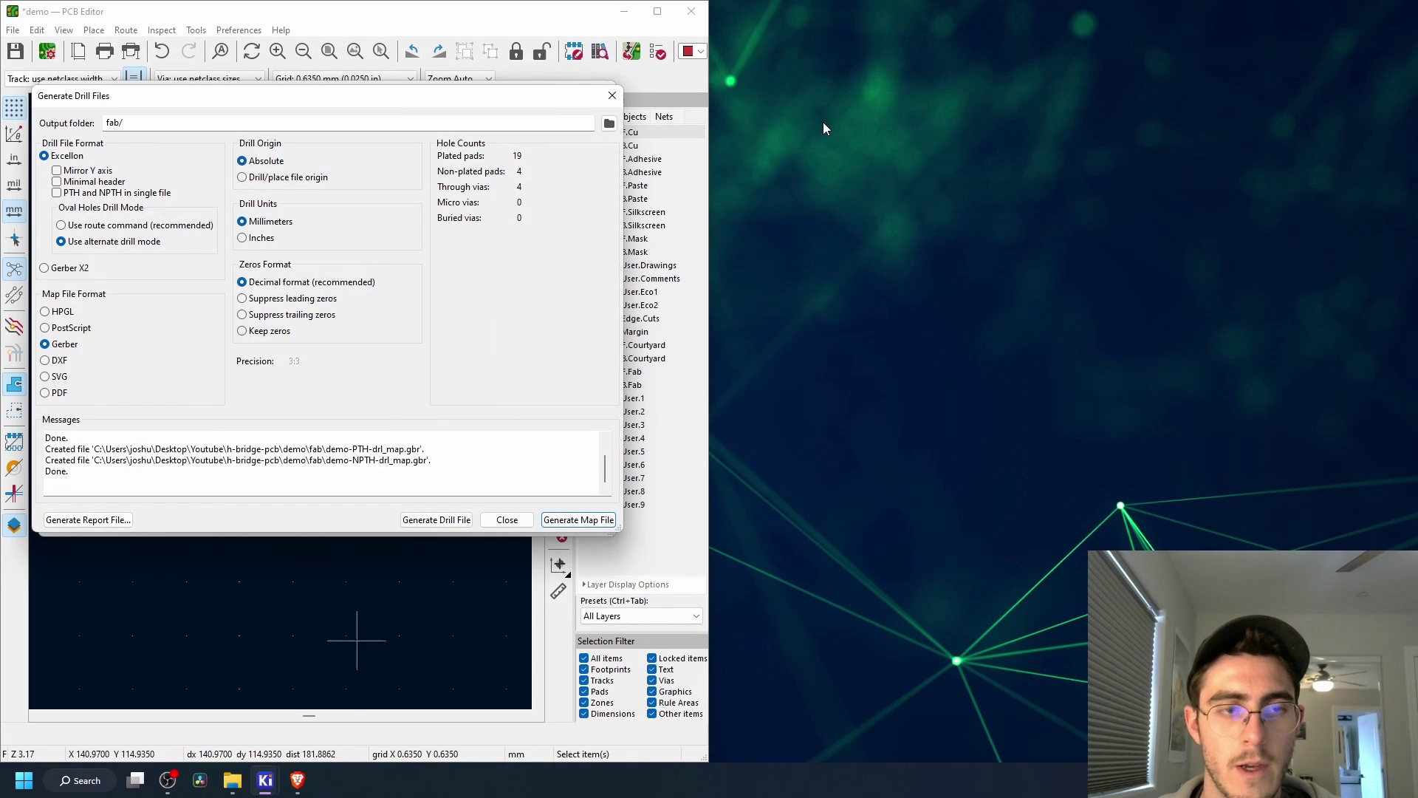
pyautogui.click(169, 781)
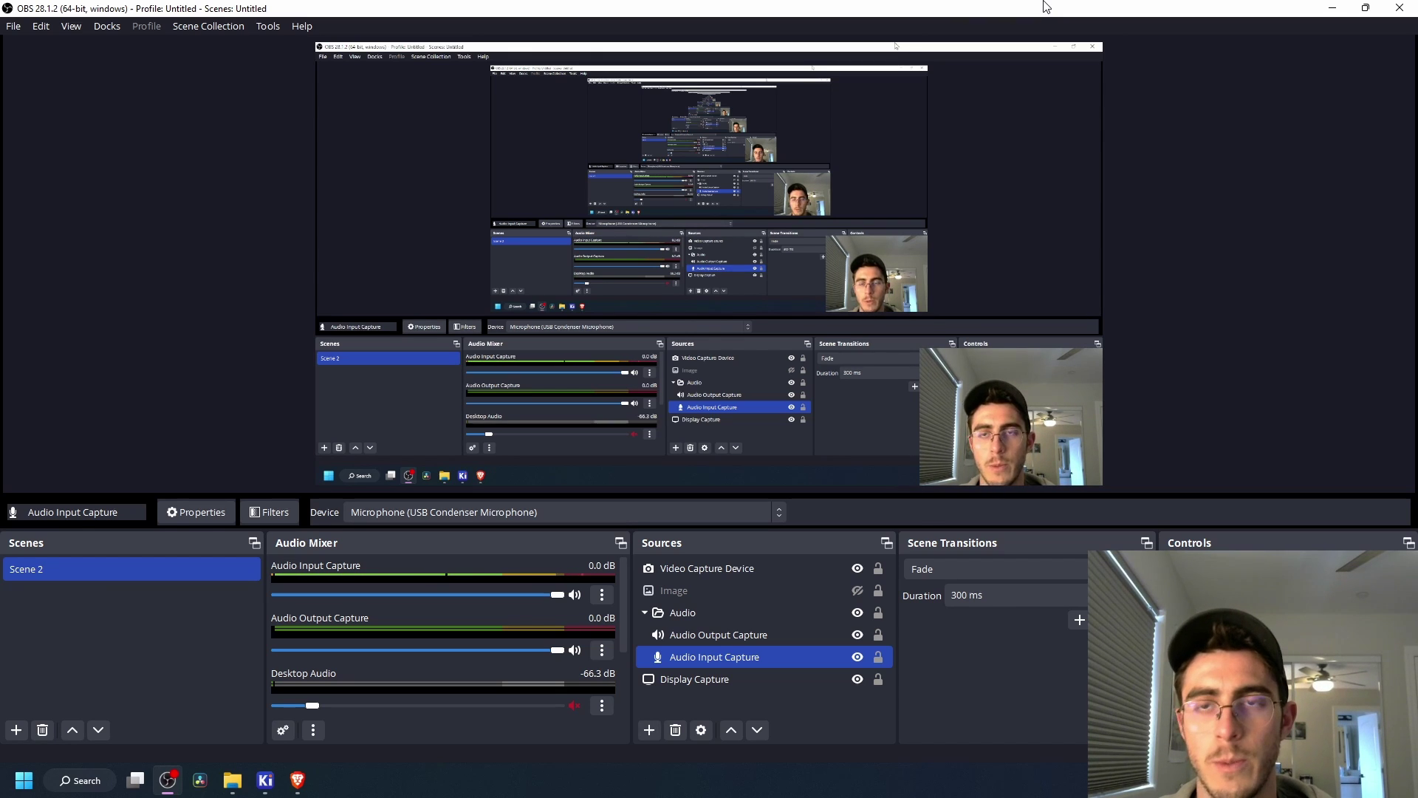
pyautogui.press('super+Right')
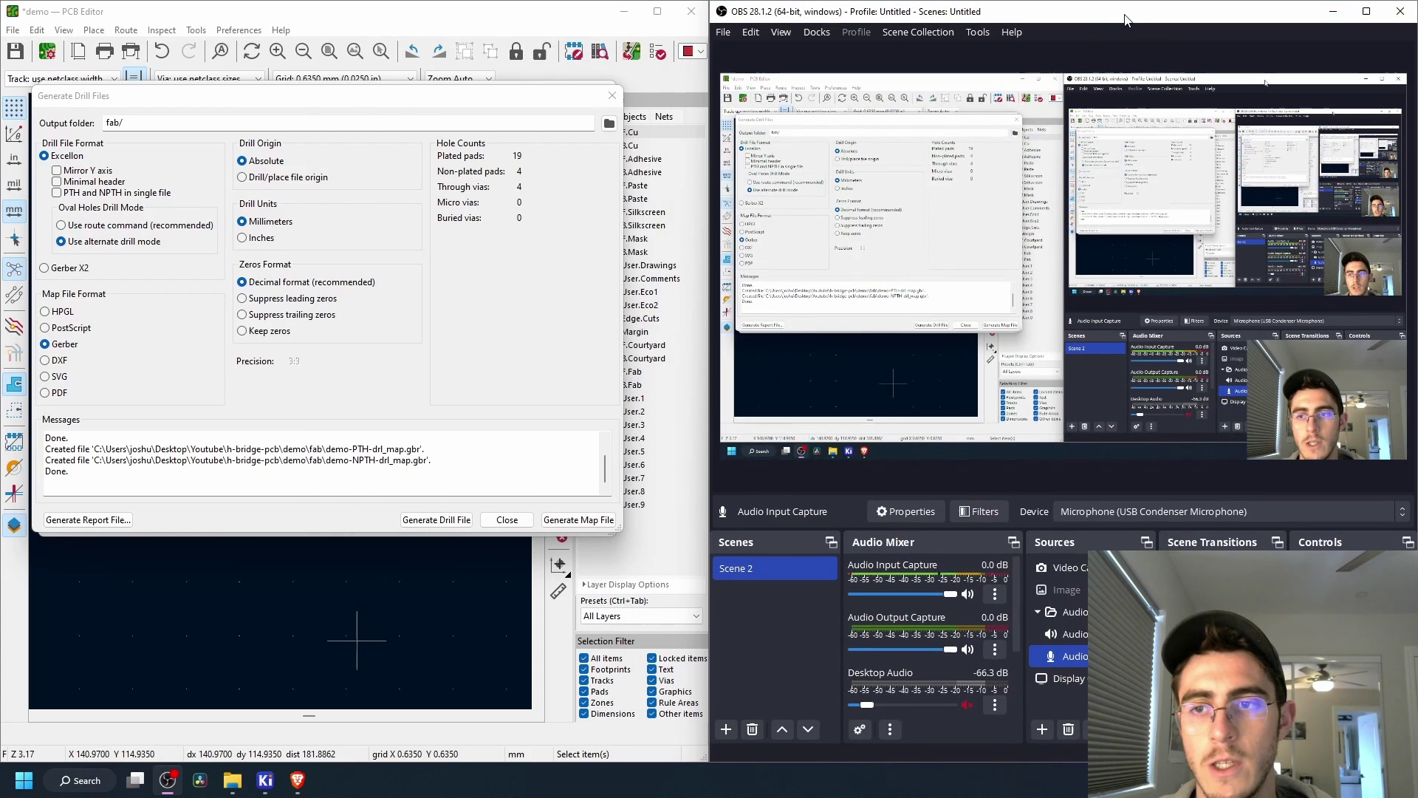